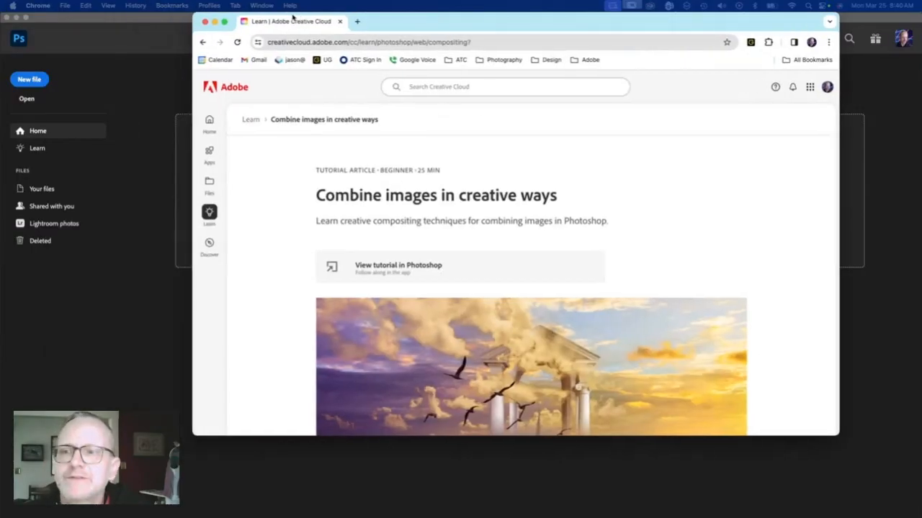
Open Pier.jpg and Sunset Sky.jpg from the compositing folder in Photoshop
{"action": "left_click_drag", "start_coordinate": [292, 22], "coordinate": [173, 22]}
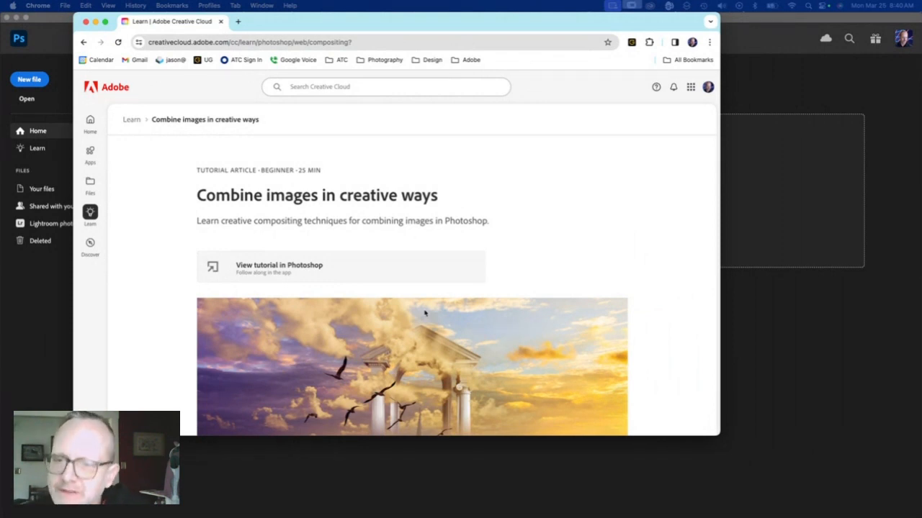
{"action": "scroll", "coordinate": [424, 313], "scroll_direction": "down", "scroll_amount": 10}
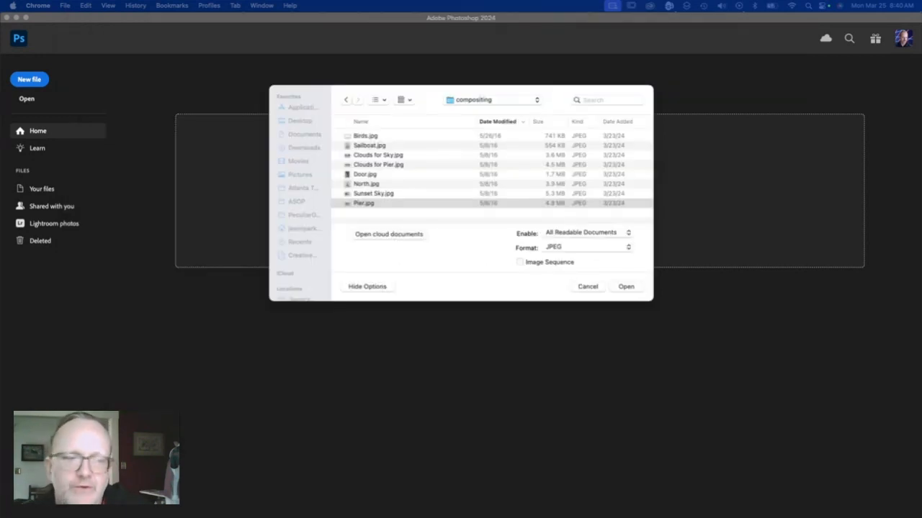
{"action": "left_click", "coordinate": [626, 287]}
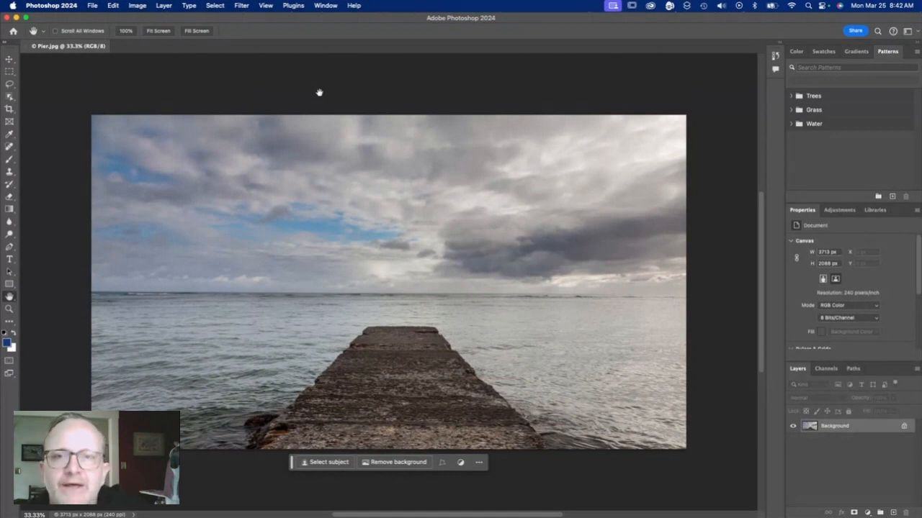
{"action": "left_click", "coordinate": [91, 5]}
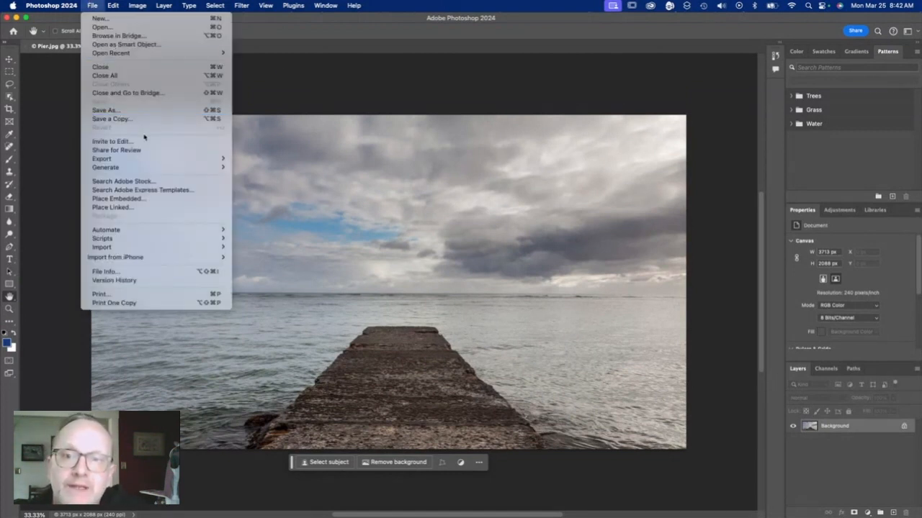
{"action": "left_click", "coordinate": [102, 27]}
{"action": "double_click", "coordinate": [383, 196]}
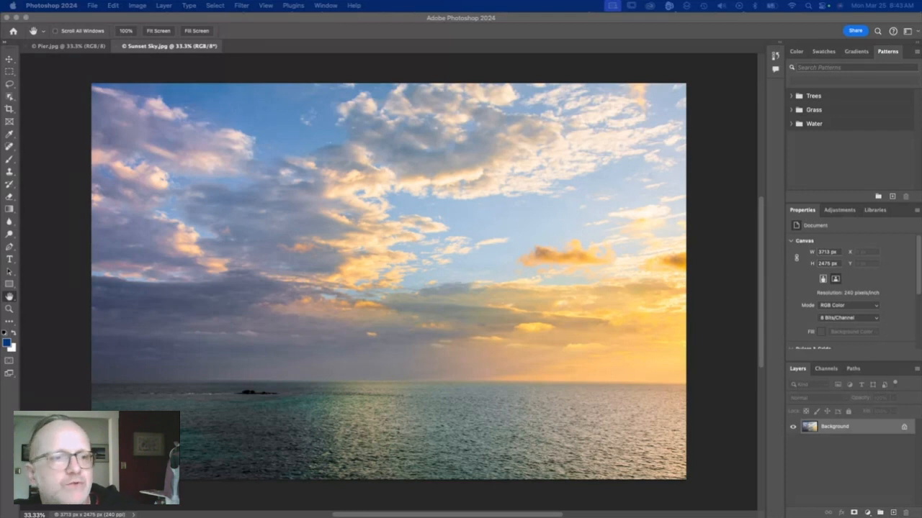
Copy the whole Sunset Sky image into Pier.jpg as a new layer named "sunset sky" and close the source image
{"action": "key", "text": "super+a"}
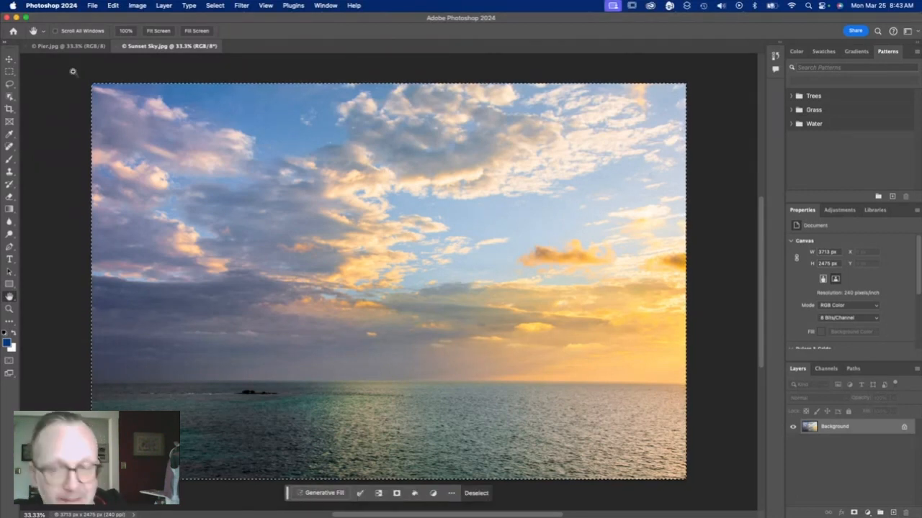
{"action": "left_click", "coordinate": [122, 47]}
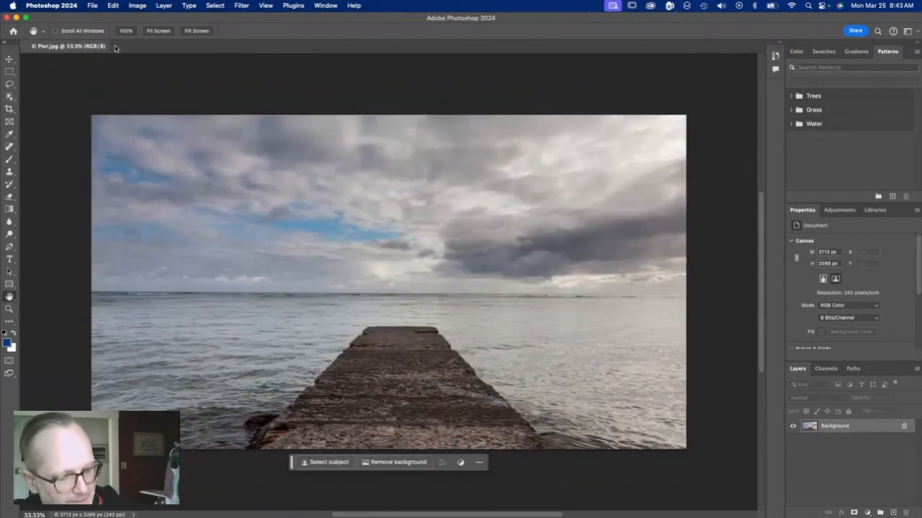
{"action": "key", "text": "super+v"}
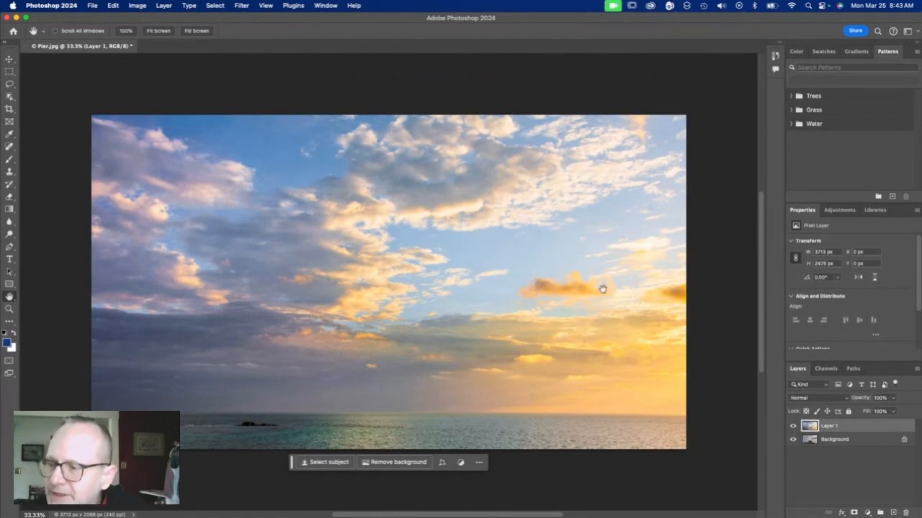
{"action": "double_click", "coordinate": [828, 426]}
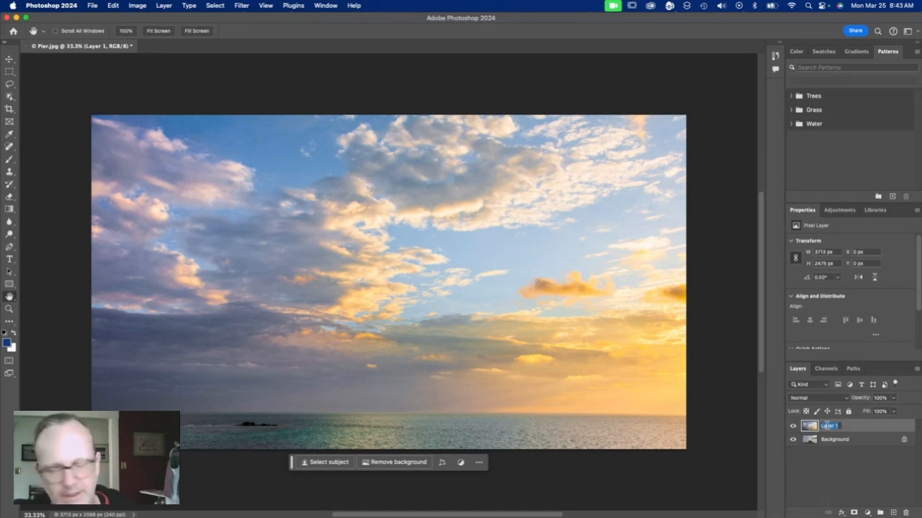
{"action": "type", "text": "sunset sky"}
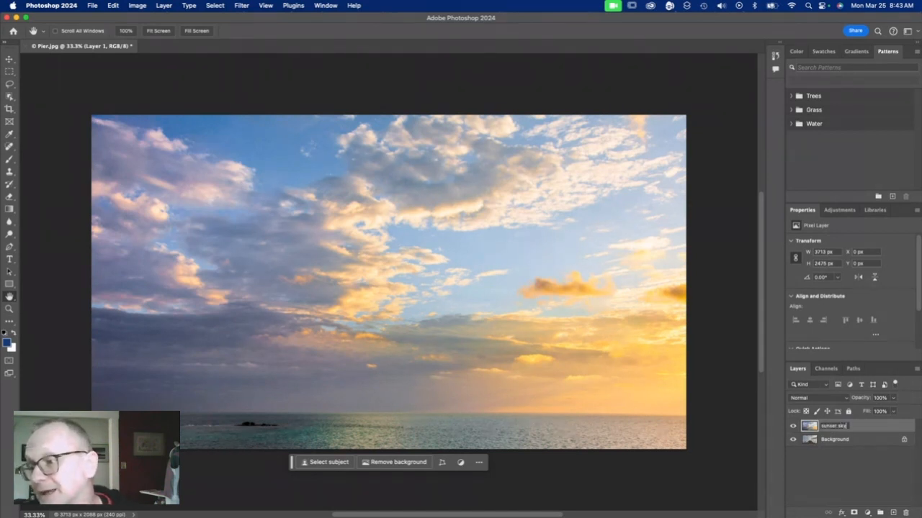
{"action": "key", "text": "Return"}
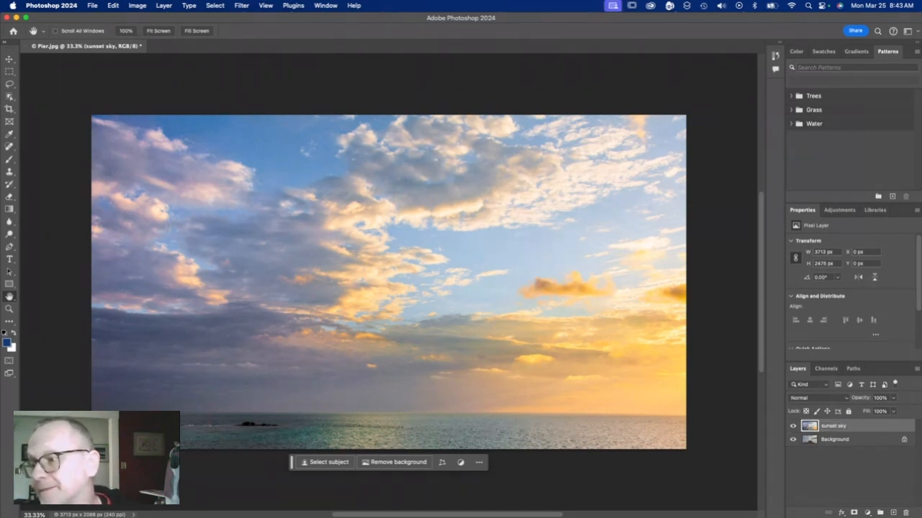
Set the sunset sky layer's opacity to 50% and move it up to about Y -693 px, aligning its horizon with the pier image's
{"action": "left_click", "coordinate": [9, 59]}
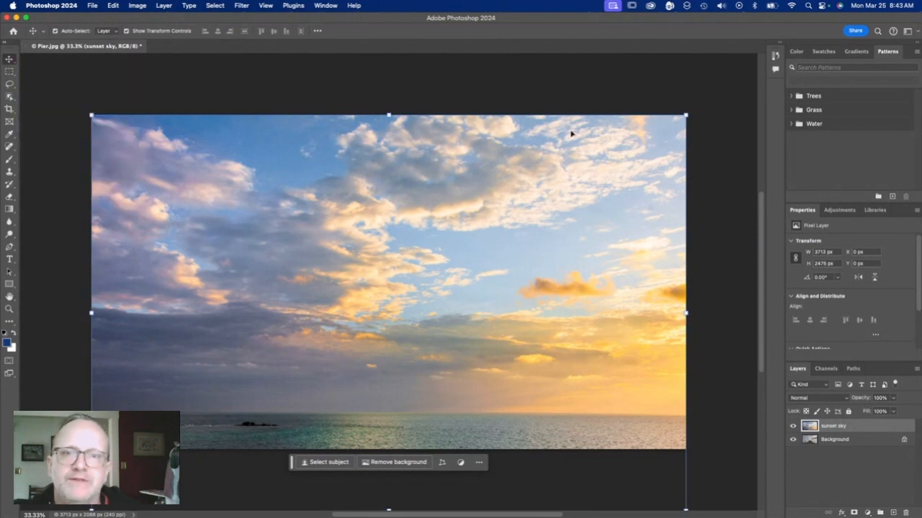
{"action": "left_click", "coordinate": [881, 398]}
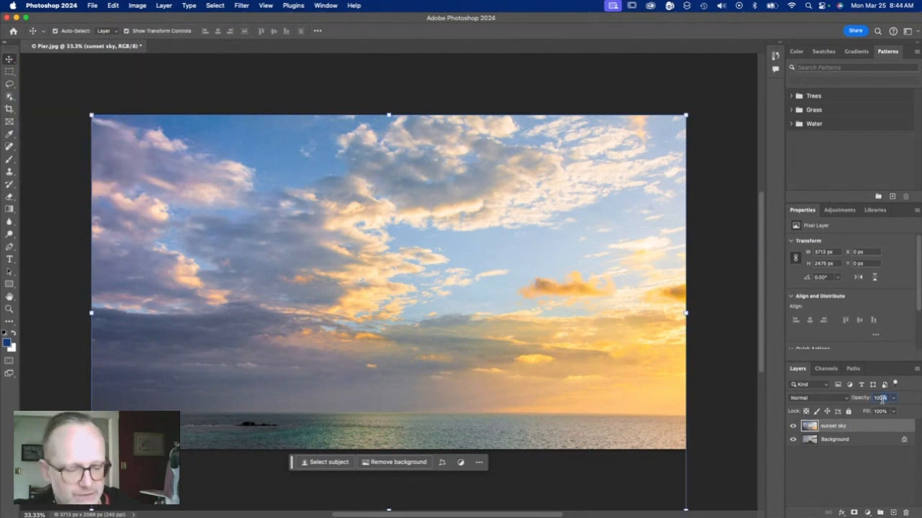
{"action": "type", "text": "0"}
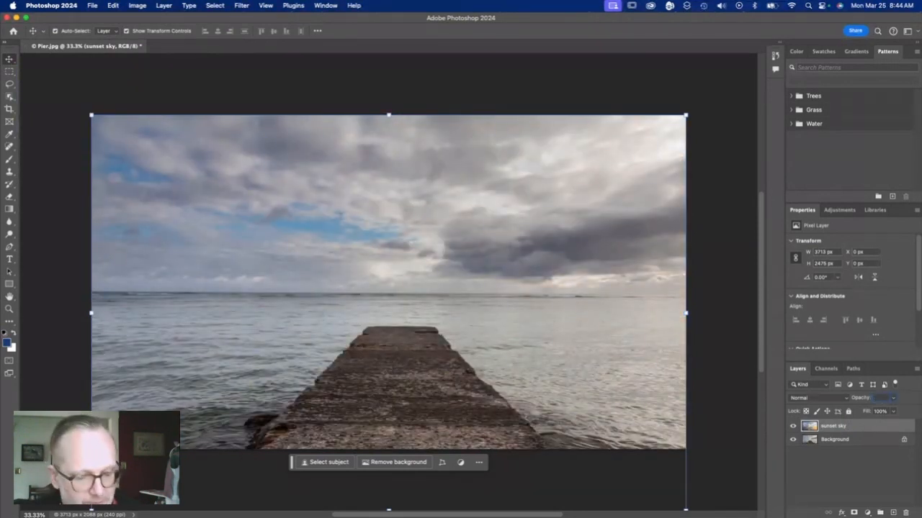
{"action": "type", "text": "50"}
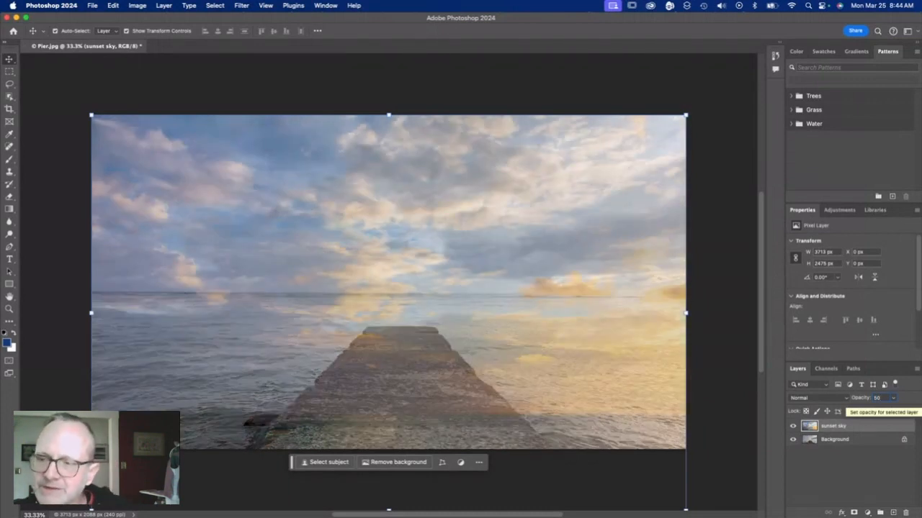
{"action": "left_click", "coordinate": [733, 333]}
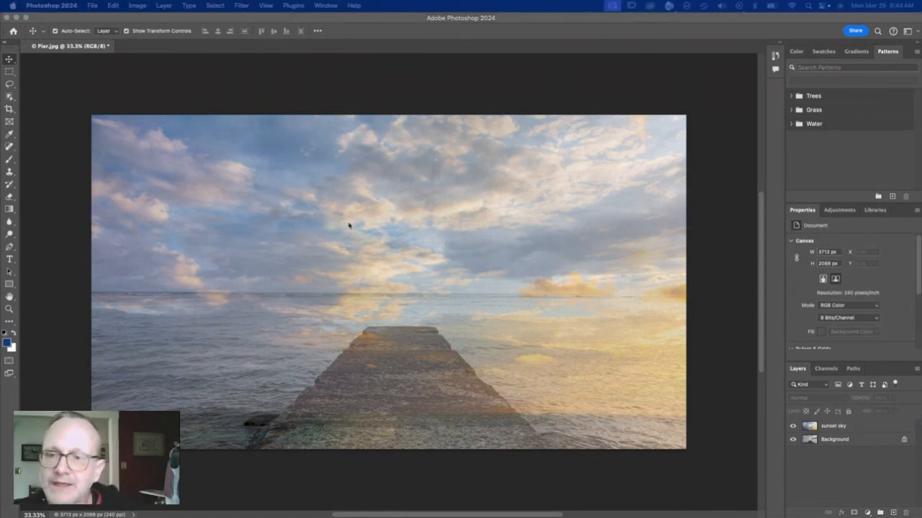
{"action": "left_click_drag", "start_coordinate": [389, 260], "coordinate": [382, 119]}
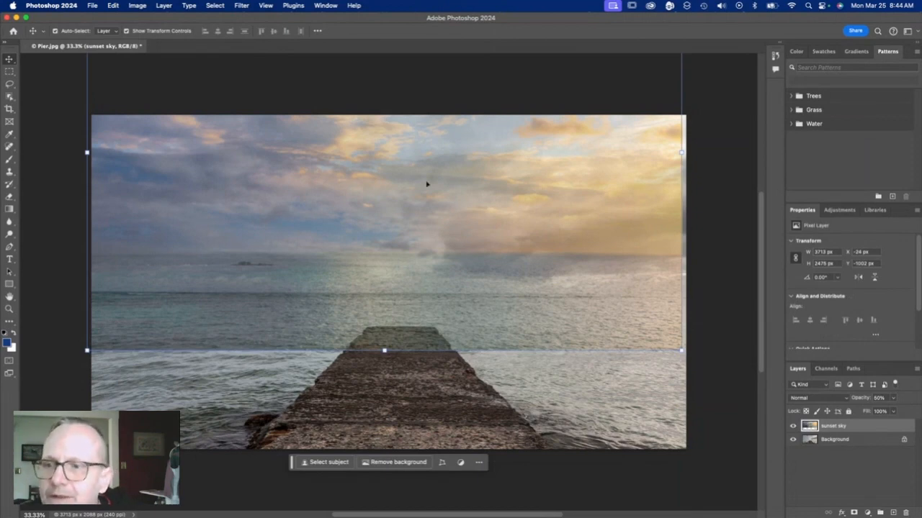
{"action": "left_click_drag", "start_coordinate": [379, 201], "coordinate": [382, 247]}
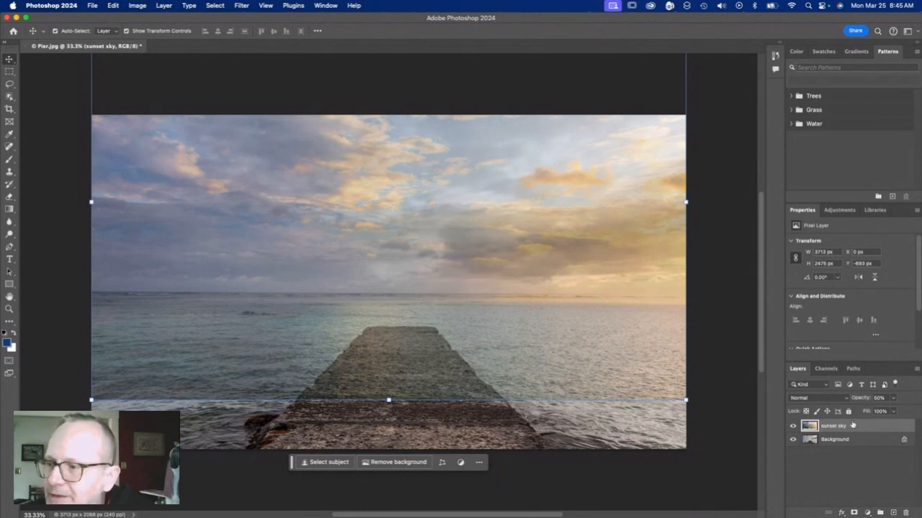
Add a white layer mask to the sunset sky layer and deselect the layer
{"action": "left_click", "coordinate": [853, 512]}
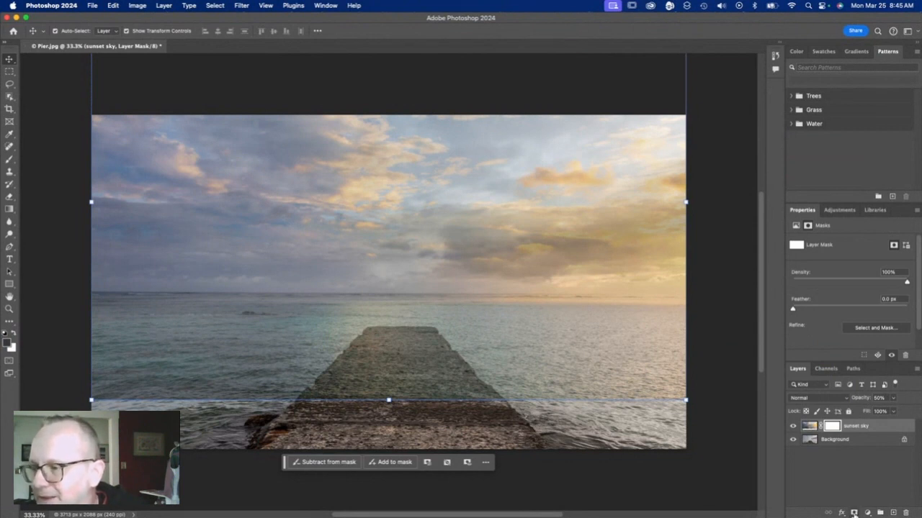
{"action": "mouse_move", "coordinate": [854, 512]}
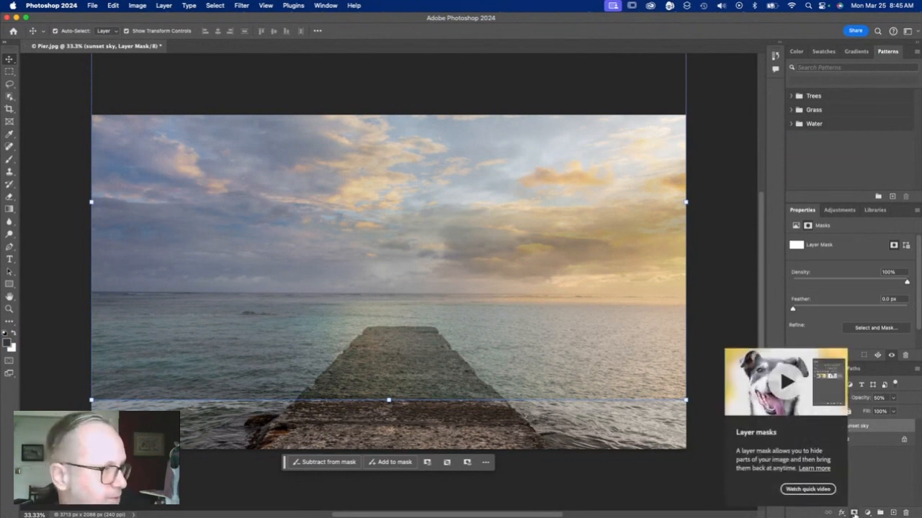
{"action": "left_click", "coordinate": [720, 326]}
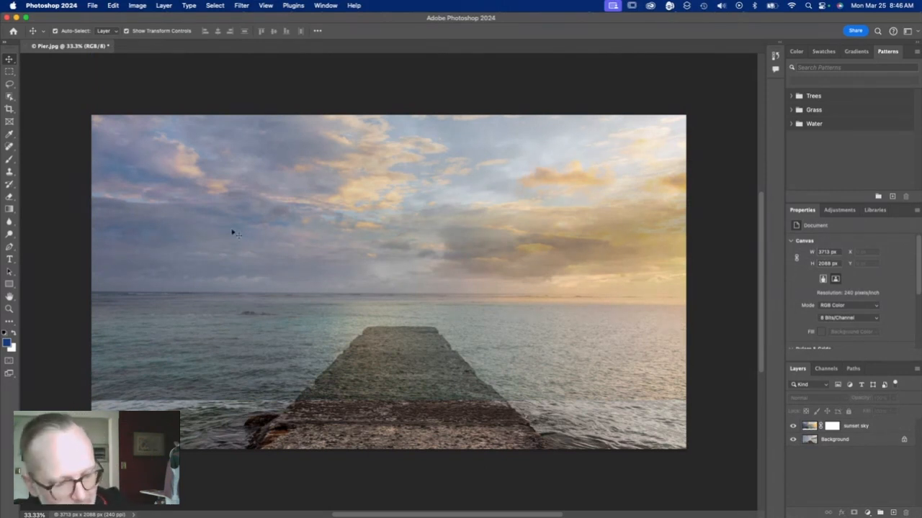
Set the Gradient tool to the black-to-white preset from Basics and make the sunset sky layer mask active
{"action": "key", "text": "g"}
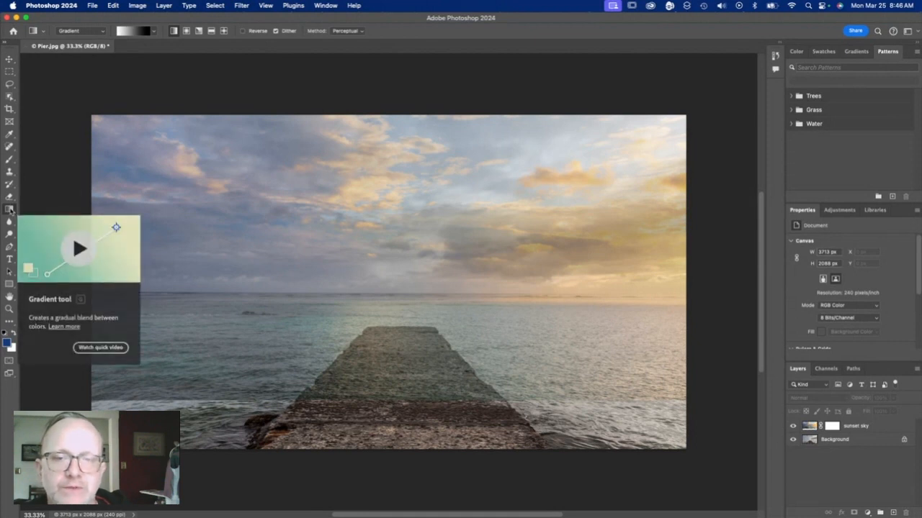
{"action": "left_click", "coordinate": [154, 31]}
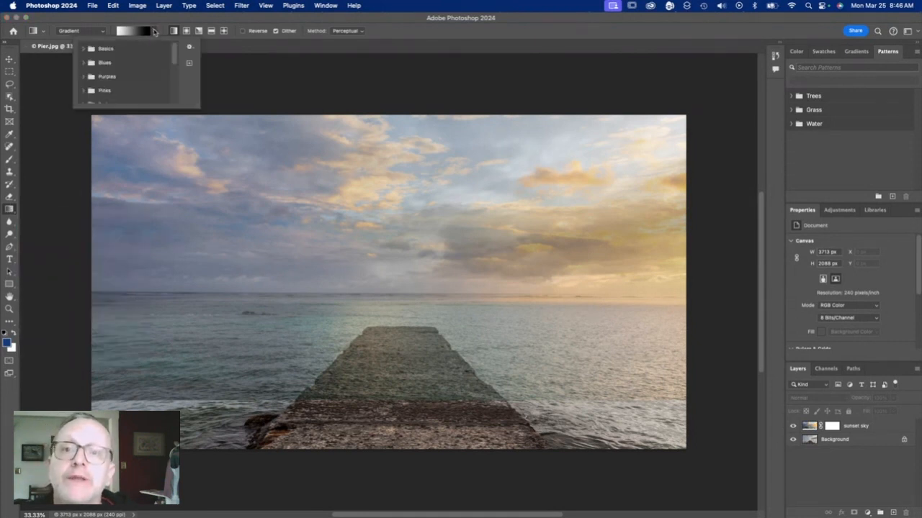
{"action": "left_click", "coordinate": [84, 48]}
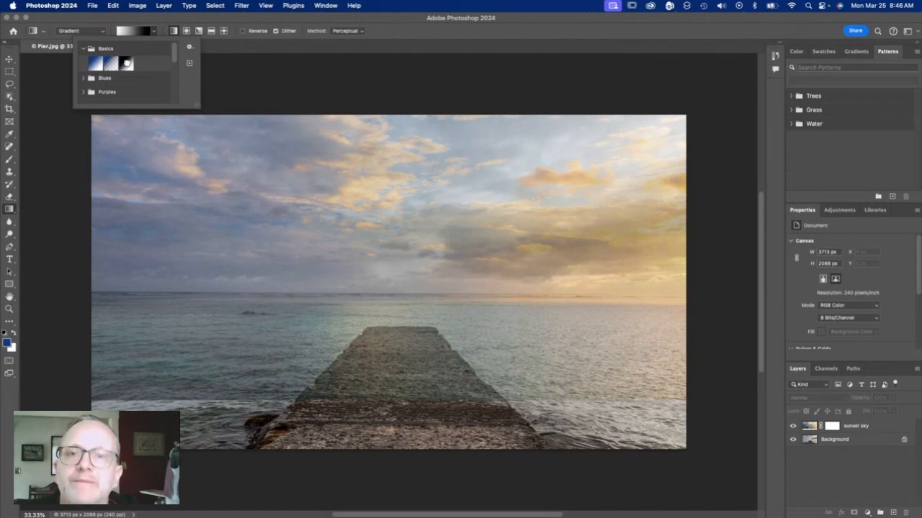
{"action": "left_click", "coordinate": [127, 64]}
{"action": "key", "text": "Return"}
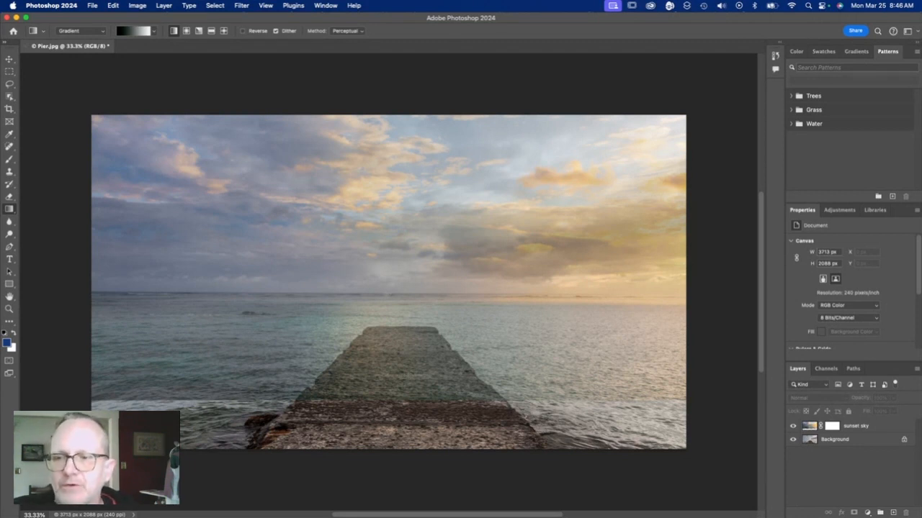
{"action": "left_click", "coordinate": [832, 425]}
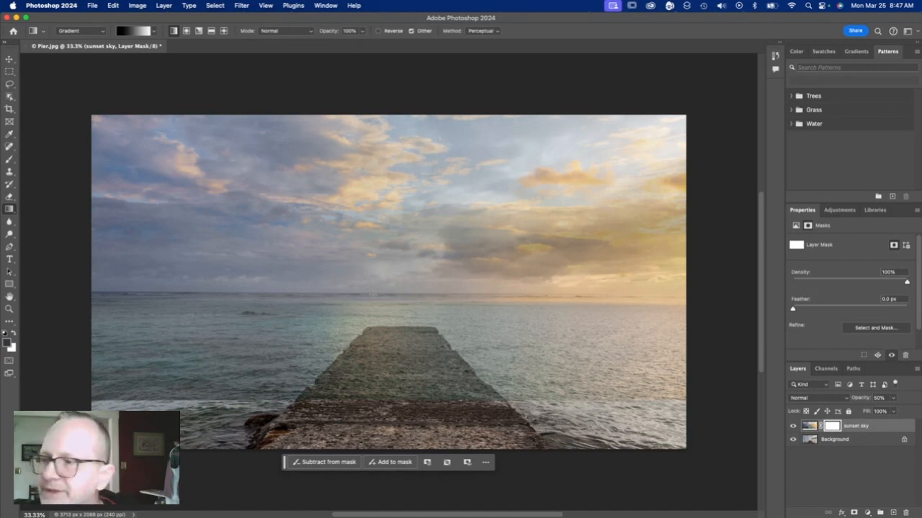
Try to mask the sunset sky layer with a gradient from the horizon down to the image's bottom edge, shifting its midpoint upward
{"action": "left_click_drag", "start_coordinate": [372, 295], "coordinate": [372, 452]}
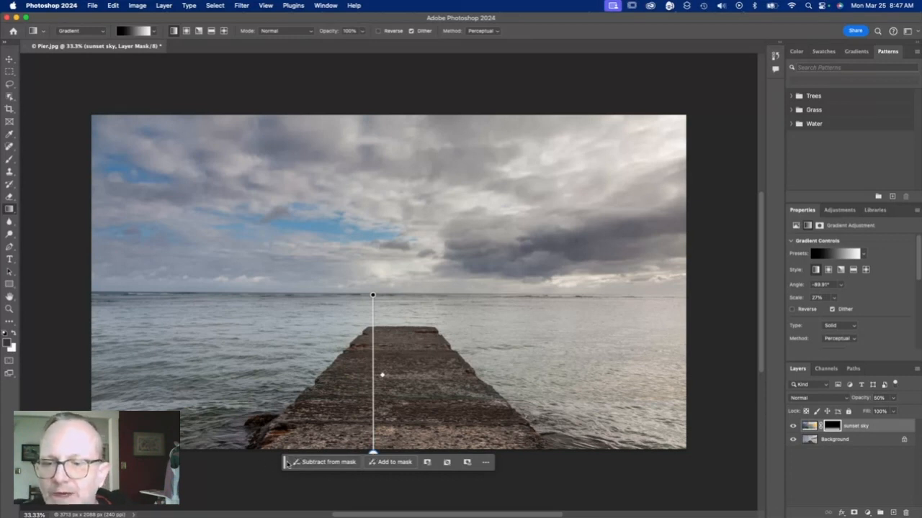
{"action": "left_click_drag", "start_coordinate": [285, 461], "coordinate": [250, 488]}
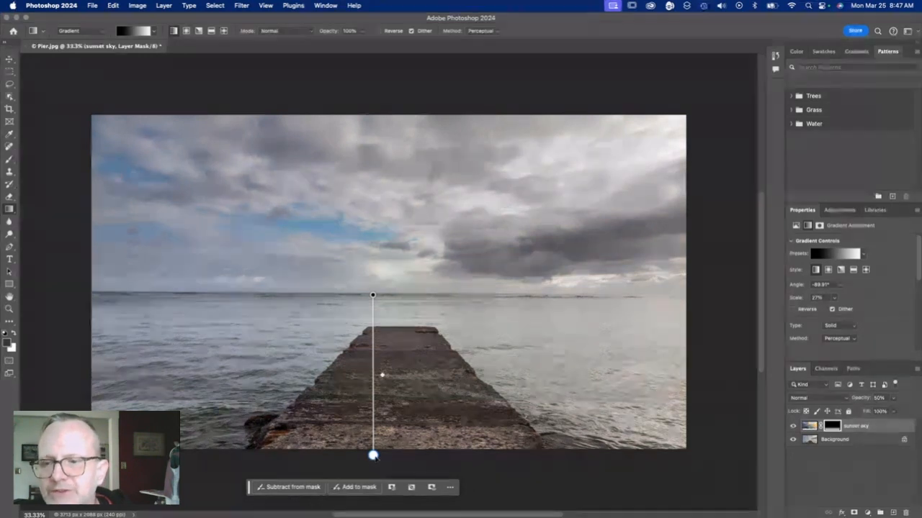
{"action": "left_click_drag", "start_coordinate": [382, 374], "coordinate": [383, 344]}
{"action": "left_click_drag", "start_coordinate": [382, 329], "coordinate": [382, 351]}
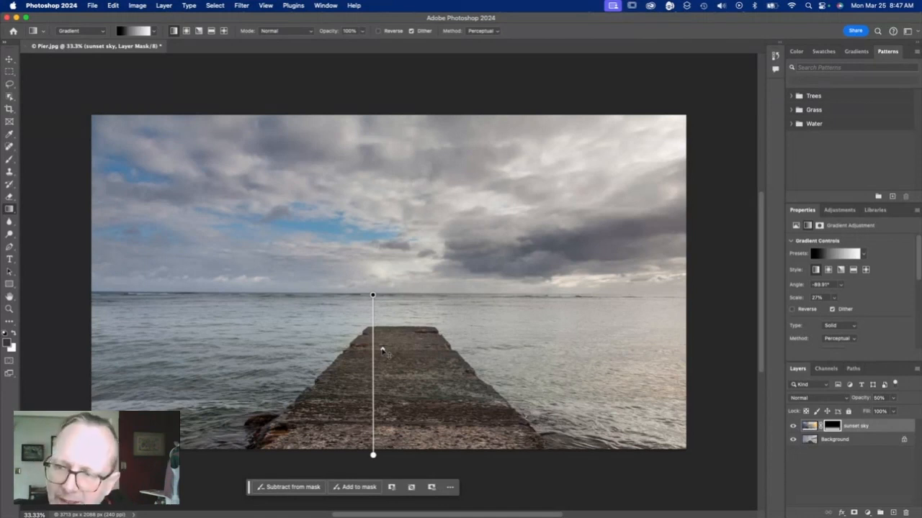
{"action": "key", "text": "Return"}
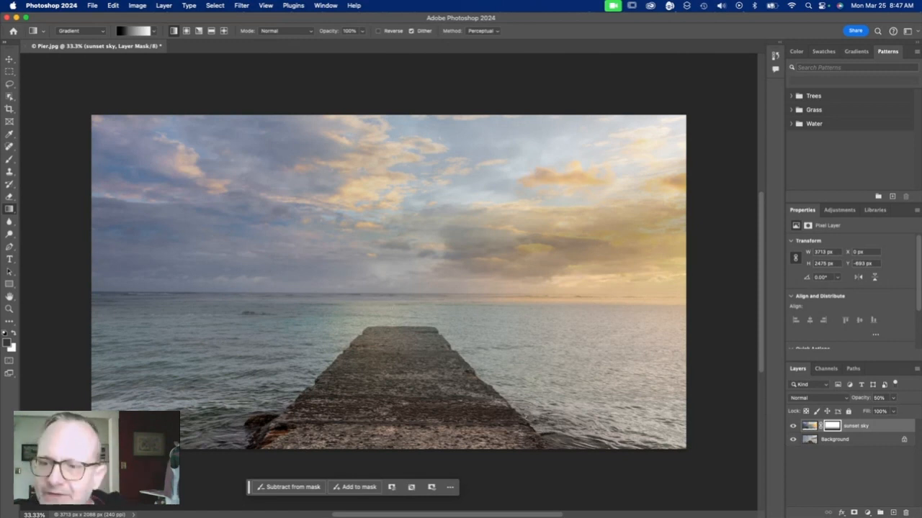
Draw a vertical black-to-white gradient of about 14% scale on the mask, from the pier's far end up into the sky, and deselect the layer
{"action": "left_click_drag", "start_coordinate": [392, 325], "coordinate": [393, 239]}
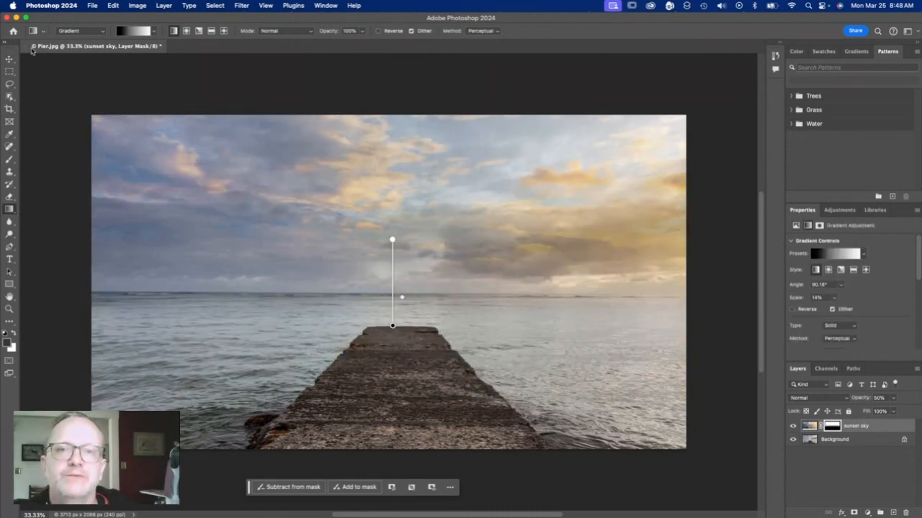
{"action": "left_click", "coordinate": [10, 58]}
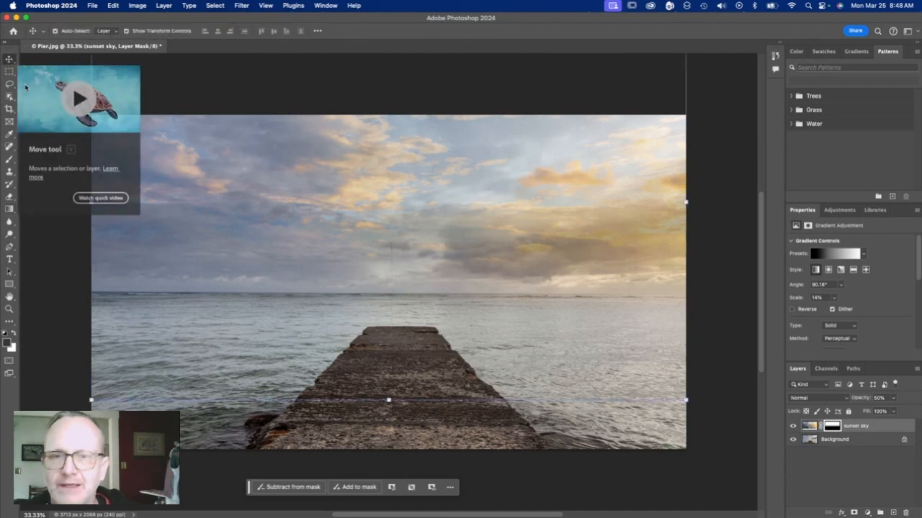
{"action": "left_click", "coordinate": [52, 360]}
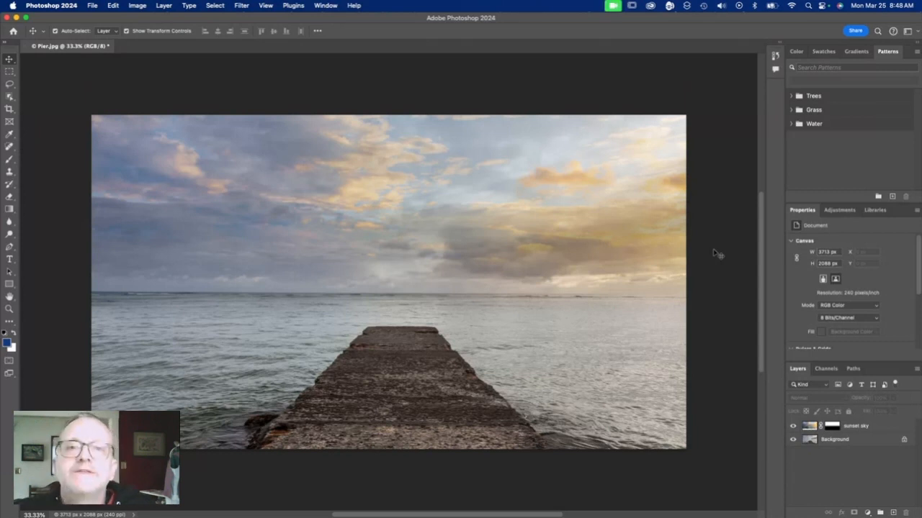
Display the sunset sky layer mask as a red overlay and make white the foreground color
{"action": "left_click", "coordinate": [832, 426]}
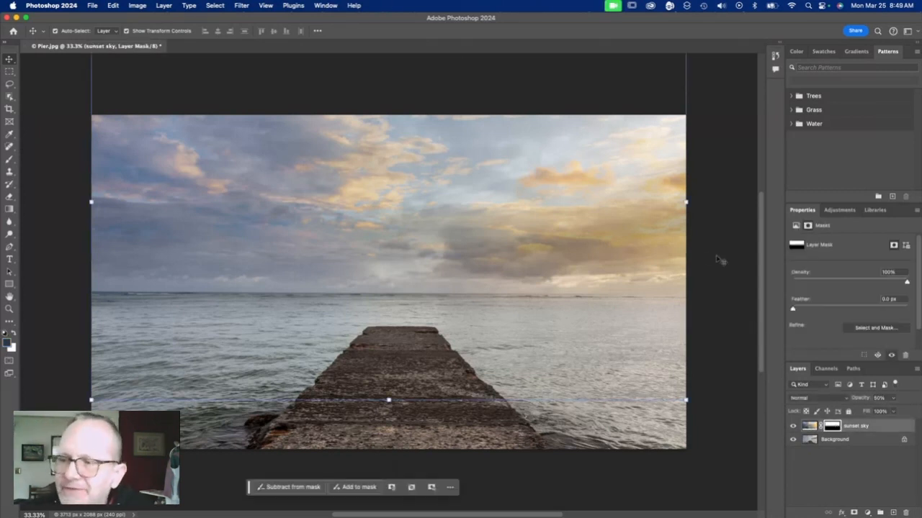
{"action": "key", "text": "backslash"}
{"action": "key", "text": "x"}
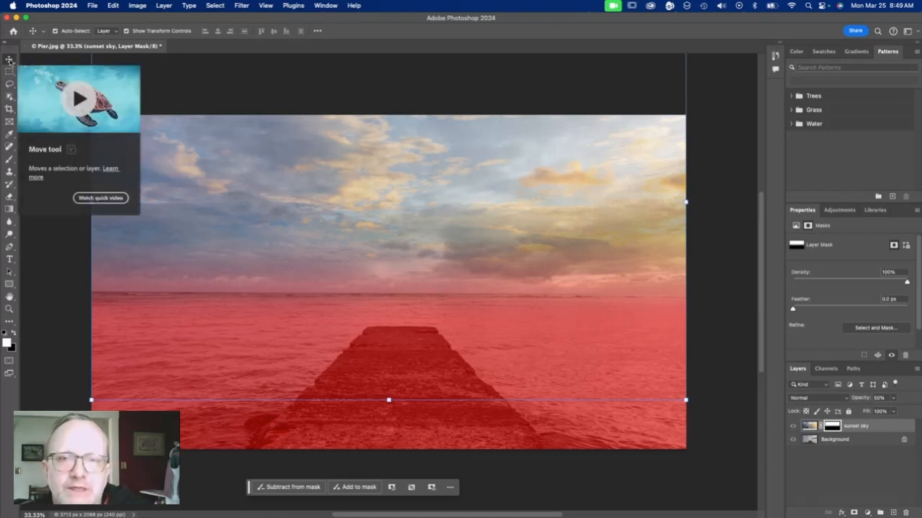
Deselect the sunset sky layer and reset the foreground and background colors to default black and white
{"action": "left_click", "coordinate": [55, 259]}
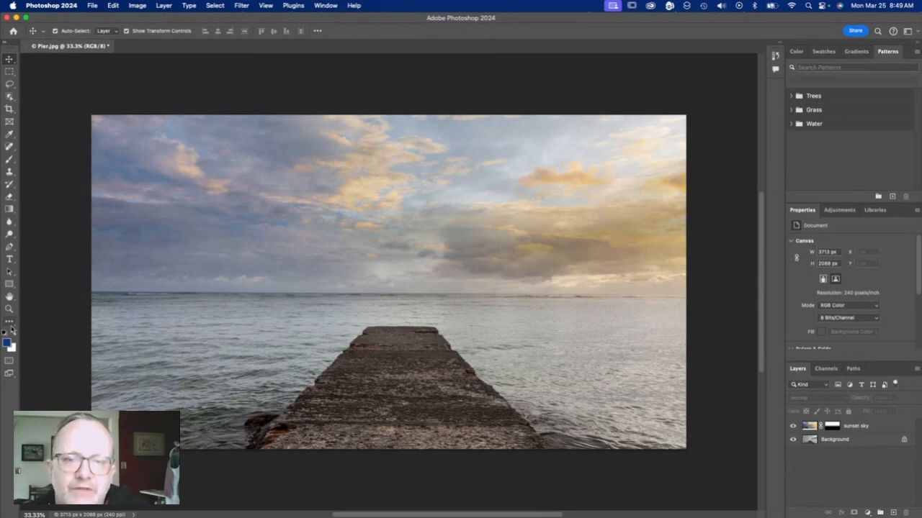
{"action": "left_click", "coordinate": [6, 332]}
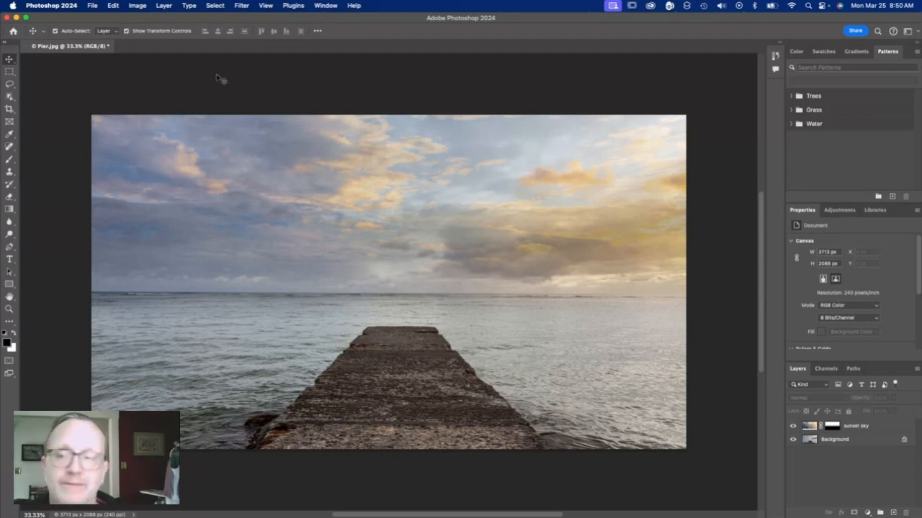
Place North.jpg as an embedded image centered on the canvas and commit the placement
{"action": "left_click", "coordinate": [93, 5]}
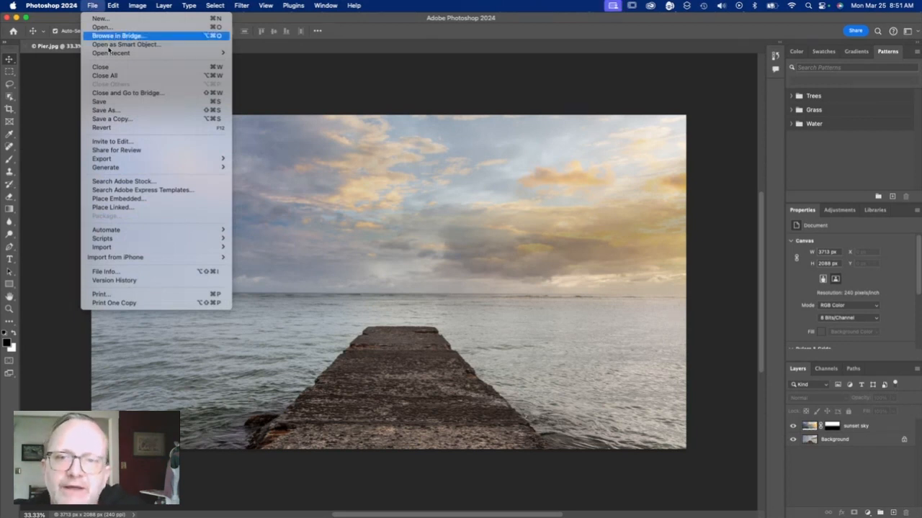
{"action": "left_click", "coordinate": [112, 198]}
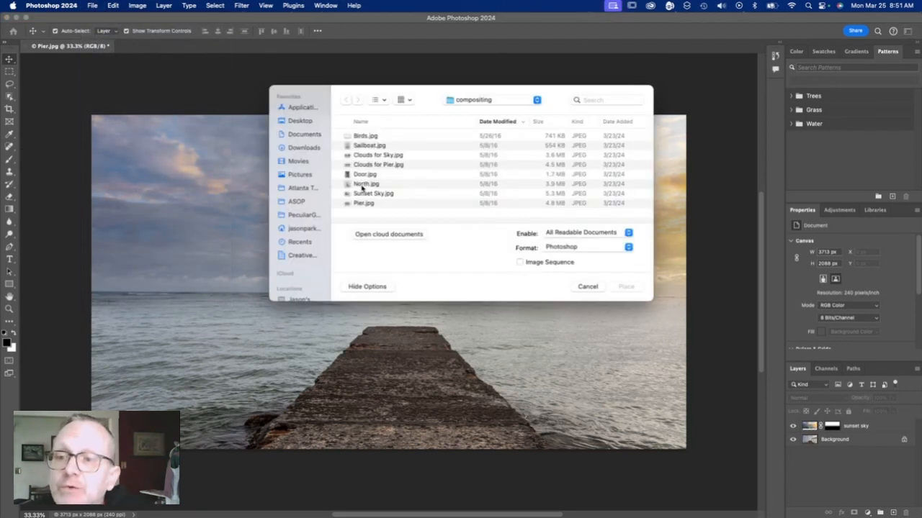
{"action": "double_click", "coordinate": [365, 186]}
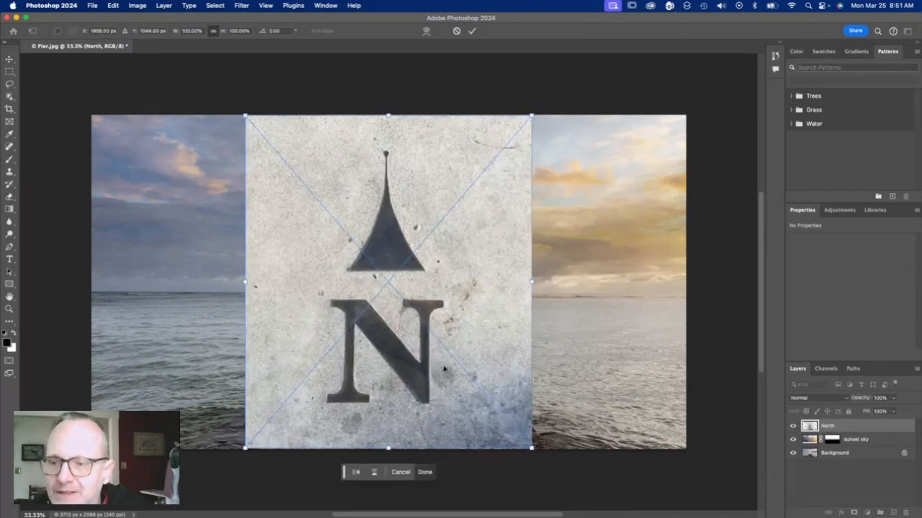
{"action": "mouse_move", "coordinate": [450, 305]}
{"action": "left_mouse_down"}
{"action": "mouse_move", "coordinate": [587, 309]}
{"action": "mouse_move", "coordinate": [446, 301]}
{"action": "mouse_move", "coordinate": [457, 315]}
{"action": "mouse_move", "coordinate": [442, 307]}
{"action": "left_mouse_up"}
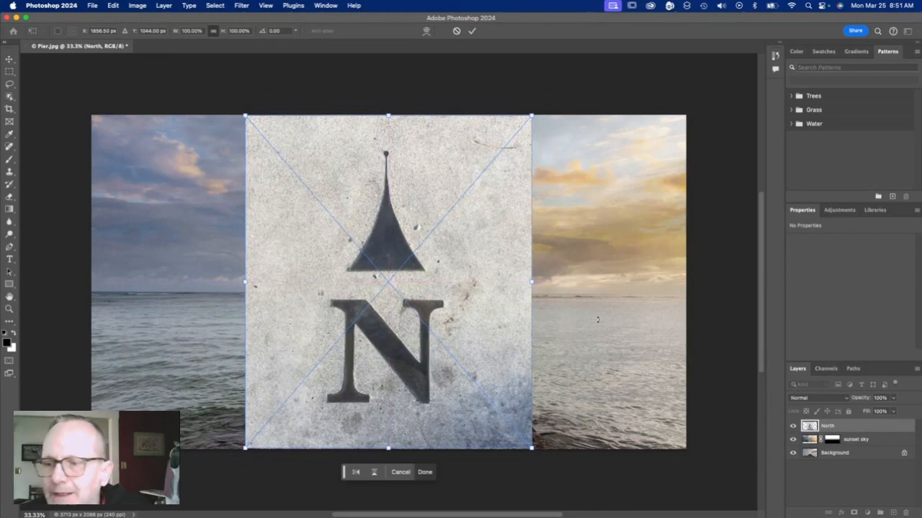
{"action": "key", "text": "Return"}
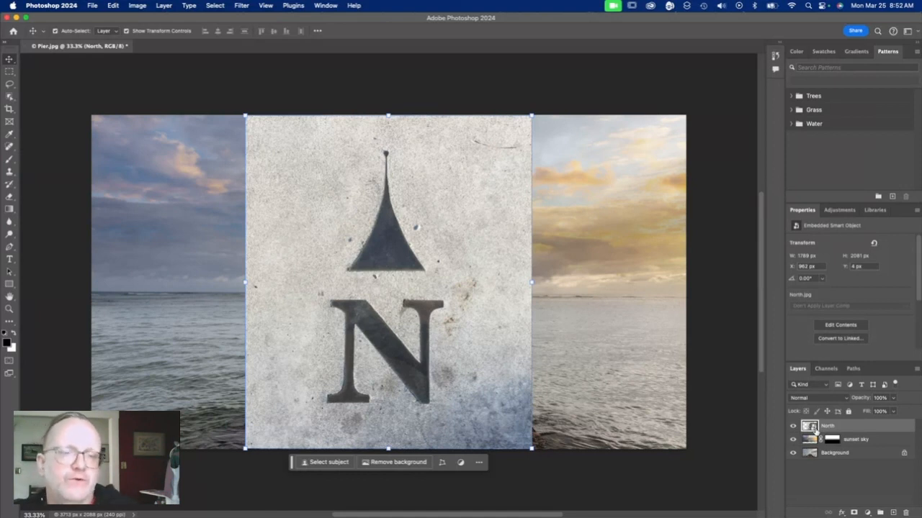
Set the North layer's blend mode to Overlay
{"action": "double_click", "coordinate": [815, 430]}
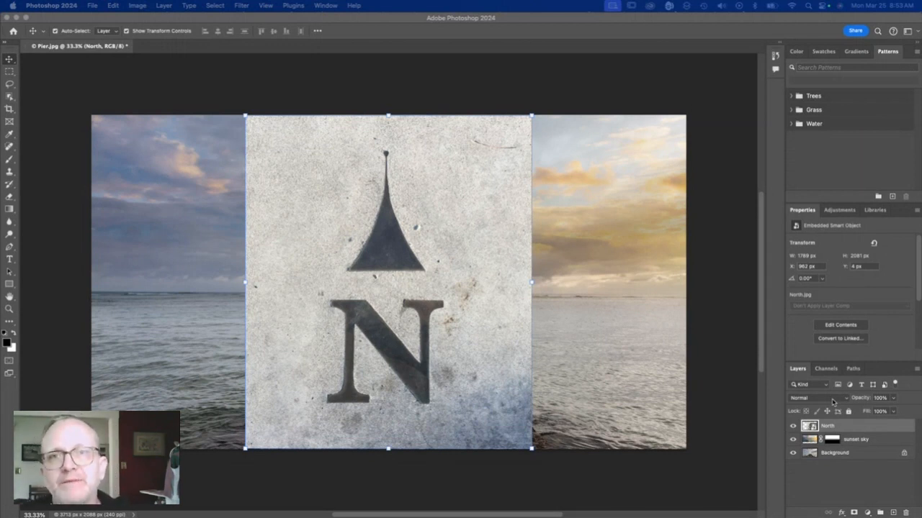
{"action": "left_click", "coordinate": [833, 400]}
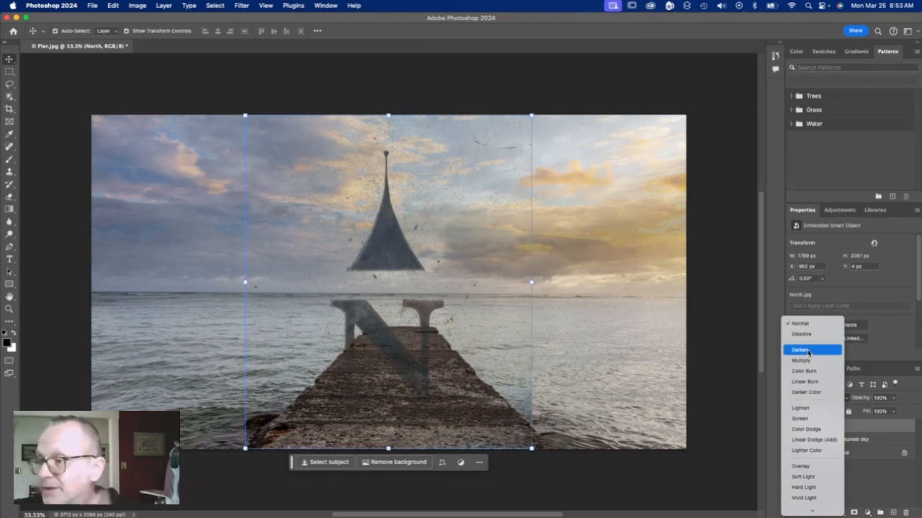
{"action": "left_click", "coordinate": [799, 466]}
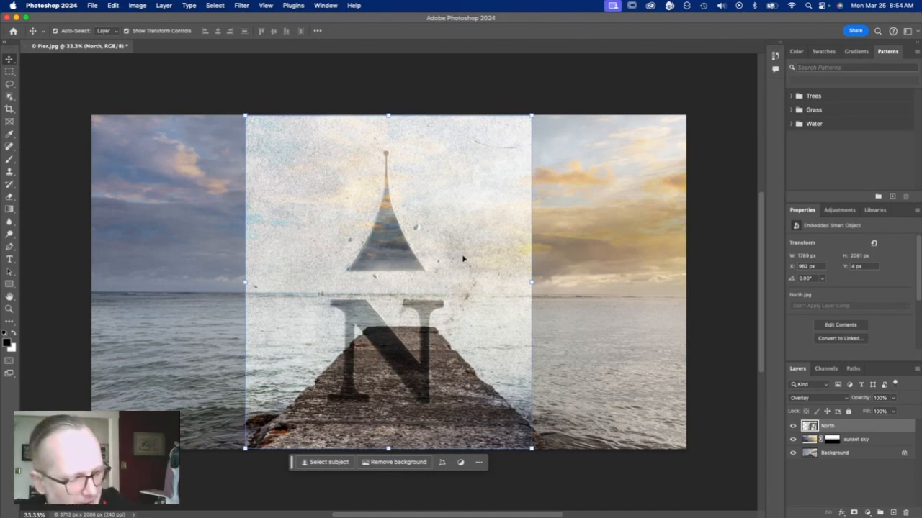
Scale the North image to about 41% and center it over the pier, apply the transform, and deselect the layer
{"action": "left_click", "coordinate": [532, 115]}
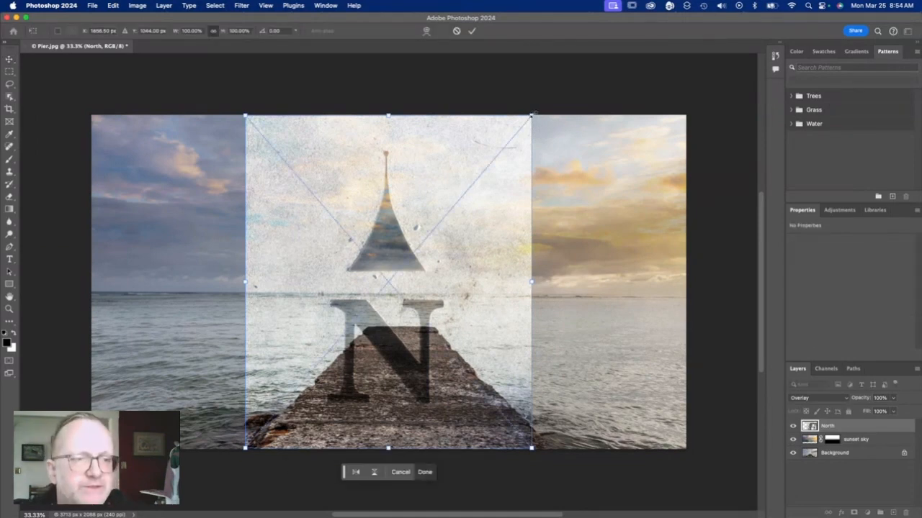
{"action": "left_click_drag", "start_coordinate": [532, 115], "coordinate": [460, 257]}
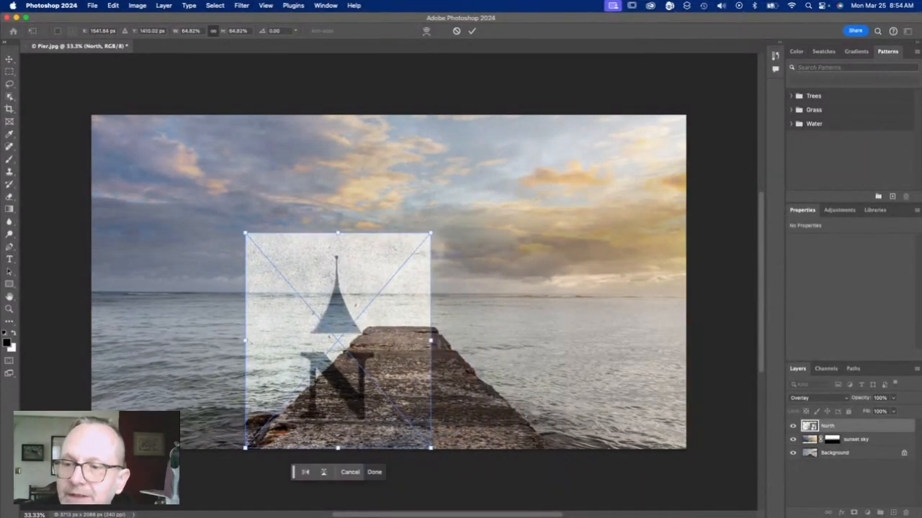
{"action": "left_click_drag", "start_coordinate": [430, 340], "coordinate": [429, 251]}
{"action": "left_click_drag", "start_coordinate": [391, 306], "coordinate": [450, 306]}
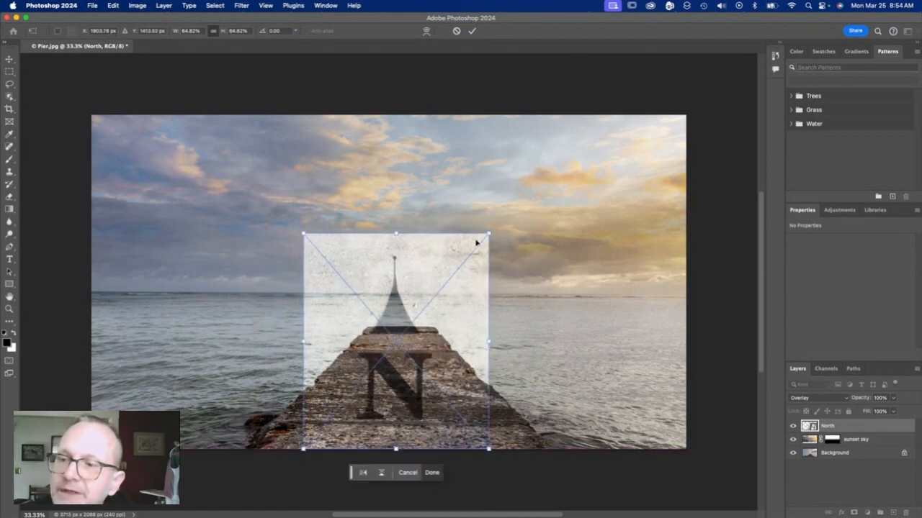
{"action": "left_click_drag", "start_coordinate": [490, 231], "coordinate": [462, 315]}
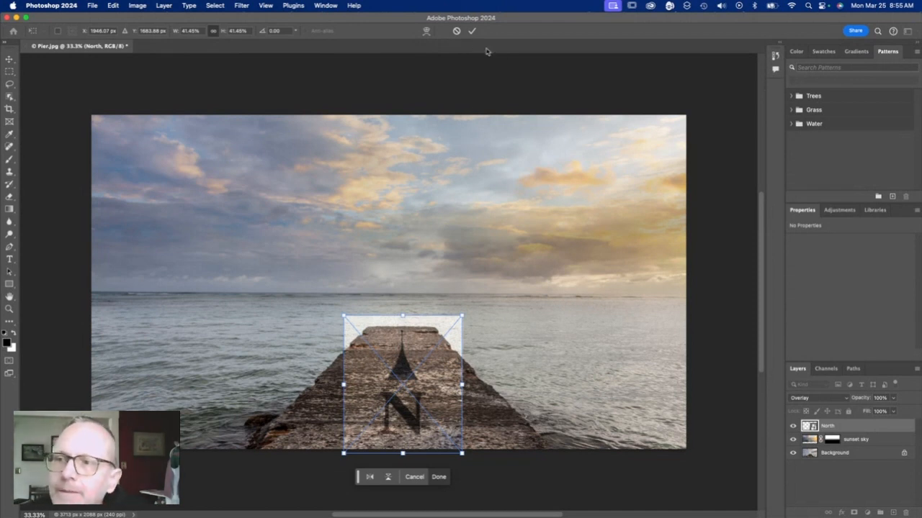
{"action": "left_click", "coordinate": [472, 31]}
{"action": "key", "text": "alt+super+a"}
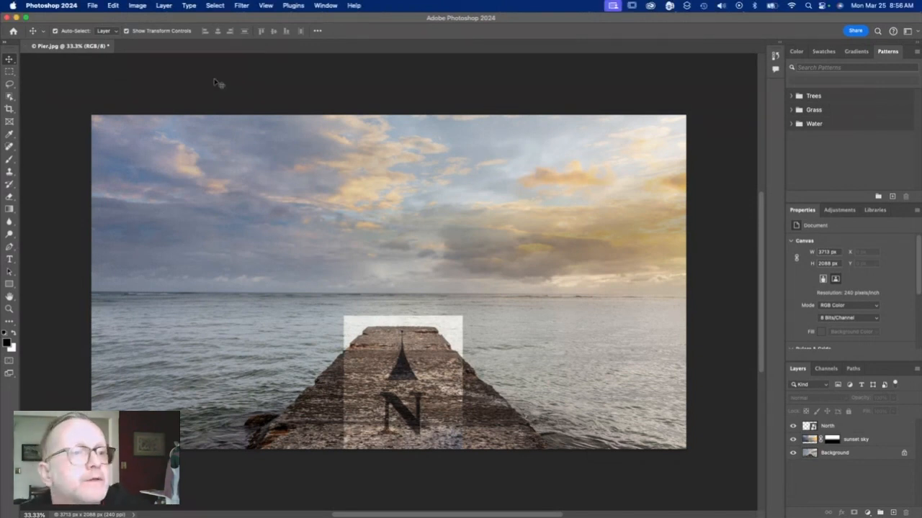
Distort the North image's four corners to fit the pier surface's perspective, apply the transform, and leave the North layer selected
{"action": "left_click", "coordinate": [847, 426]}
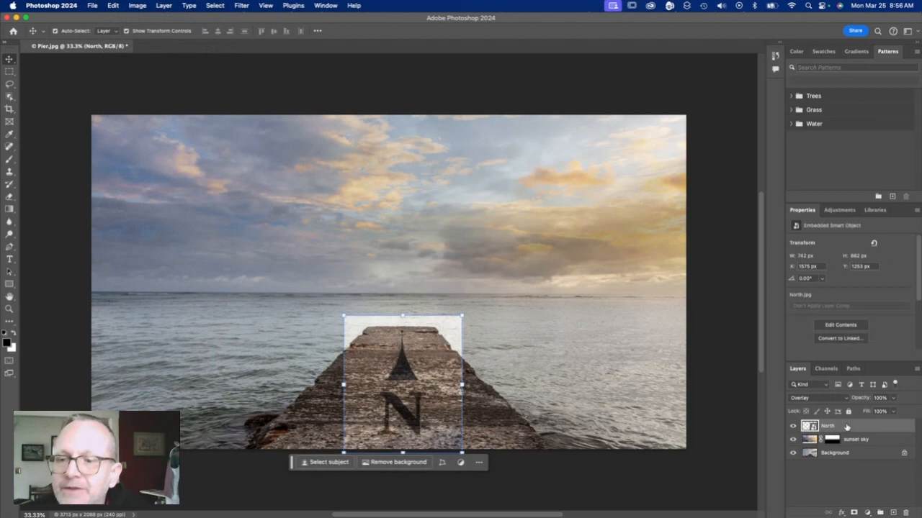
{"action": "left_click", "coordinate": [116, 6]}
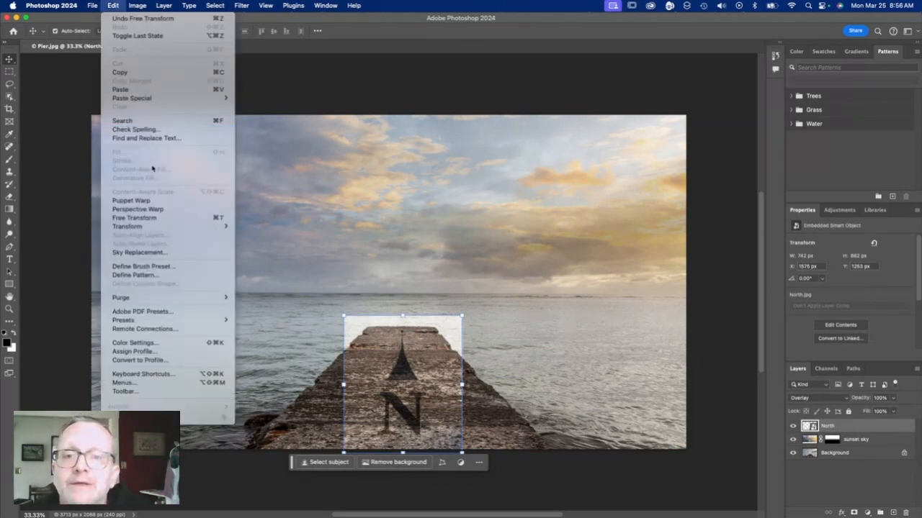
{"action": "mouse_move", "coordinate": [140, 227]}
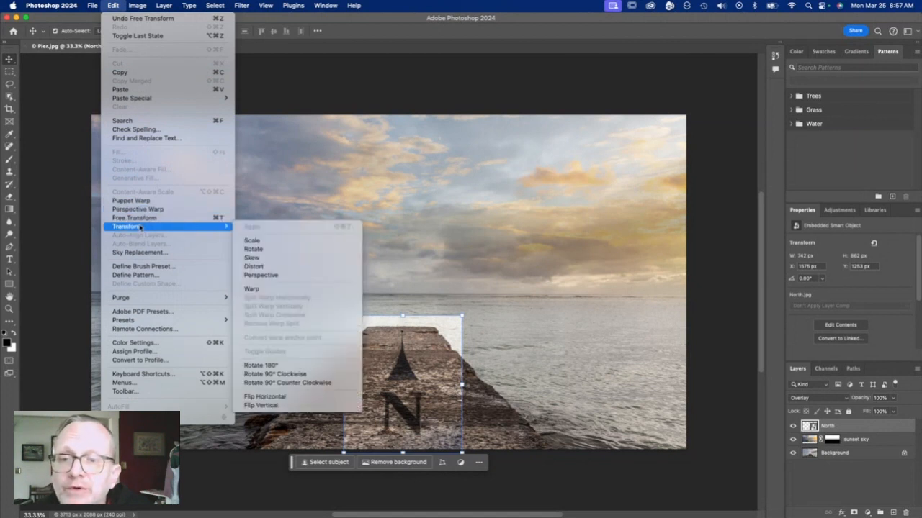
{"action": "left_click", "coordinate": [277, 268]}
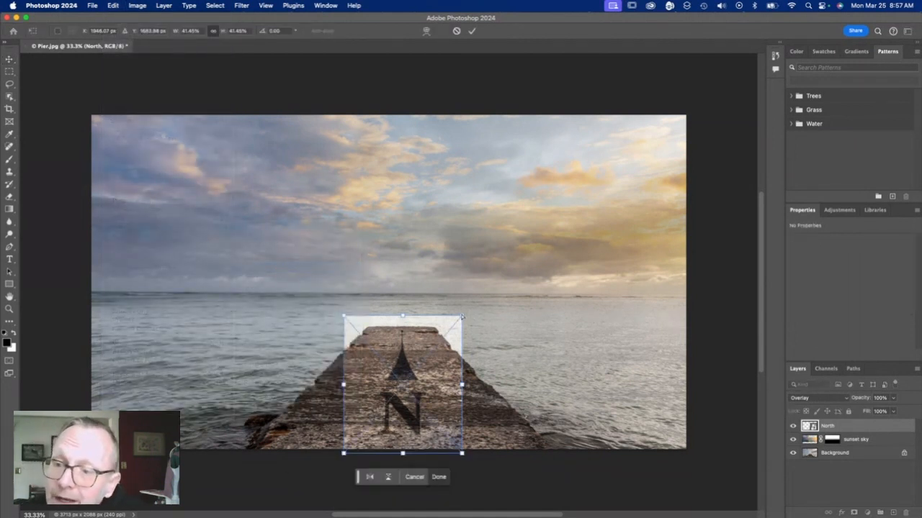
{"action": "left_click_drag", "start_coordinate": [461, 317], "coordinate": [434, 329]}
{"action": "left_click_drag", "start_coordinate": [343, 317], "coordinate": [366, 328]}
{"action": "left_click_drag", "start_coordinate": [462, 454], "coordinate": [465, 428]}
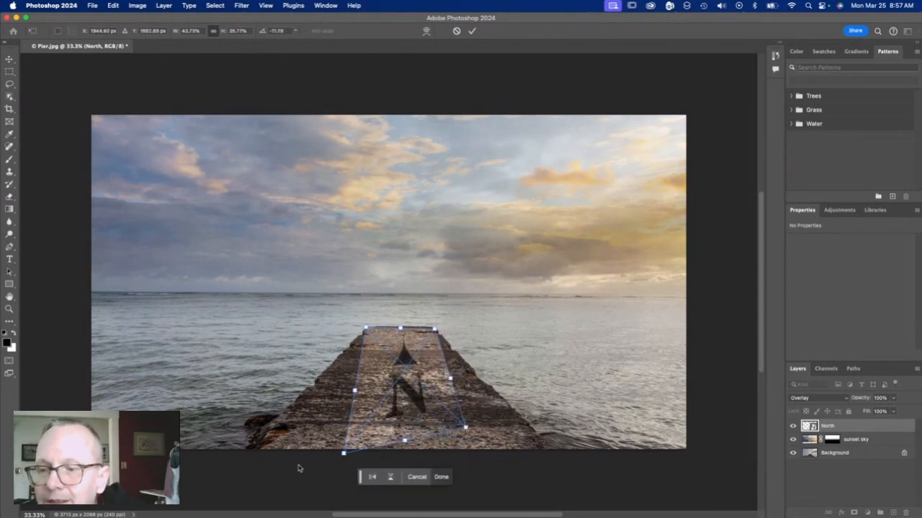
{"action": "left_click_drag", "start_coordinate": [345, 454], "coordinate": [329, 422]}
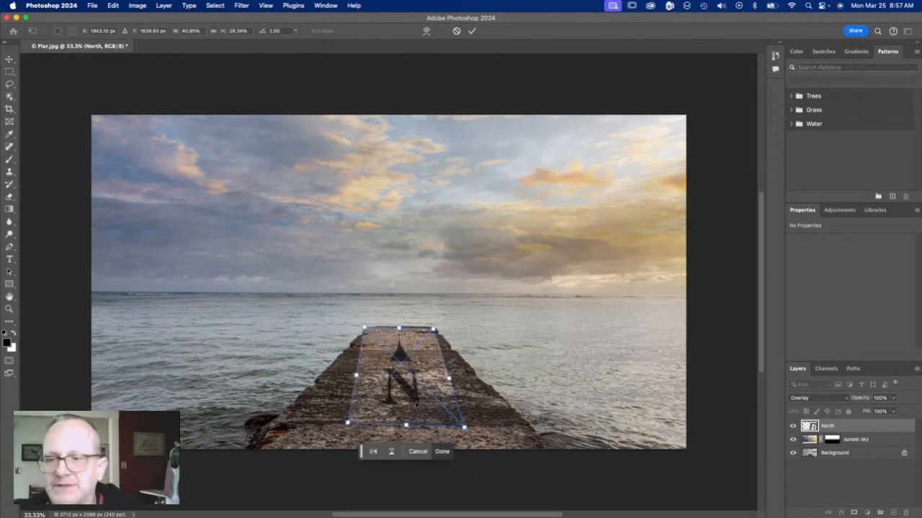
{"action": "key", "text": "Return"}
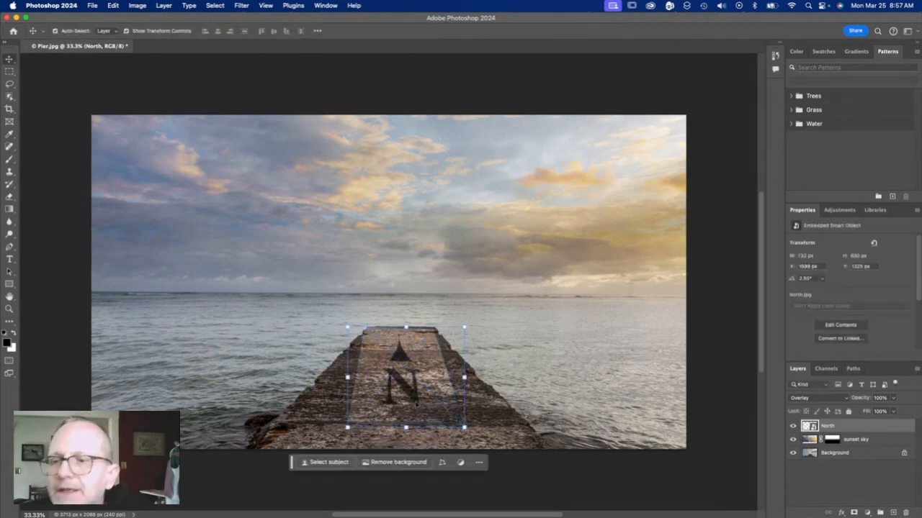
{"action": "left_click", "coordinate": [322, 101]}
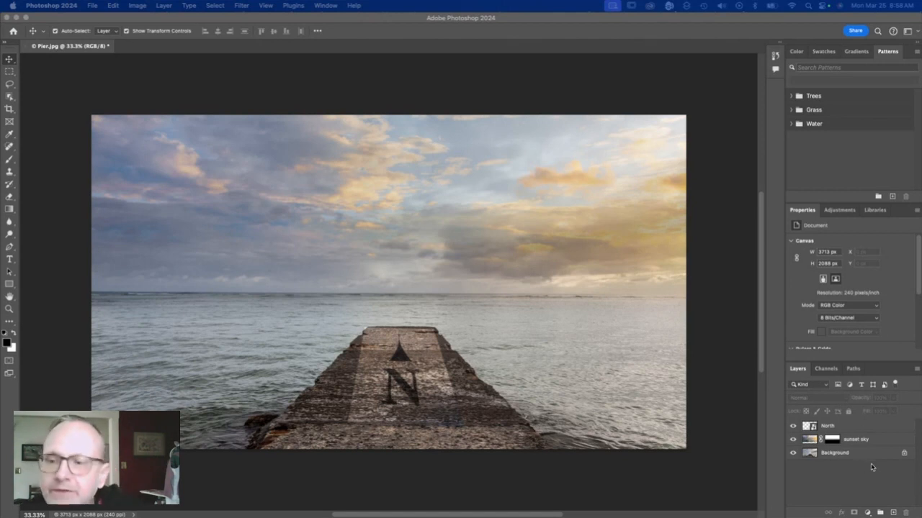
{"action": "left_click", "coordinate": [812, 426]}
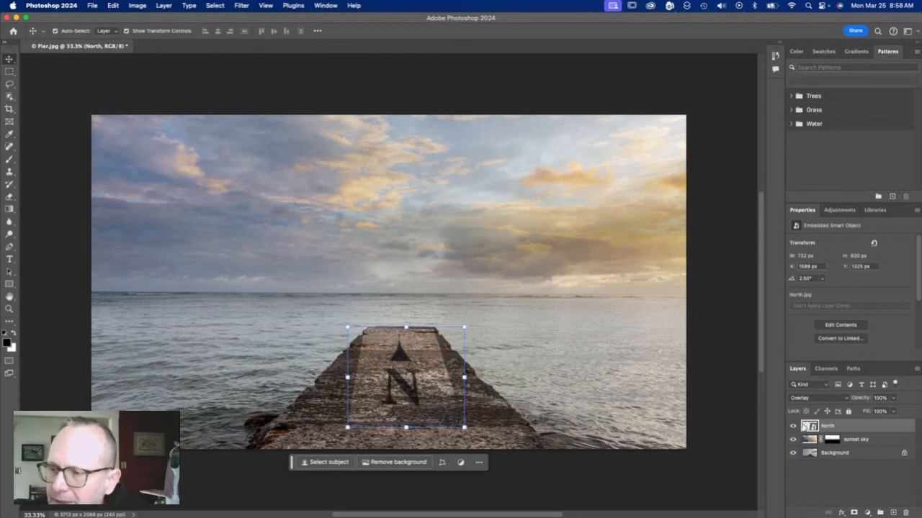
{"action": "left_click", "coordinate": [854, 513]}
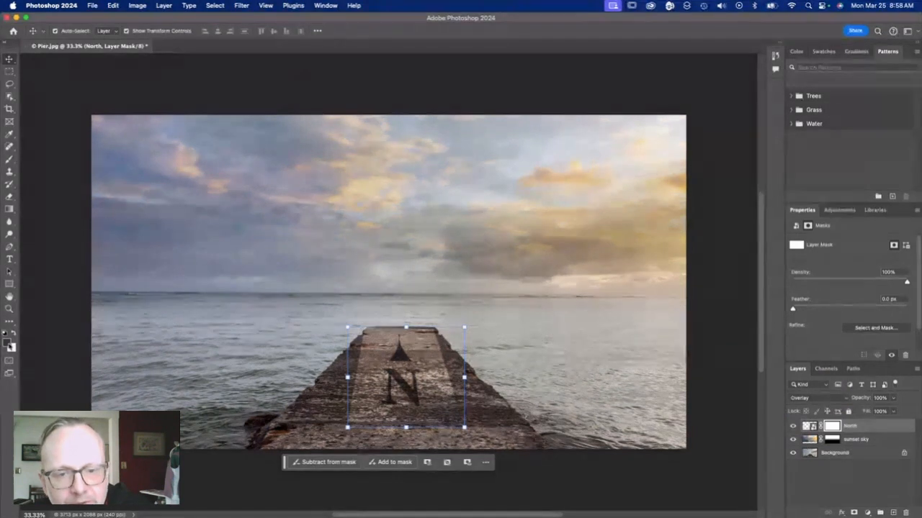
{"action": "key", "text": "super+2"}
{"action": "key", "text": "s"}
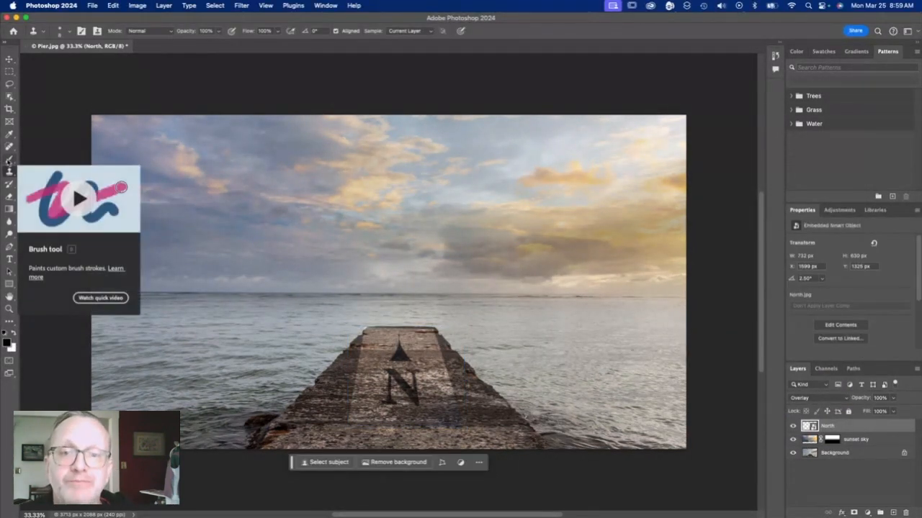
Add a layer mask to the North layer and set the Brush tool to the Soft Round preset from General Brushes
{"action": "left_click", "coordinate": [8, 160]}
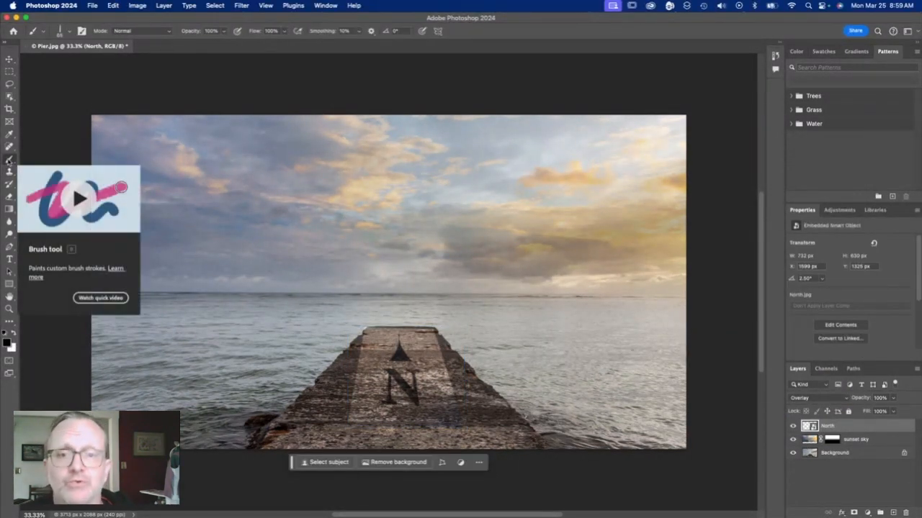
{"action": "left_click", "coordinate": [854, 513]}
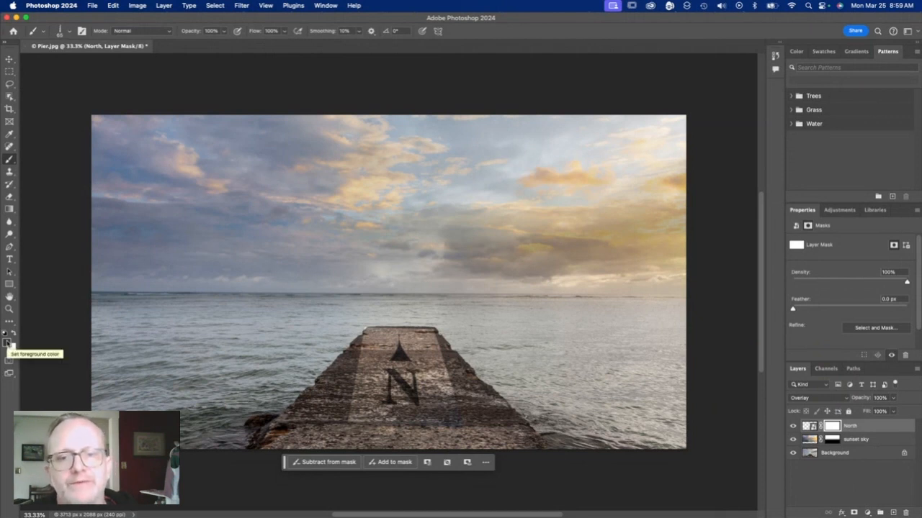
{"action": "left_click", "coordinate": [69, 31]}
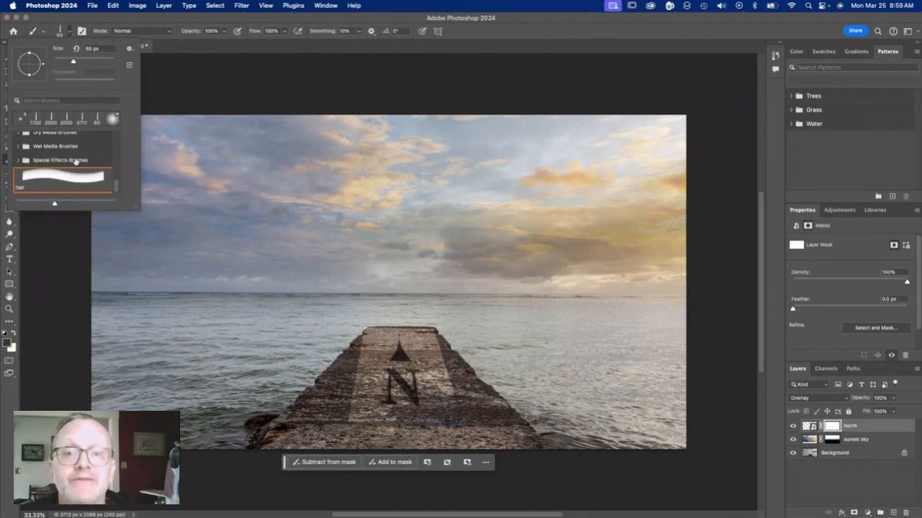
{"action": "scroll", "coordinate": [76, 161], "scroll_direction": "up", "scroll_amount": 5}
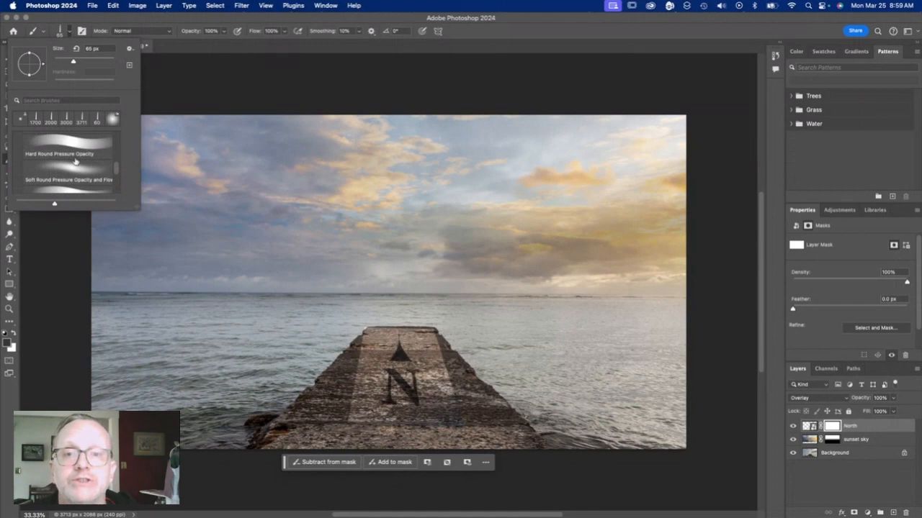
{"action": "scroll", "coordinate": [75, 161], "scroll_direction": "up", "scroll_amount": 3}
{"action": "left_click", "coordinate": [76, 161]}
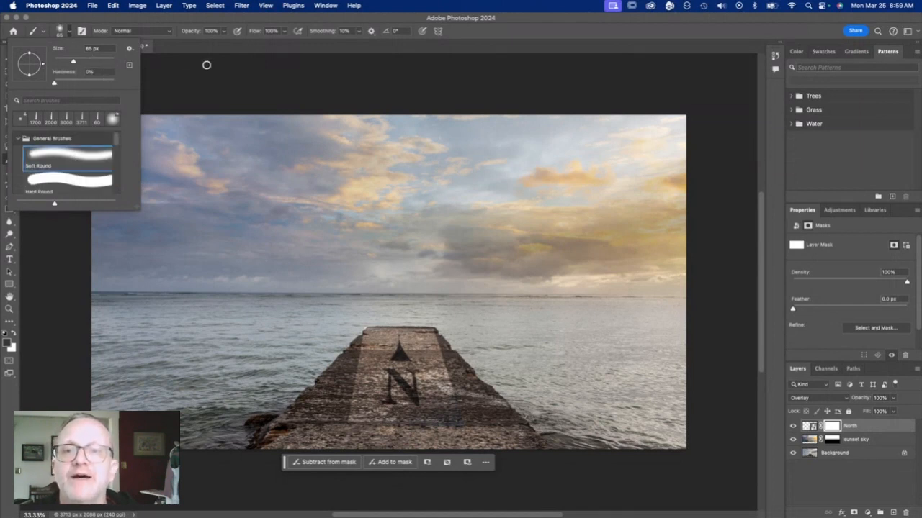
{"action": "left_click", "coordinate": [251, 90]}
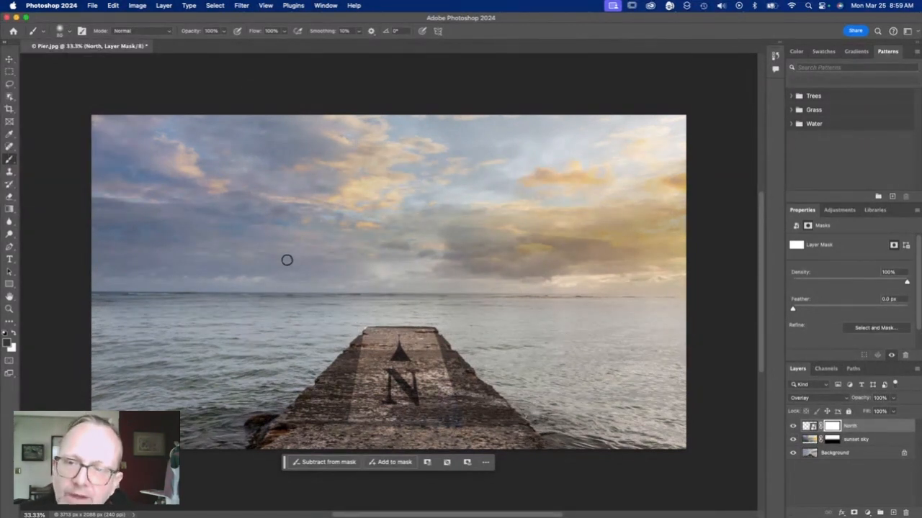
Enlarge the brush to 500 px and paint black on the North mask to hide the stone edges around the arrow and N
{"action": "key", "text": "bracketright"}
{"action": "key", "text": "bracketright"}
{"action": "key", "text": "bracketright"}
{"action": "key", "text": "bracketright"}
{"action": "key", "text": "bracketright"}
{"action": "key", "text": "bracketright"}
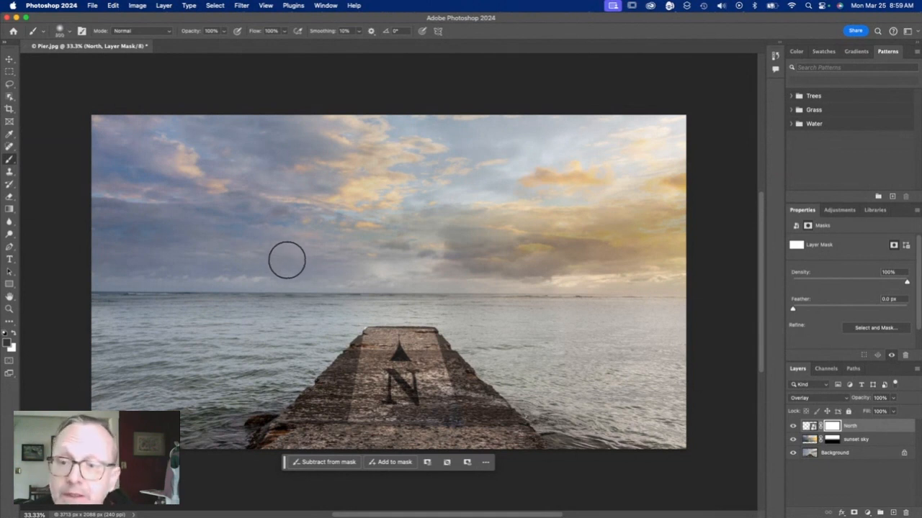
{"action": "key", "text": "bracketright"}
{"action": "key", "text": "bracketright"}
{"action": "key", "text": "bracketright"}
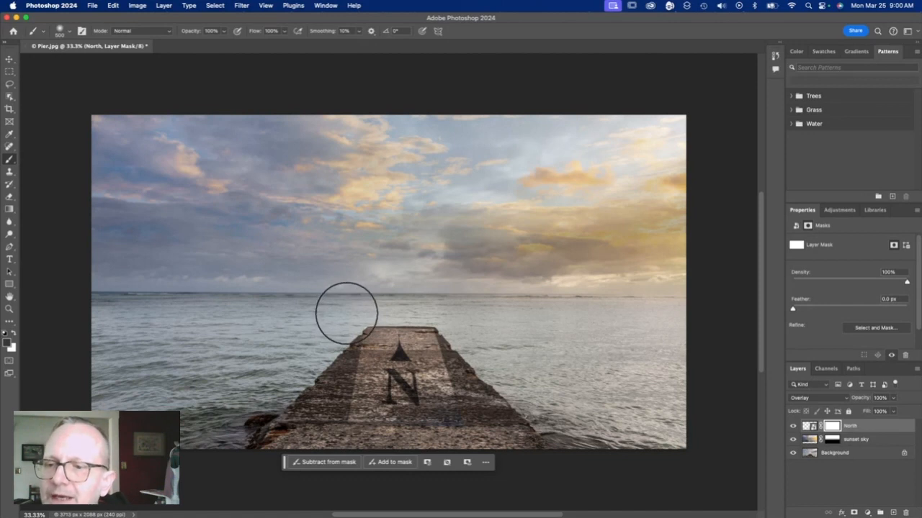
{"action": "mouse_move", "coordinate": [335, 329]}
{"action": "left_mouse_down"}
{"action": "mouse_move", "coordinate": [348, 413]}
{"action": "mouse_move", "coordinate": [340, 397]}
{"action": "mouse_move", "coordinate": [340, 413]}
{"action": "mouse_move", "coordinate": [333, 409]}
{"action": "mouse_move", "coordinate": [346, 432]}
{"action": "mouse_move", "coordinate": [397, 460]}
{"action": "mouse_move", "coordinate": [430, 464]}
{"action": "mouse_move", "coordinate": [486, 438]}
{"action": "mouse_move", "coordinate": [485, 424]}
{"action": "mouse_move", "coordinate": [461, 408]}
{"action": "mouse_move", "coordinate": [457, 322]}
{"action": "mouse_move", "coordinate": [420, 296]}
{"action": "mouse_move", "coordinate": [450, 342]}
{"action": "left_mouse_up"}
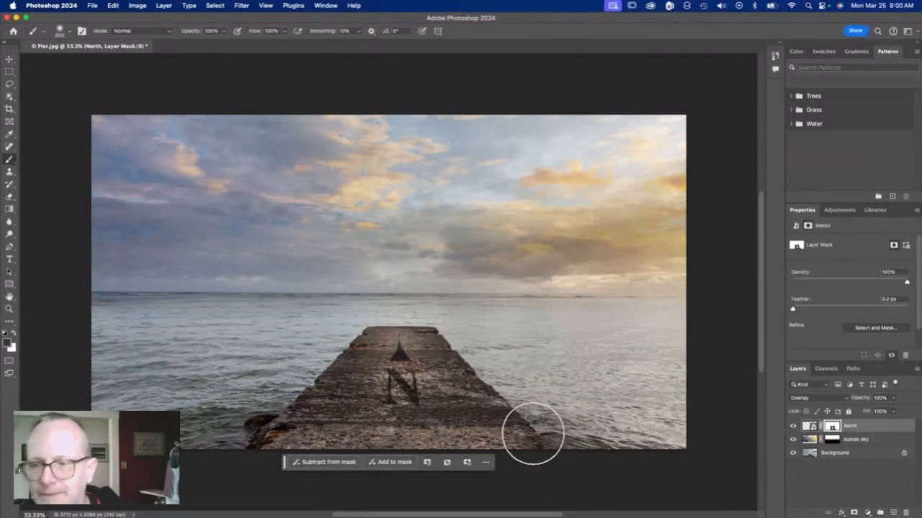
With the mask overlay shown temporarily, paint white on the North mask with a 300 px brush to restore the arrow and N
{"action": "key", "text": "backslash"}
{"action": "key", "text": "x"}
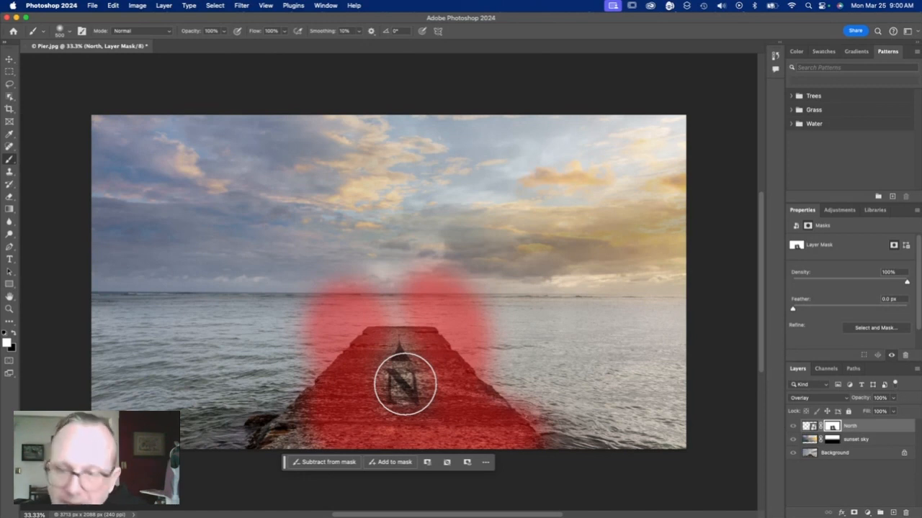
{"action": "key", "text": "bracketleft"}
{"action": "key", "text": "bracketleft"}
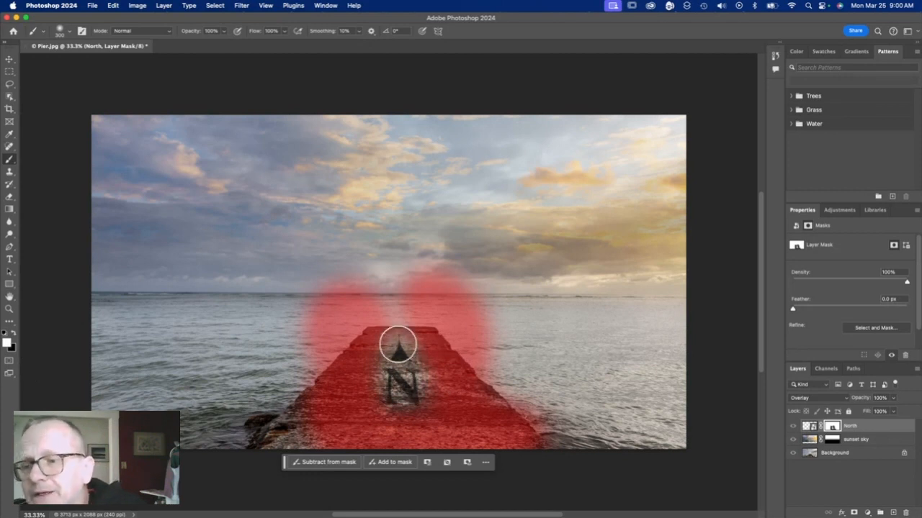
{"action": "key", "text": "backslash"}
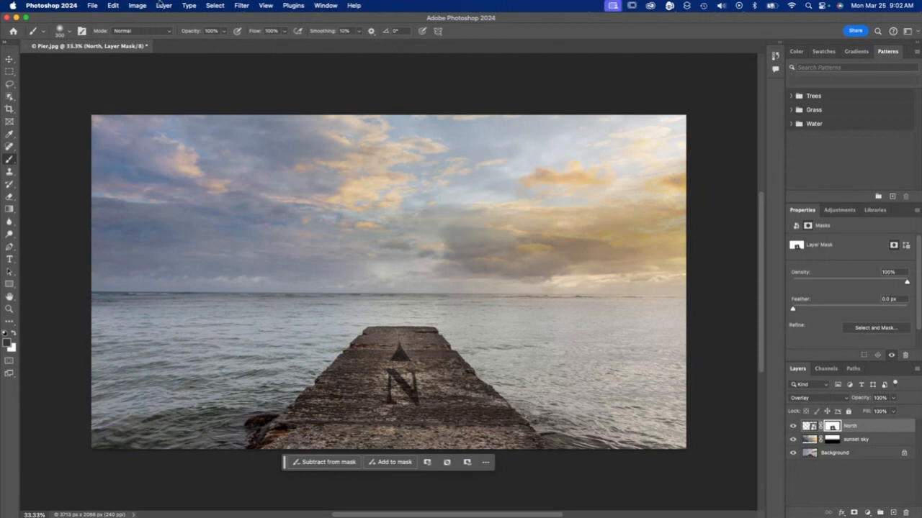
Place Door.jpg as an embedded image above the pier, set its opacity to 50%, and commit the placement
{"action": "left_click", "coordinate": [96, 5]}
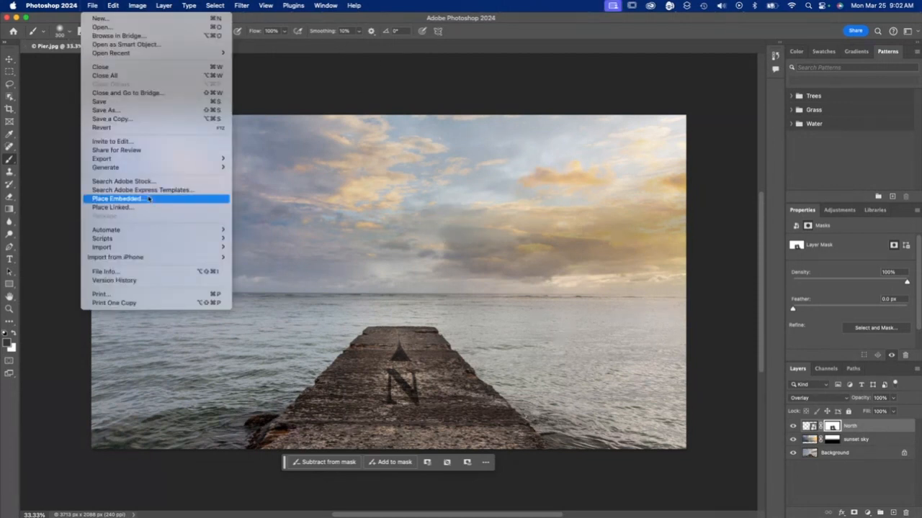
{"action": "left_click", "coordinate": [147, 198]}
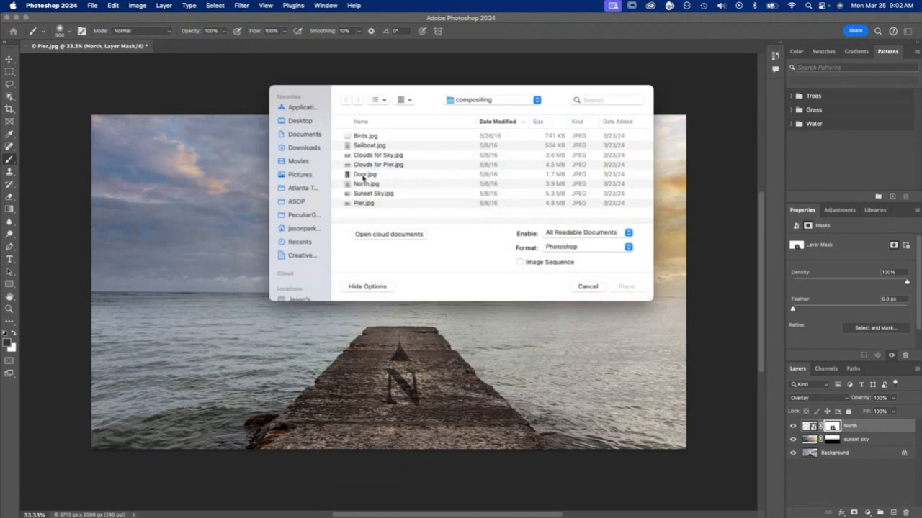
{"action": "double_click", "coordinate": [363, 175]}
{"action": "left_click_drag", "start_coordinate": [417, 205], "coordinate": [434, 174]}
{"action": "left_click", "coordinate": [883, 399]}
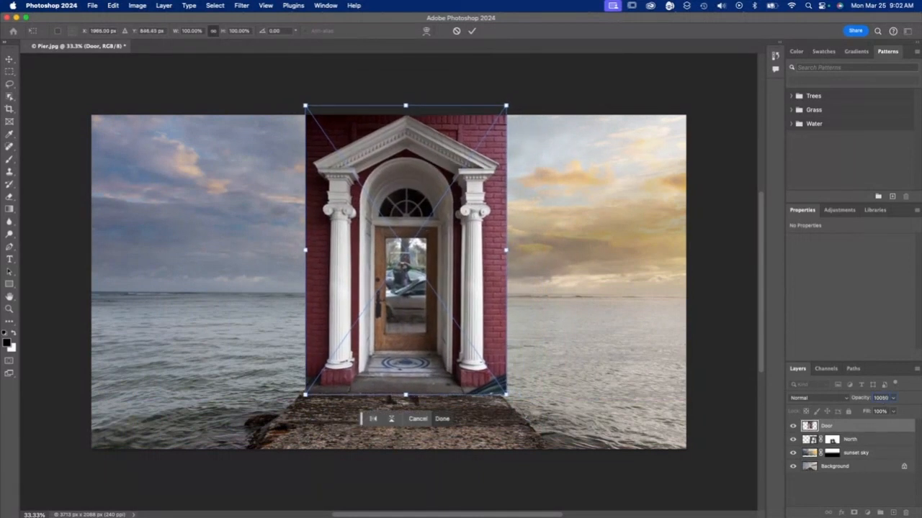
{"action": "type", "text": "50"}
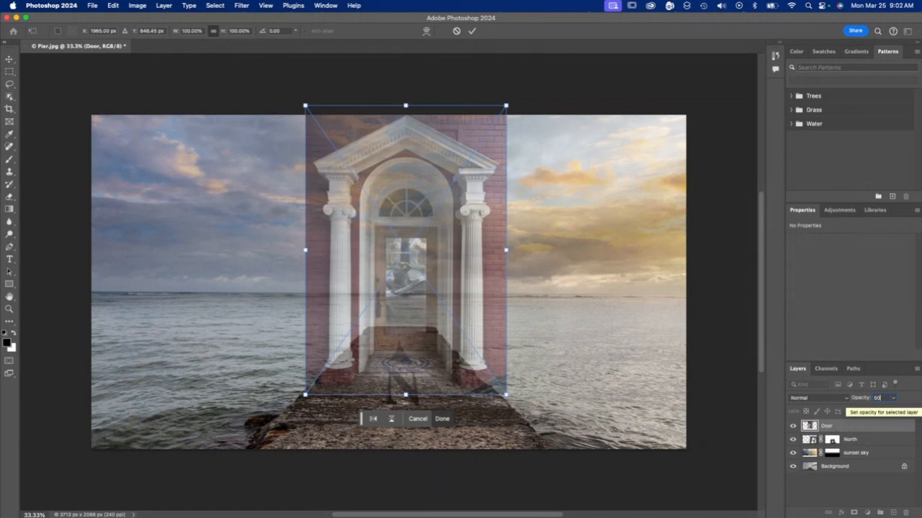
{"action": "key", "text": "Return"}
{"action": "key", "text": "b"}
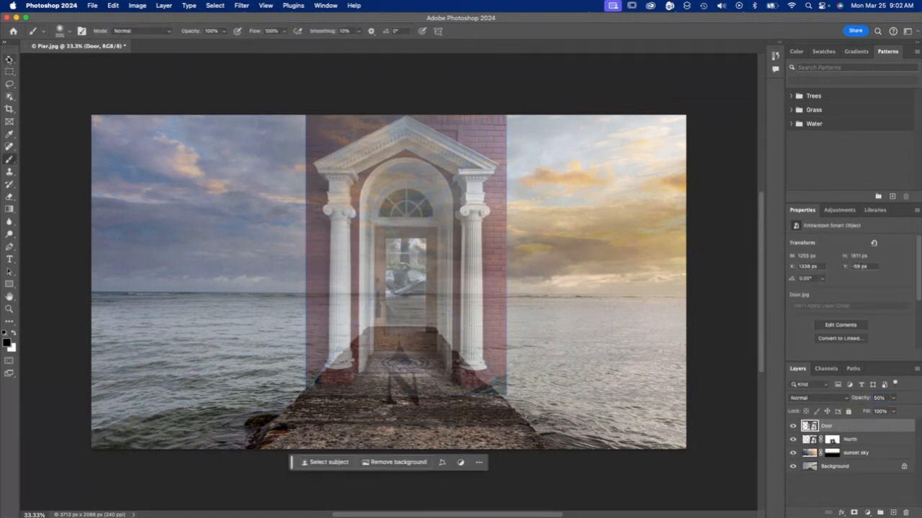
Scale the Door image to about 908 × 1311 px, position it over the far end of the pier, and apply the transform
{"action": "left_click", "coordinate": [9, 59]}
{"action": "mouse_move", "coordinate": [463, 281]}
{"action": "left_mouse_down"}
{"action": "mouse_move", "coordinate": [435, 285]}
{"action": "mouse_move", "coordinate": [455, 278]}
{"action": "left_mouse_up"}
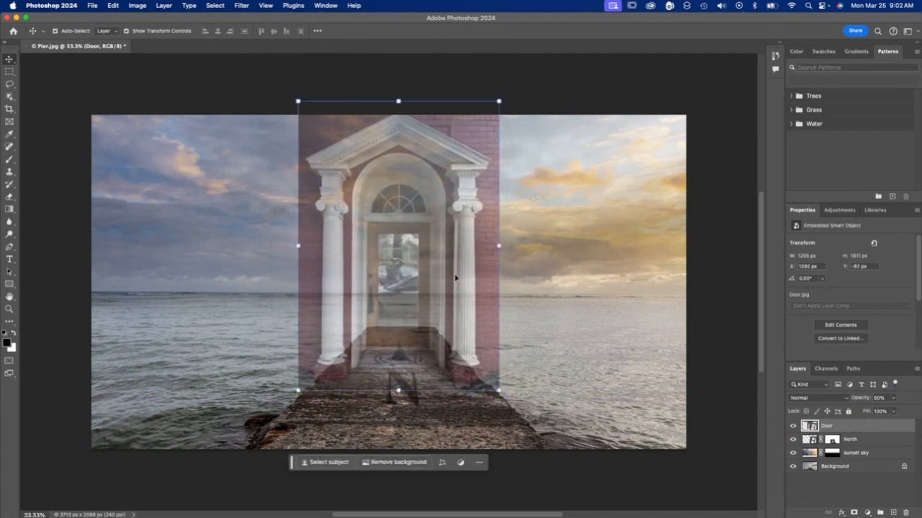
{"action": "scroll", "coordinate": [455, 277], "scroll_direction": "up", "scroll_amount": 1}
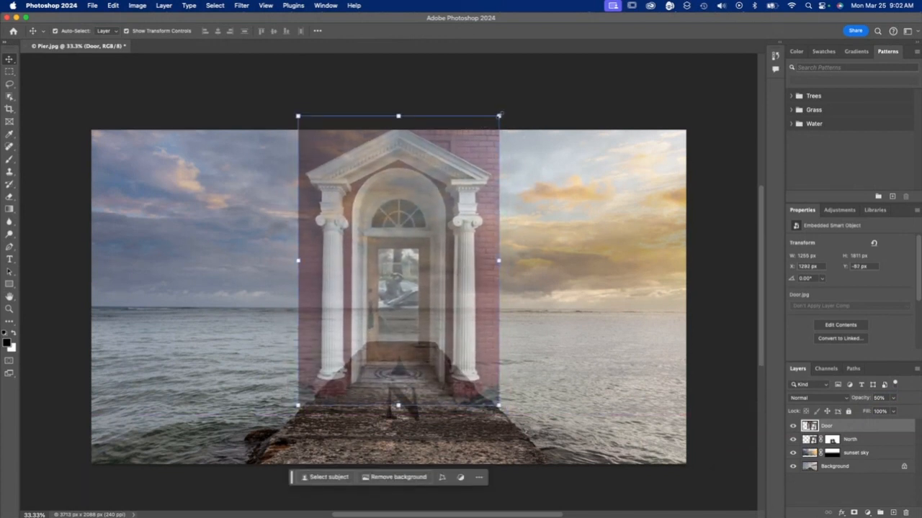
{"action": "left_click_drag", "start_coordinate": [498, 115], "coordinate": [470, 152]}
{"action": "left_click_drag", "start_coordinate": [433, 208], "coordinate": [432, 195]}
{"action": "left_click_drag", "start_coordinate": [300, 138], "coordinate": [333, 180]}
{"action": "mouse_move", "coordinate": [401, 244]}
{"action": "left_mouse_down"}
{"action": "mouse_move", "coordinate": [393, 196]}
{"action": "mouse_move", "coordinate": [396, 228]}
{"action": "left_mouse_up"}
{"action": "left_click", "coordinate": [472, 31]}
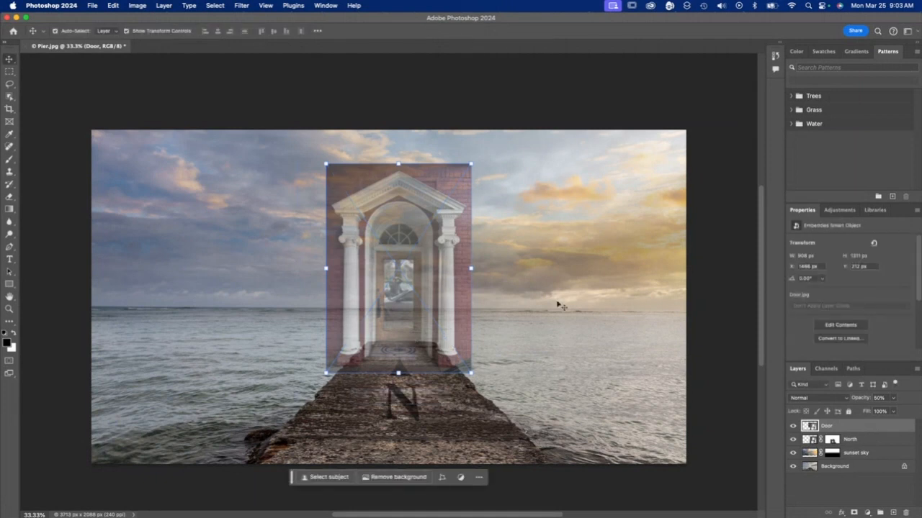
Set the Door layer's opacity to 100%
{"action": "left_click", "coordinate": [877, 398]}
{"action": "type", "text": "100"}
{"action": "key", "text": "Return"}
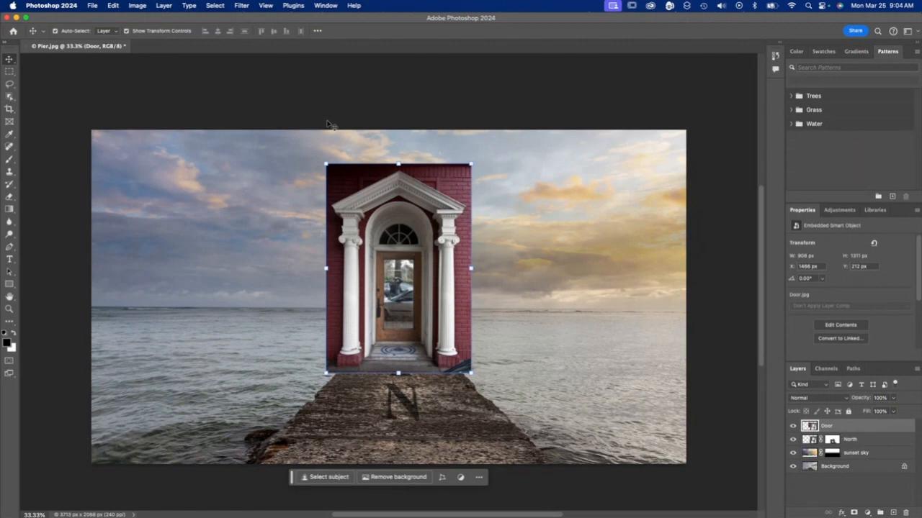
Try selecting the red brick wall around the door with the Quick Selection tool and an 80 px brush
{"action": "key", "text": "super+equal"}
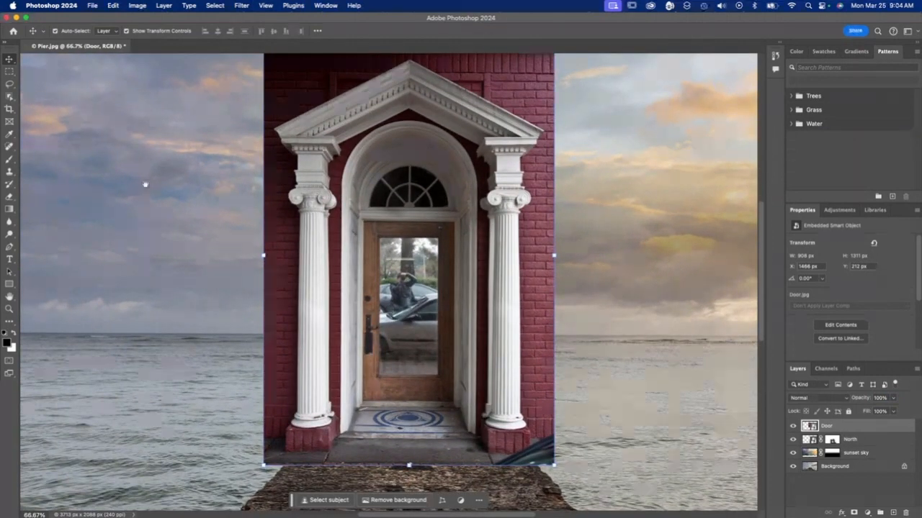
{"action": "scroll", "coordinate": [148, 185], "scroll_direction": "up", "scroll_amount": 1}
{"action": "scroll", "coordinate": [148, 185], "scroll_direction": "up", "scroll_amount": 3}
{"action": "scroll", "coordinate": [144, 187], "scroll_direction": "left", "scroll_amount": 2}
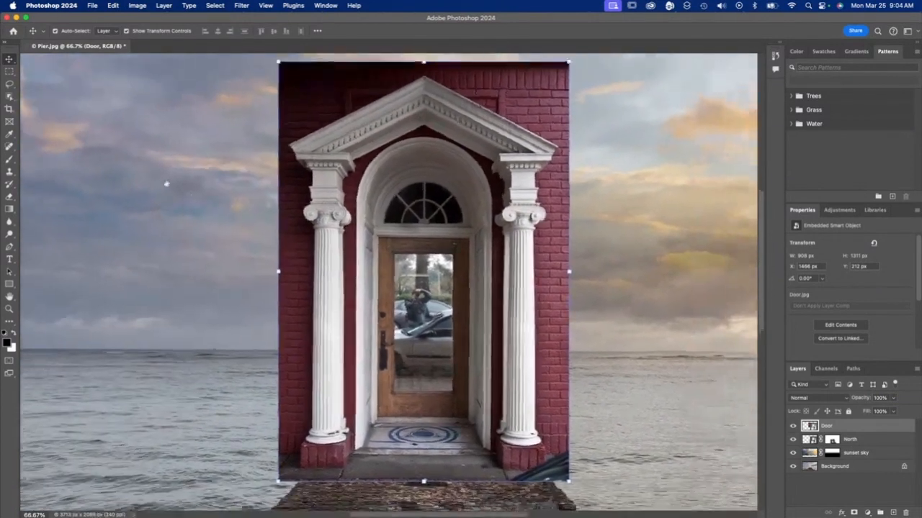
{"action": "scroll", "coordinate": [159, 187], "scroll_direction": "up", "scroll_amount": 2}
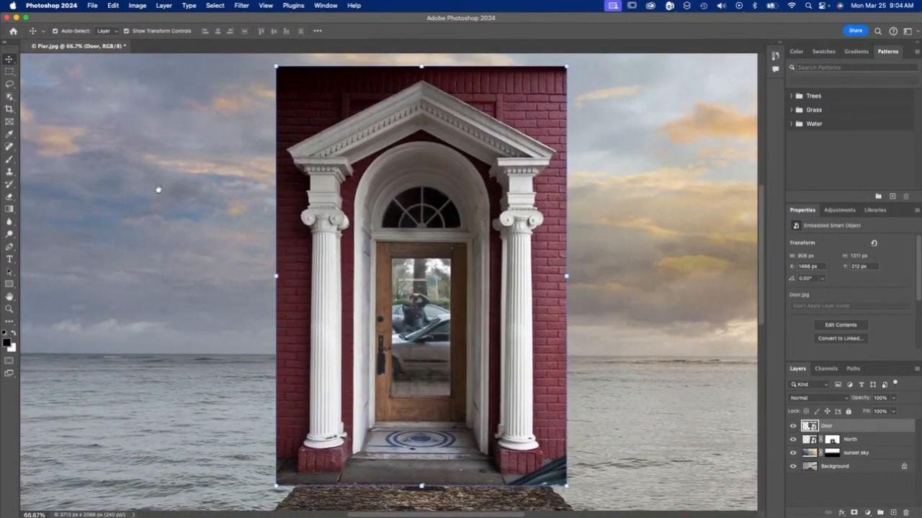
{"action": "left_click", "coordinate": [10, 96]}
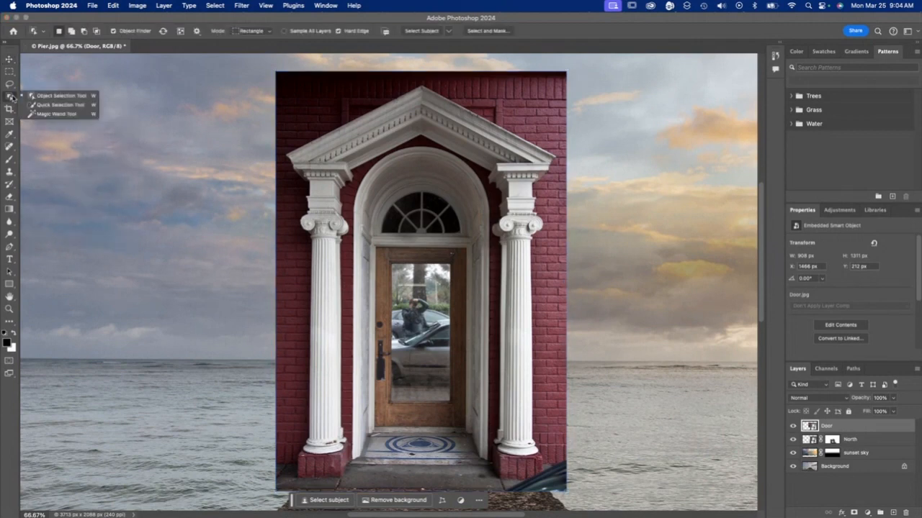
{"action": "left_click", "coordinate": [57, 105]}
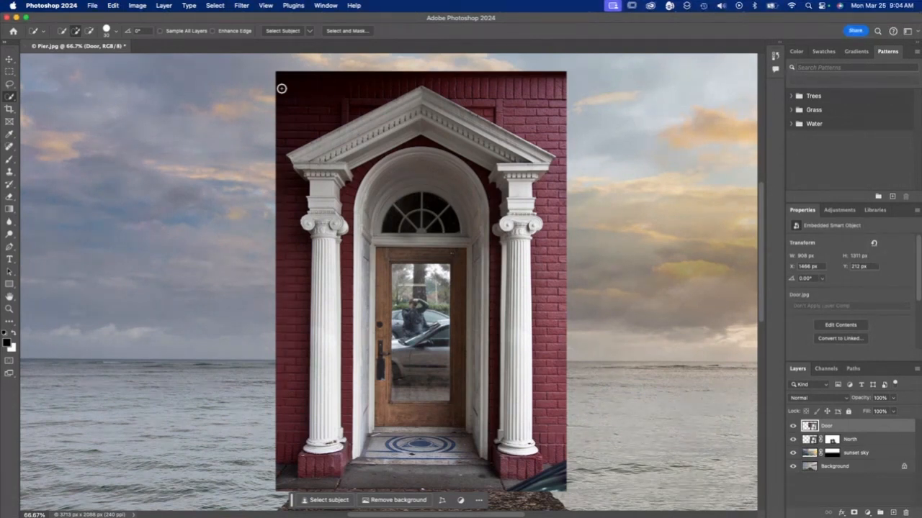
{"action": "key", "text": "bracketright"}
{"action": "key", "text": "bracketright"}
{"action": "key", "text": "bracketright"}
{"action": "key", "text": "bracketright"}
{"action": "key", "text": "bracketright"}
{"action": "left_click_drag", "start_coordinate": [517, 91], "coordinate": [291, 96]}
Subtract the door's left column from the quick selection, and clear the selection
{"action": "left_click", "coordinate": [43, 31]}
{"action": "left_click", "coordinate": [141, 49]}
{"action": "key", "text": "Escape"}
{"action": "left_click", "coordinate": [327, 301], "text": "alt"}
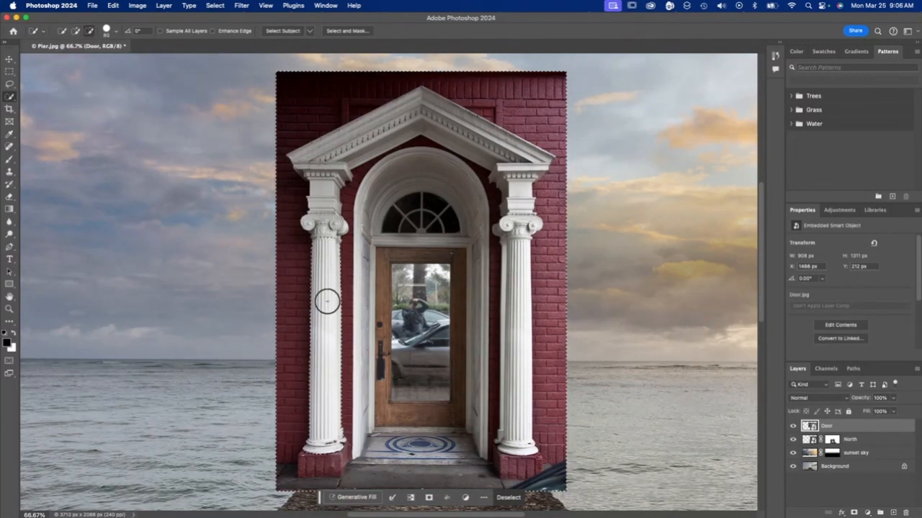
{"action": "key", "text": "super+d"}
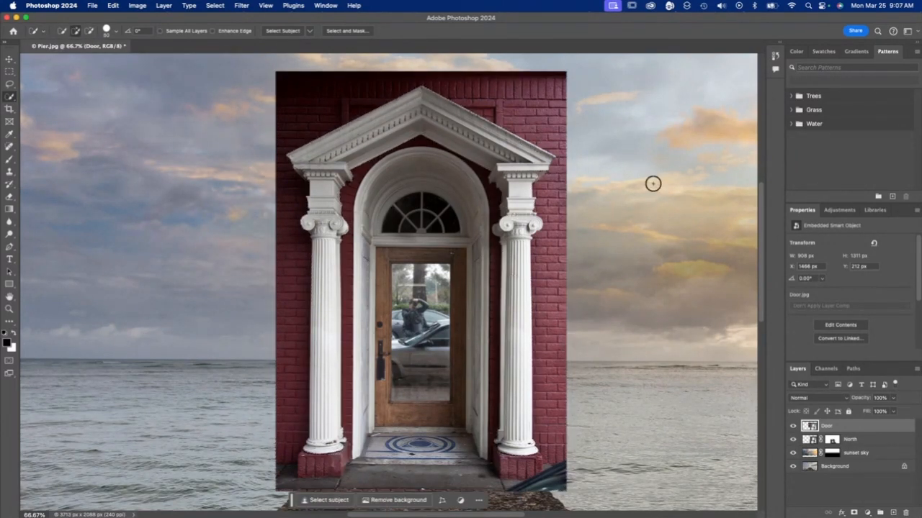
Select the dark brick areas above the pediment with the Magic Wand at tolerance 32, adding the bricks on its right side
{"action": "key", "text": "shift+w"}
{"action": "left_click", "coordinate": [223, 92]}
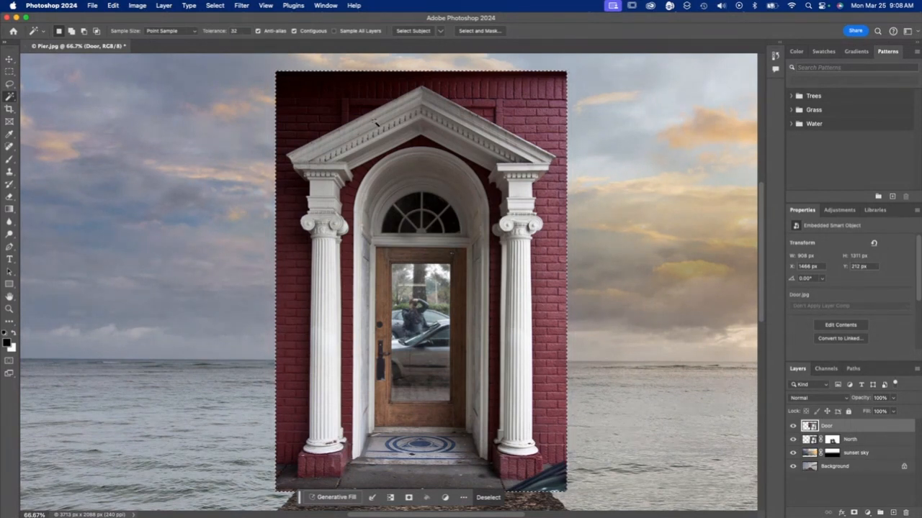
{"action": "left_click", "coordinate": [321, 98]}
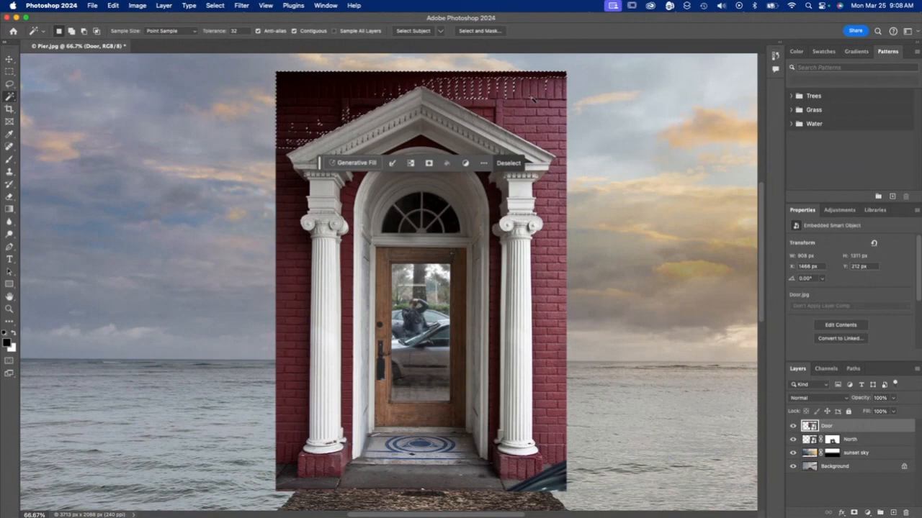
{"action": "key", "text": "shift"}
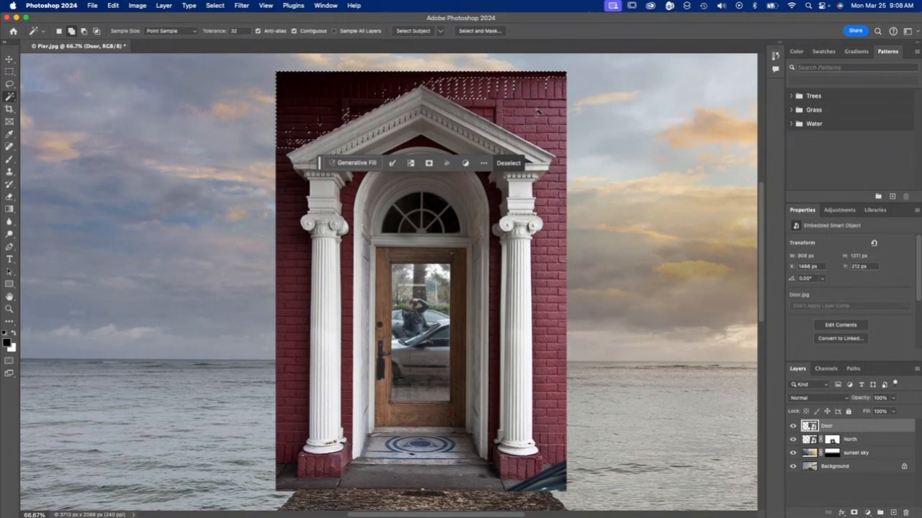
{"action": "left_click", "coordinate": [511, 91], "text": "shift"}
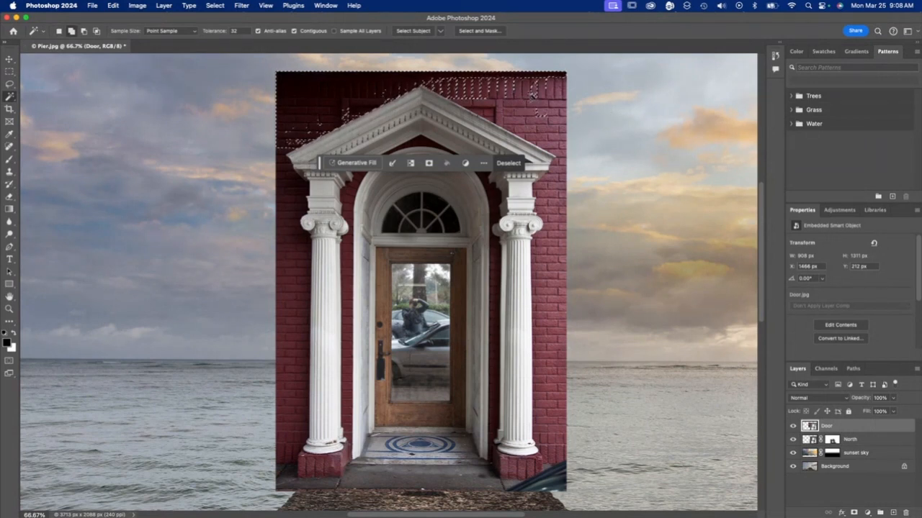
Raise the Magic Wand tolerance to 64 and add the rest of the red brick wall to the selection
{"action": "left_click", "coordinate": [235, 31]}
{"action": "type", "text": "64"}
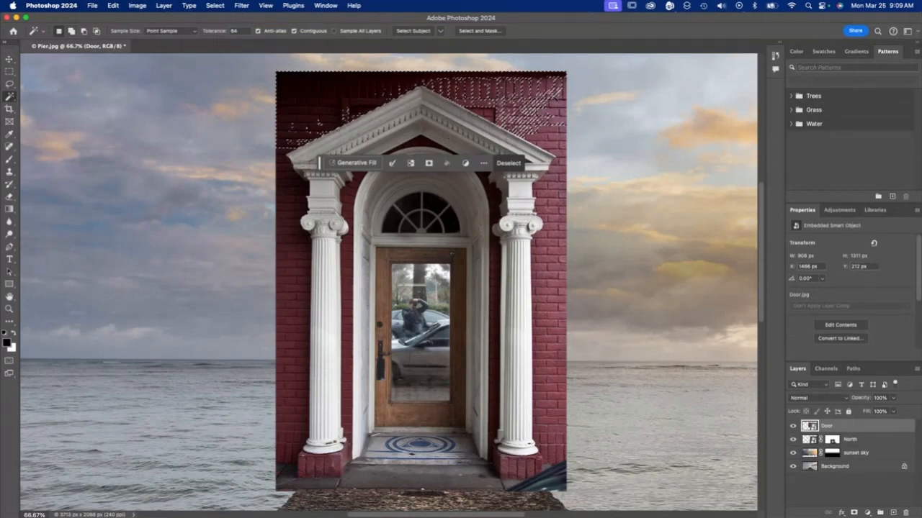
{"action": "left_click", "coordinate": [490, 101], "text": "shift"}
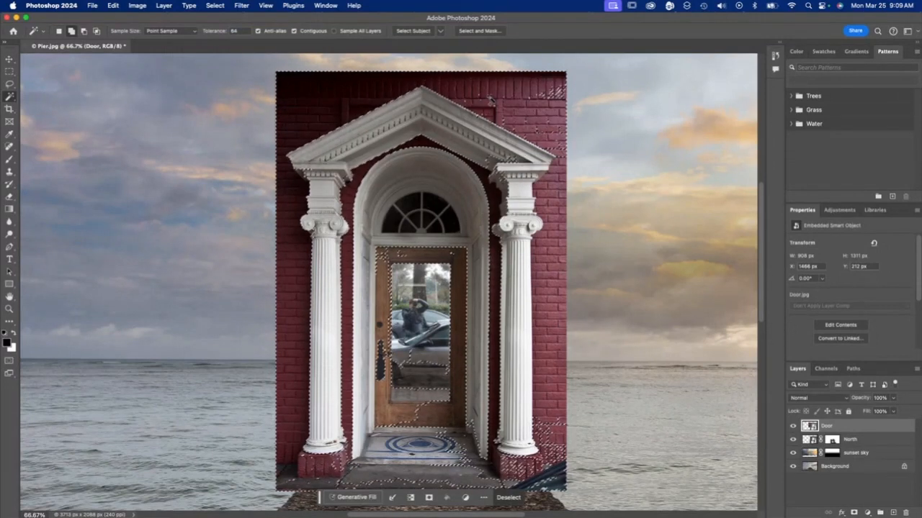
{"action": "left_click", "coordinate": [546, 305], "text": "shift"}
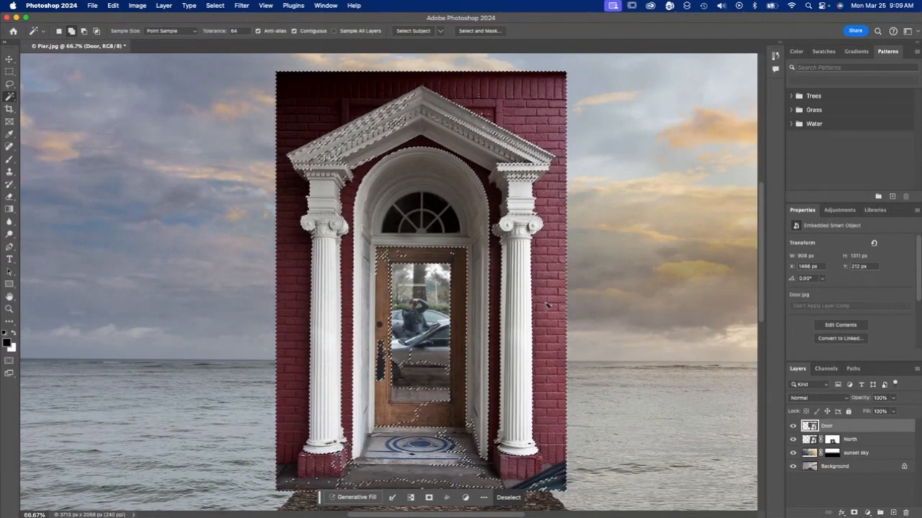
Lower the Magic Wand tolerance to 32 and subtract the white pediment areas from the brick wall selection
{"action": "left_click", "coordinate": [240, 28]}
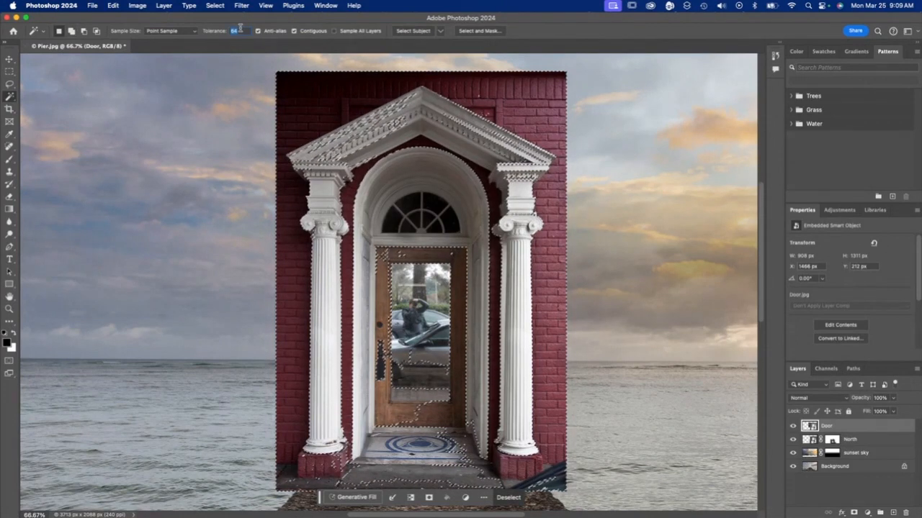
{"action": "type", "text": "32"}
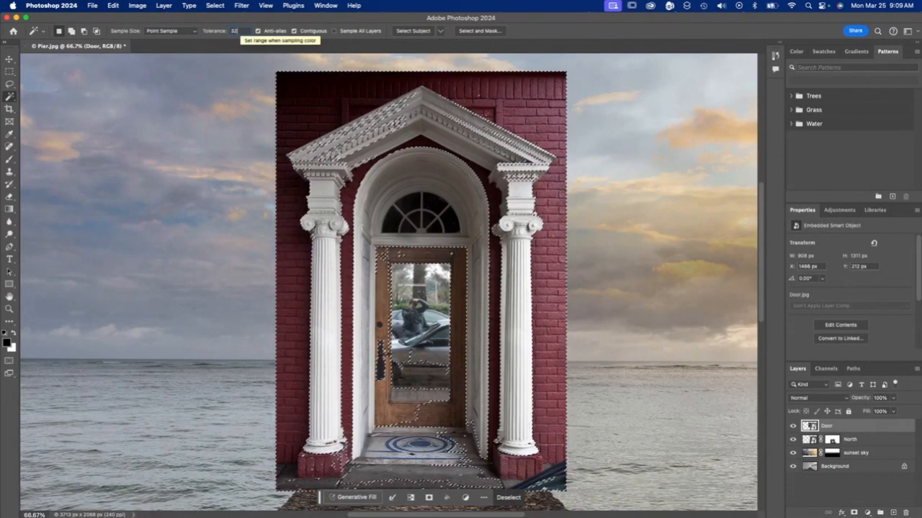
{"action": "left_click", "coordinate": [371, 124], "text": "alt"}
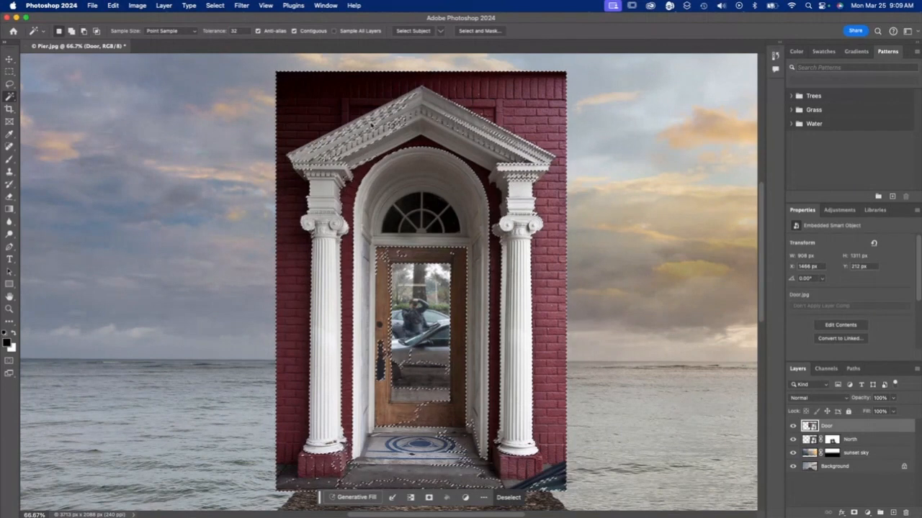
{"action": "left_click", "coordinate": [463, 130], "text": "alt"}
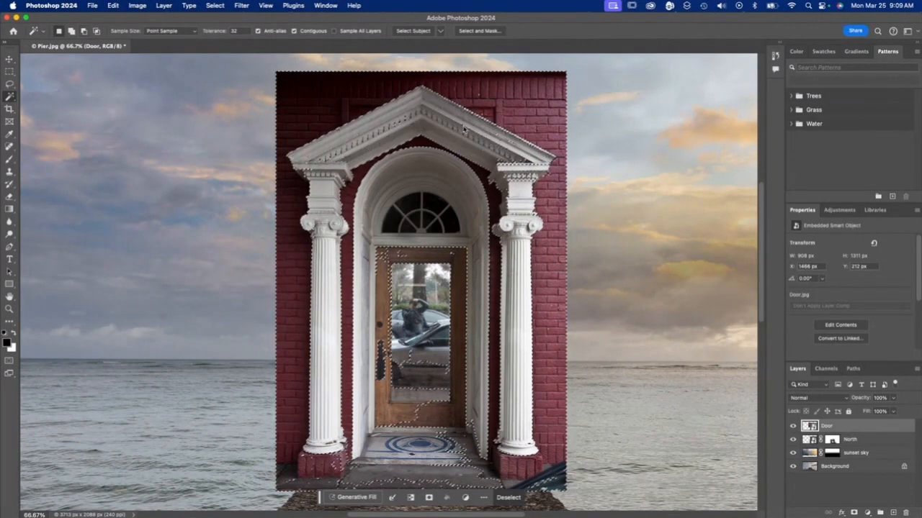
{"action": "left_click", "coordinate": [405, 124], "text": "alt"}
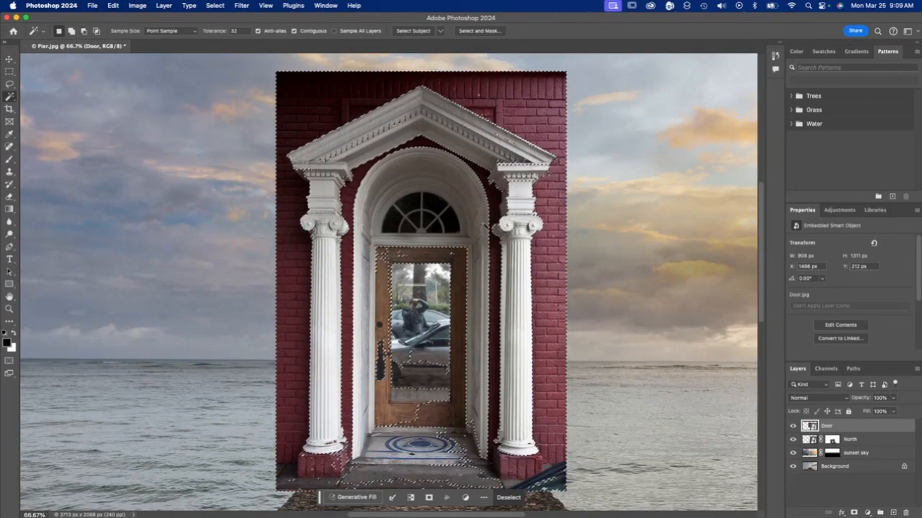
{"action": "left_click", "coordinate": [404, 125], "text": "alt"}
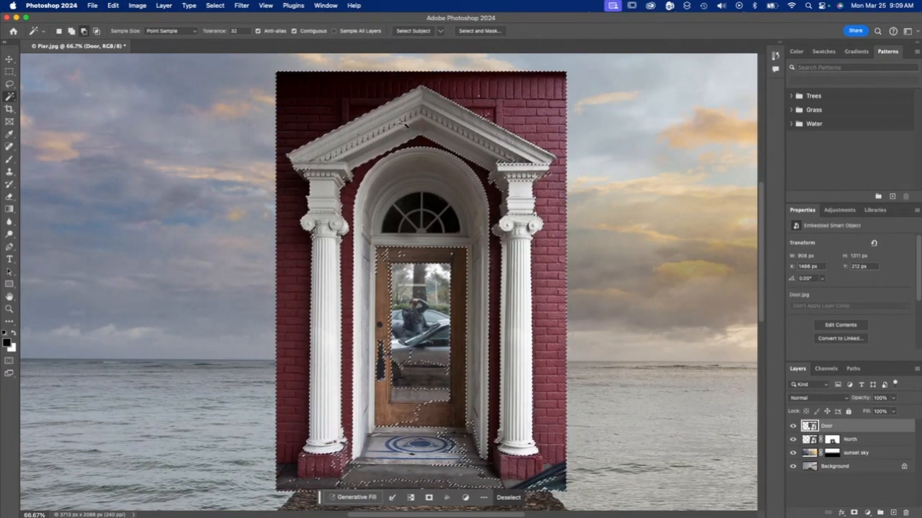
{"action": "left_click", "coordinate": [347, 137], "text": "alt"}
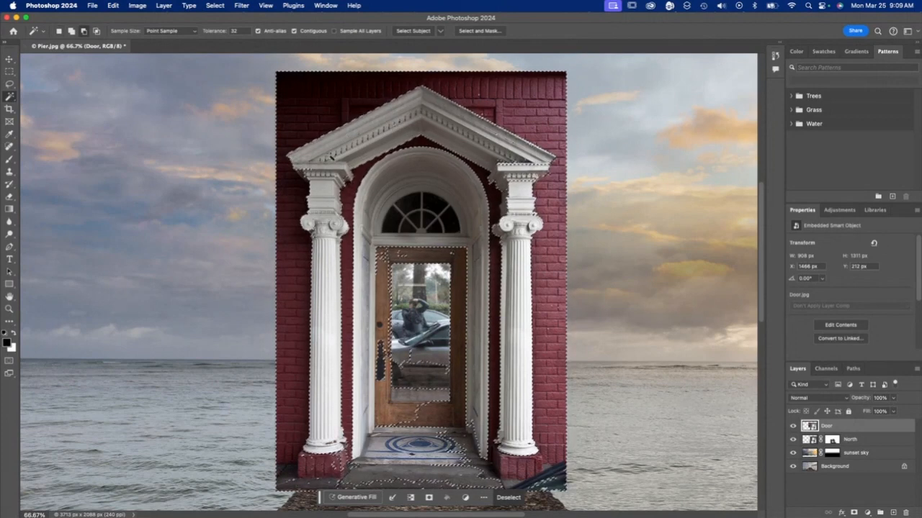
{"action": "left_click", "coordinate": [322, 169], "text": "alt"}
Try subtracting the tiled doorstep, pavement and lower door areas from the selection with the Magic Wand
{"action": "left_click", "coordinate": [385, 431], "text": "alt"}
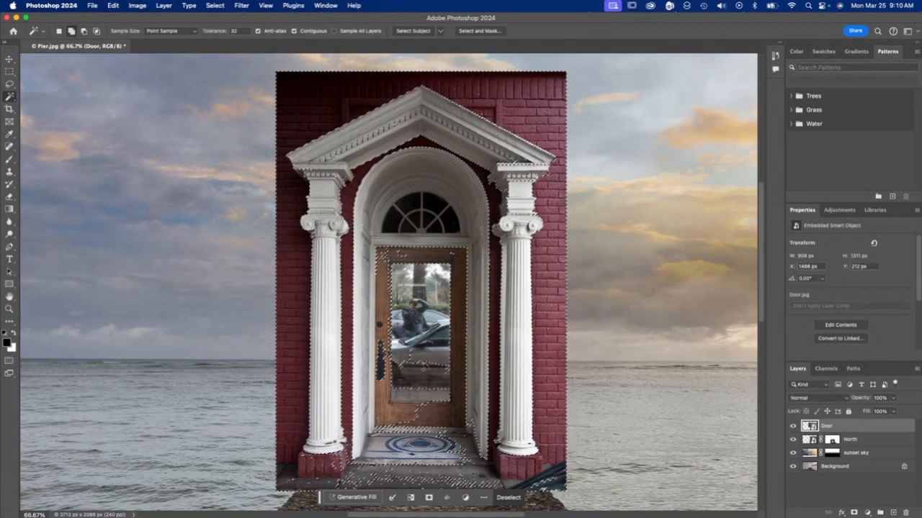
{"action": "left_click", "coordinate": [457, 457], "text": "alt"}
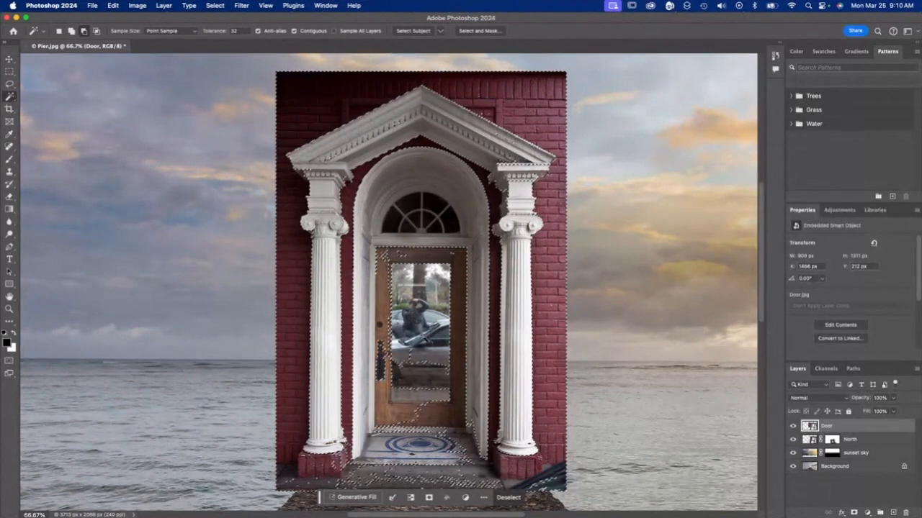
{"action": "left_click", "coordinate": [404, 428], "text": "alt"}
{"action": "left_click", "coordinate": [427, 395], "text": "alt"}
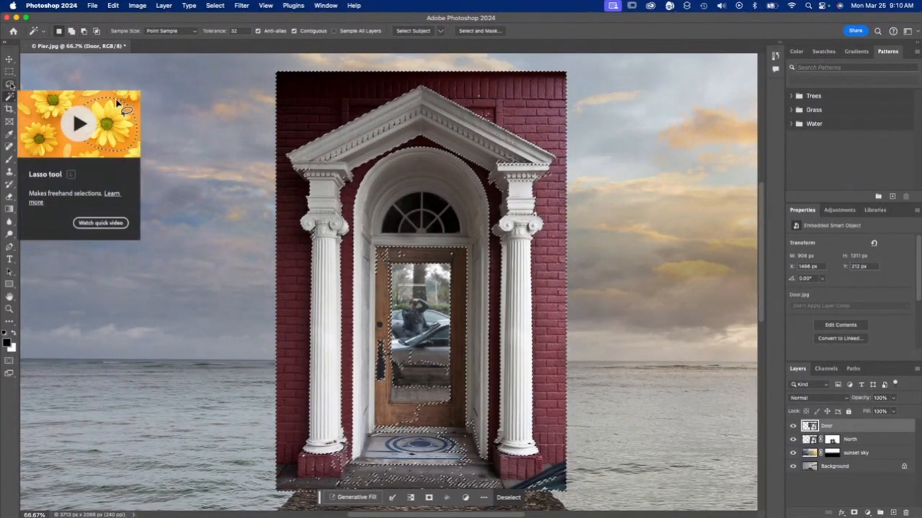
Subtract the door, doorstep, pavement and remaining stray spots beside the column bases from the selection with the Lasso tool
{"action": "key", "text": "l"}
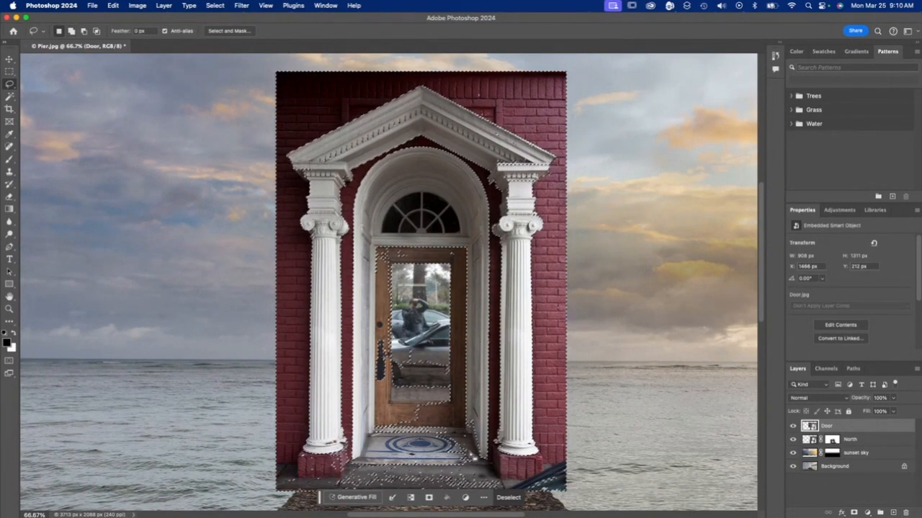
{"action": "left_click_drag", "start_coordinate": [373, 432], "coordinate": [411, 422]}
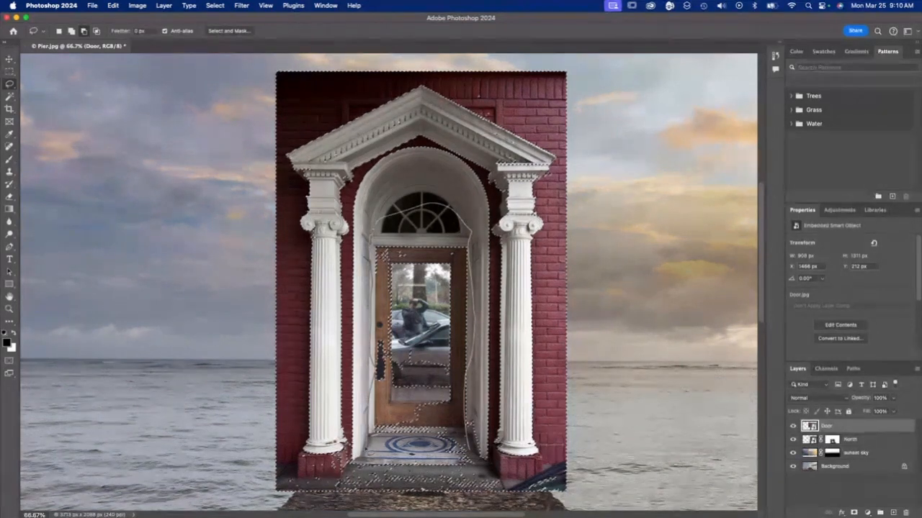
{"action": "left_click_drag", "start_coordinate": [497, 481], "coordinate": [567, 469]}
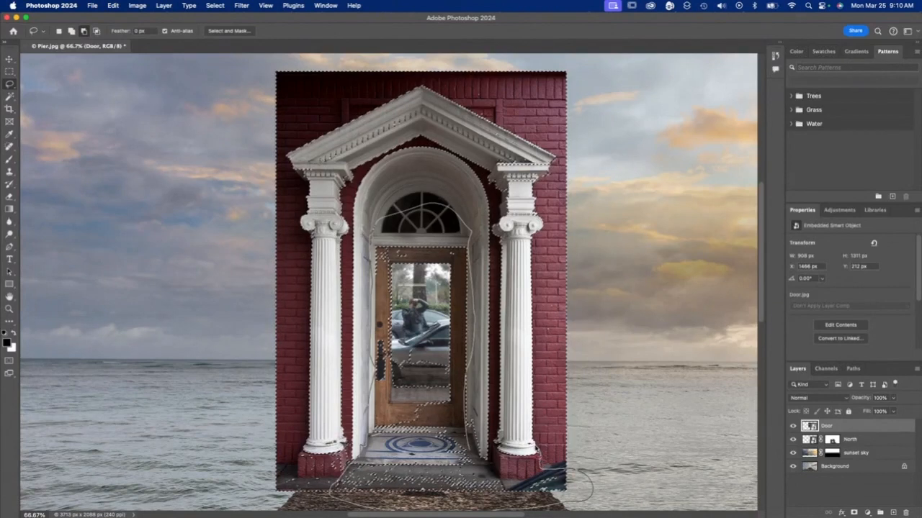
{"action": "left_click_drag", "start_coordinate": [573, 502], "coordinate": [565, 504]}
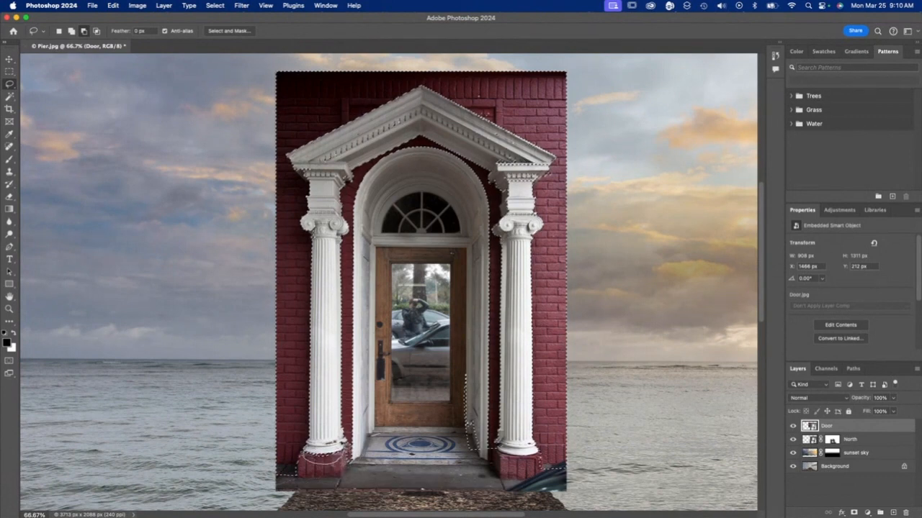
{"action": "left_click_drag", "start_coordinate": [348, 463], "coordinate": [344, 425]}
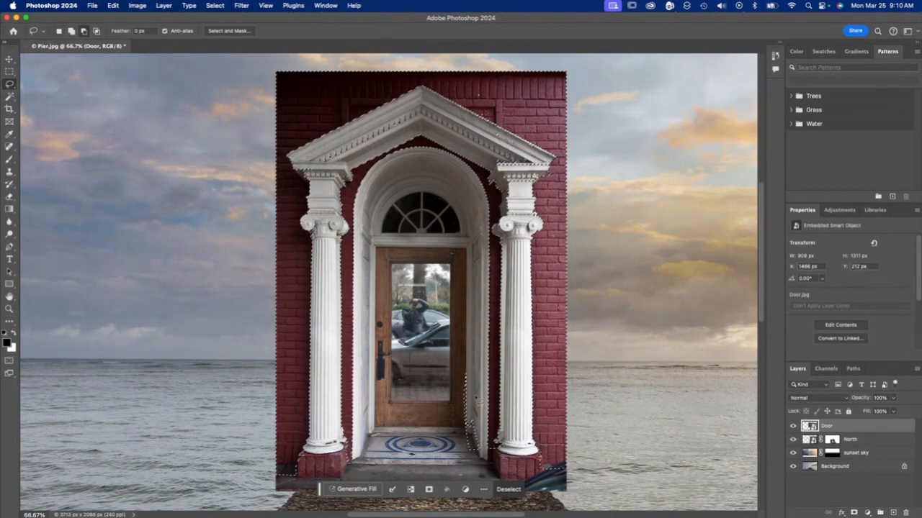
{"action": "mouse_move", "coordinate": [487, 441]}
{"action": "left_mouse_down"}
{"action": "mouse_move", "coordinate": [484, 392]}
{"action": "mouse_move", "coordinate": [455, 371]}
{"action": "mouse_move", "coordinate": [472, 447]}
{"action": "left_mouse_up"}
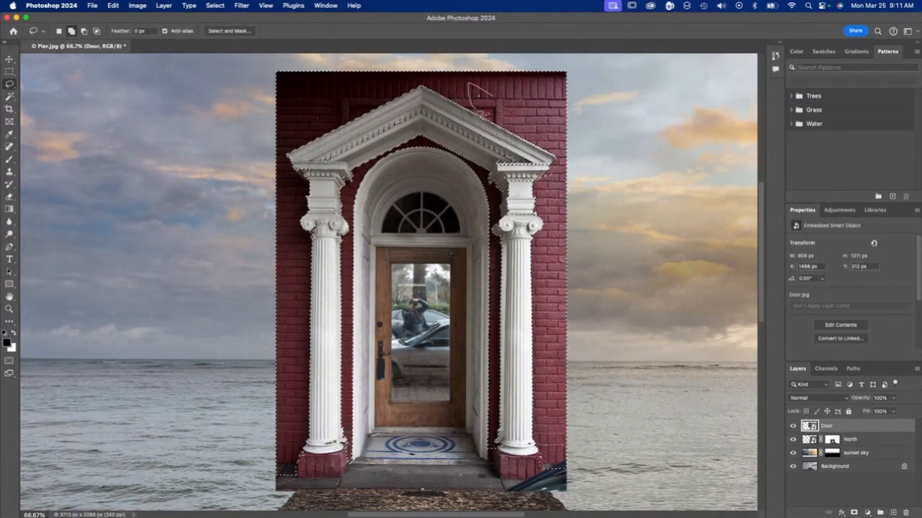
Add the missed brick patch above the pediment's right slope to the selection, and smooth the selection with a 4-pixel sample radius
{"action": "left_click_drag", "start_coordinate": [497, 101], "coordinate": [494, 95]}
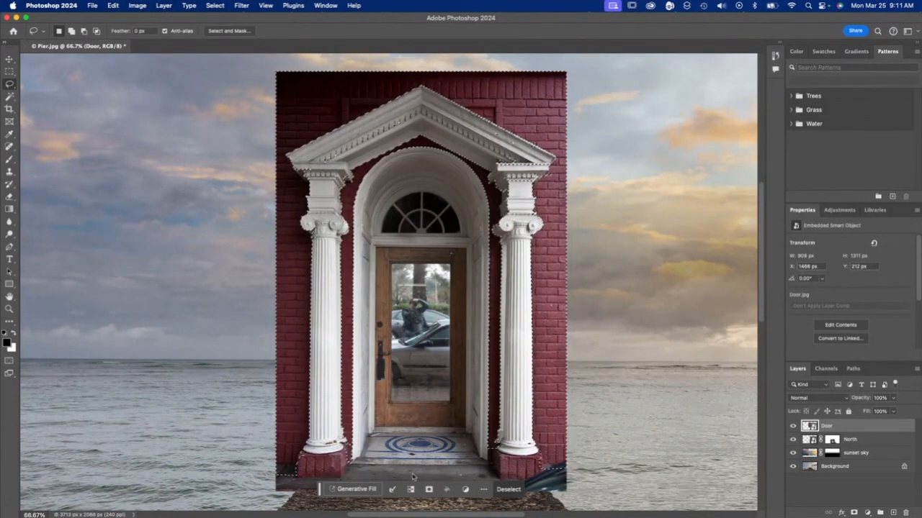
{"action": "left_click", "coordinate": [393, 489]}
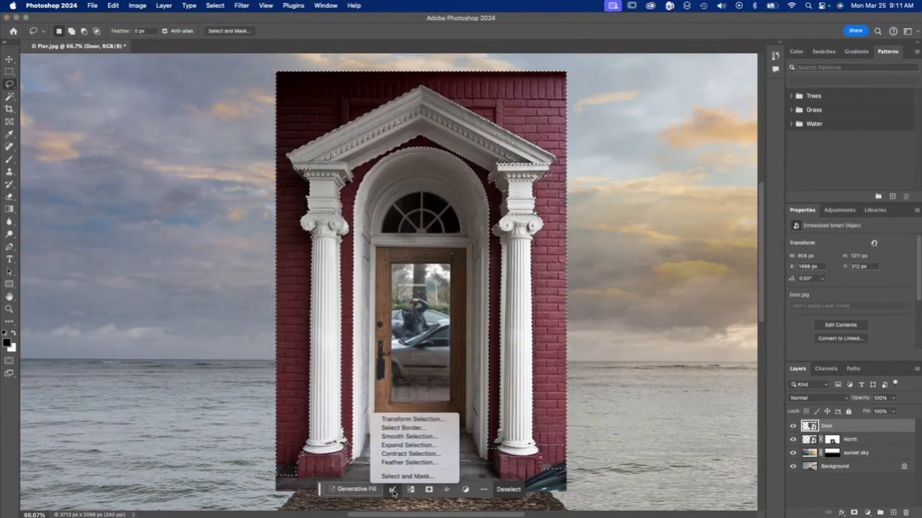
{"action": "left_click", "coordinate": [412, 437]}
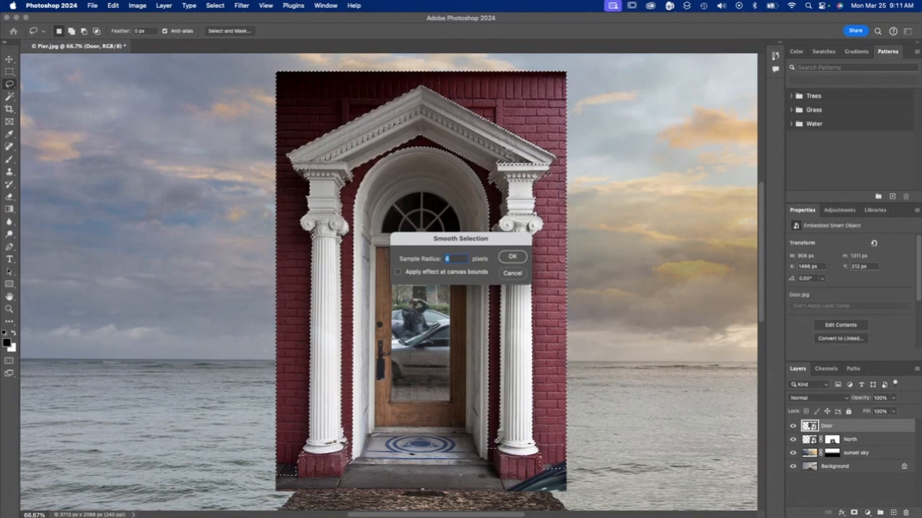
{"action": "left_click", "coordinate": [510, 257]}
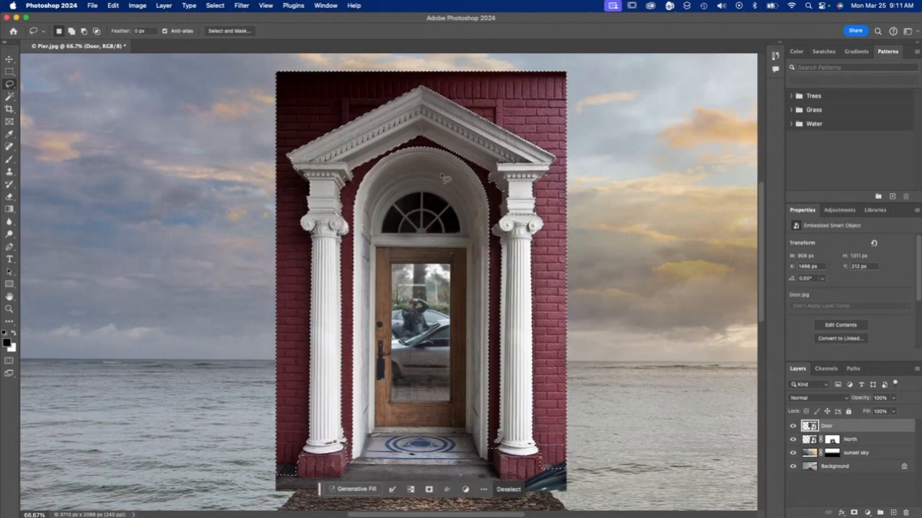
Subtract the stray patch under the pediment's right end from the selection with the Lasso tool
{"action": "key", "text": "shift"}
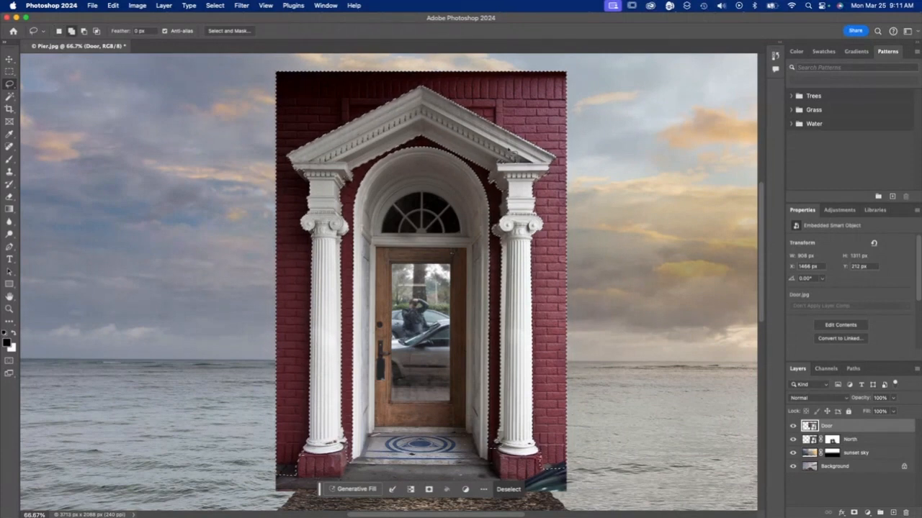
{"action": "key", "text": "alt"}
{"action": "left_click_drag", "start_coordinate": [512, 154], "coordinate": [497, 173]}
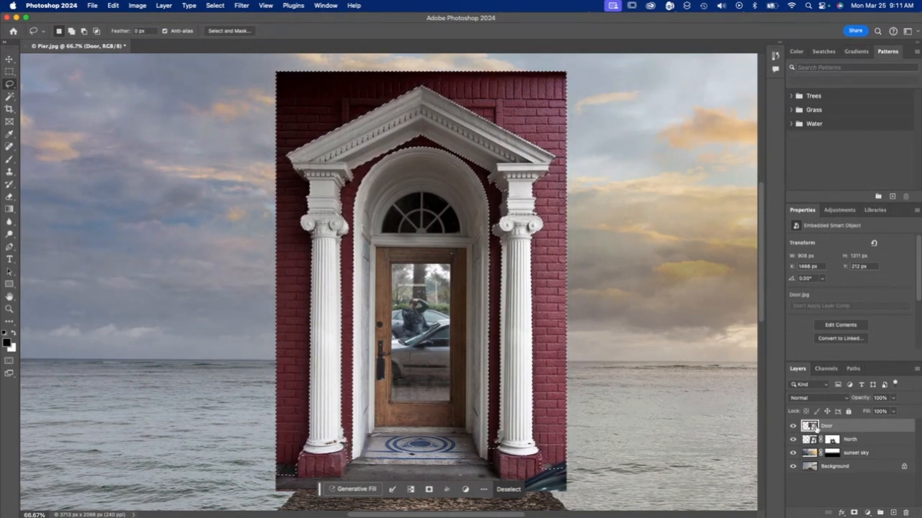
Add a layer mask to the Door layer from the selection, check it as a red overlay, and invert the mask
{"action": "left_click", "coordinate": [853, 513], "text": "alt"}
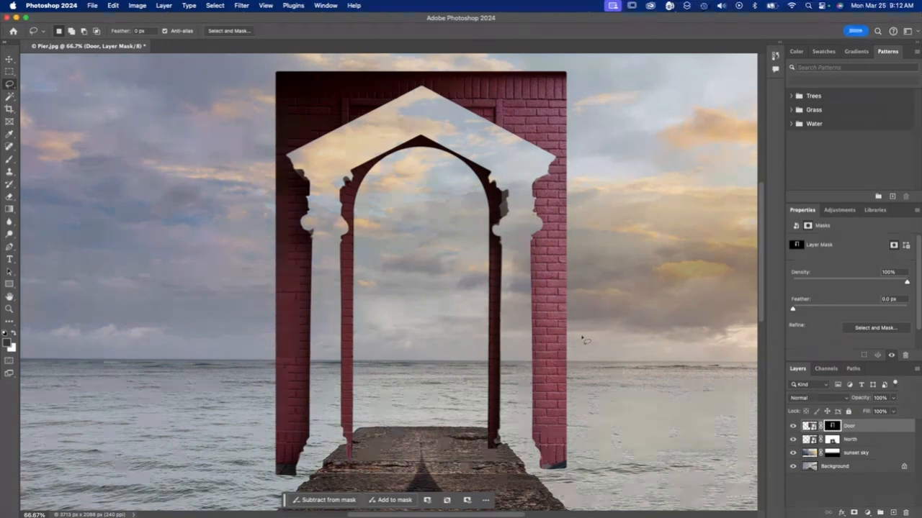
{"action": "key", "text": "backslash"}
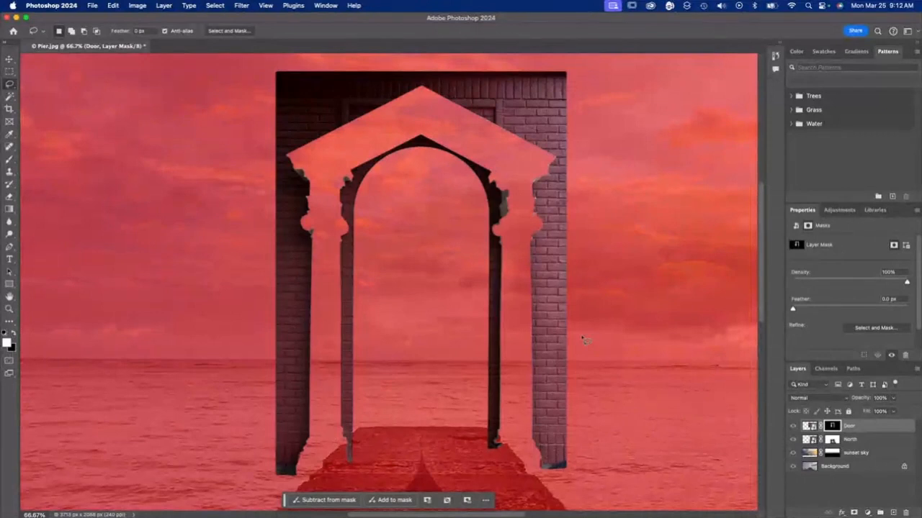
{"action": "key", "text": "backslash"}
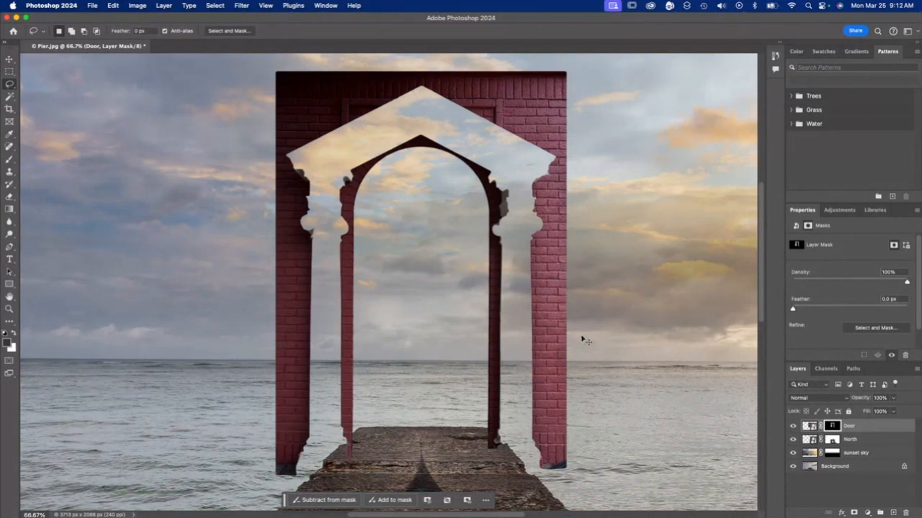
{"action": "key", "text": "super+i"}
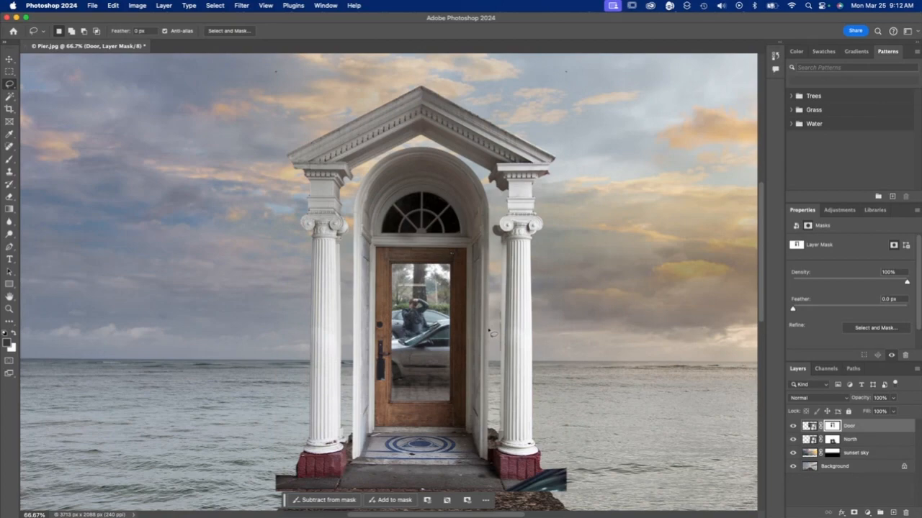
Examine the masked edges around the columns and the right column's base up close, and return to the whole image
{"action": "key", "text": "super+equal"}
{"action": "key", "text": "super+equal"}
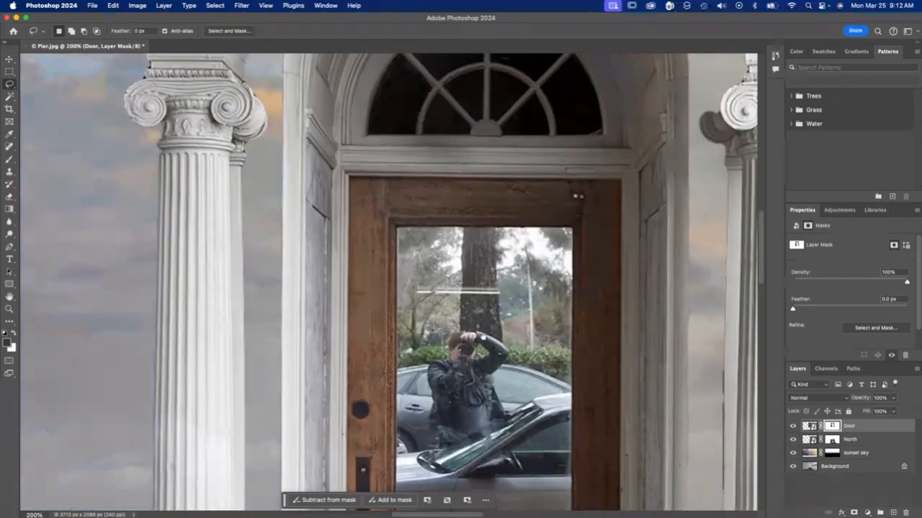
{"action": "scroll", "coordinate": [576, 196], "scroll_direction": "down", "scroll_amount": 10}
{"action": "scroll", "coordinate": [576, 196], "scroll_direction": "right", "scroll_amount": 5}
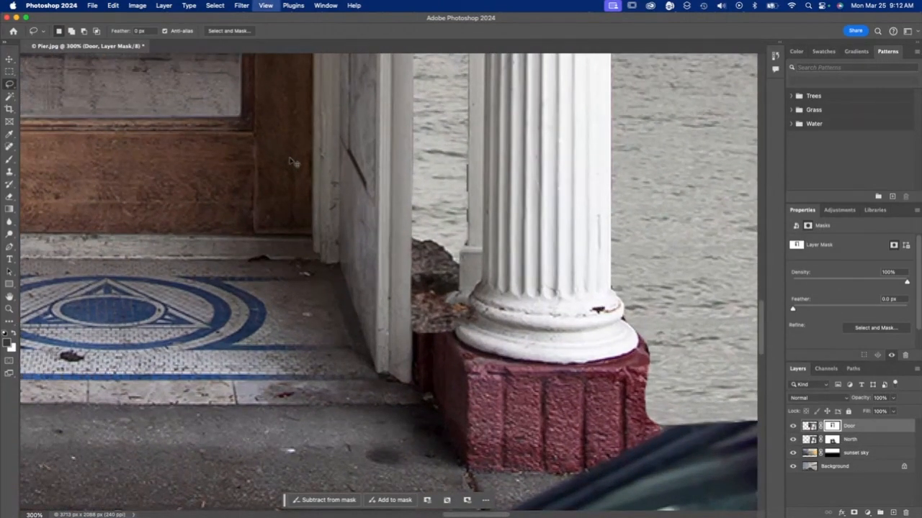
{"action": "key", "text": "super+0"}
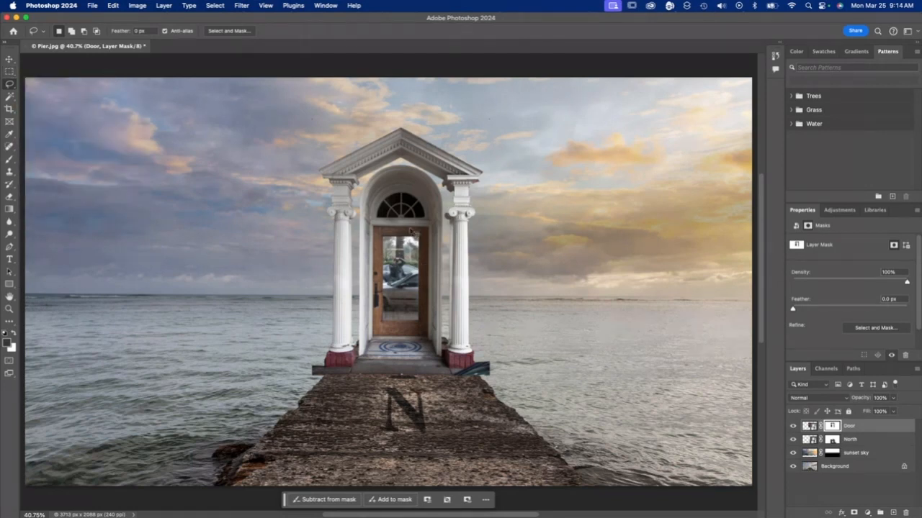
Draw a rectangular marquee around the wooden door and move its outline up over the lower part of the fanlight window
{"action": "key", "text": "super+1"}
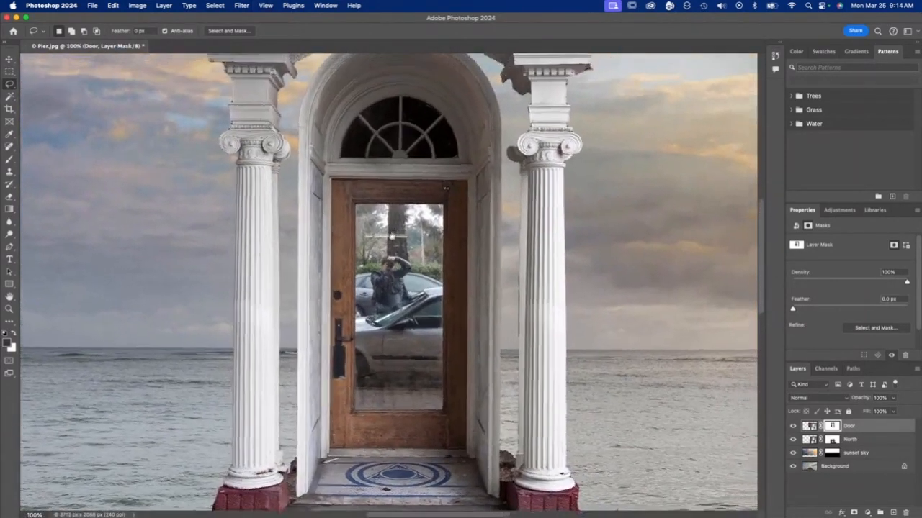
{"action": "scroll", "coordinate": [418, 192], "scroll_direction": "up", "scroll_amount": 3}
{"action": "scroll", "coordinate": [418, 192], "scroll_direction": "right", "scroll_amount": 2}
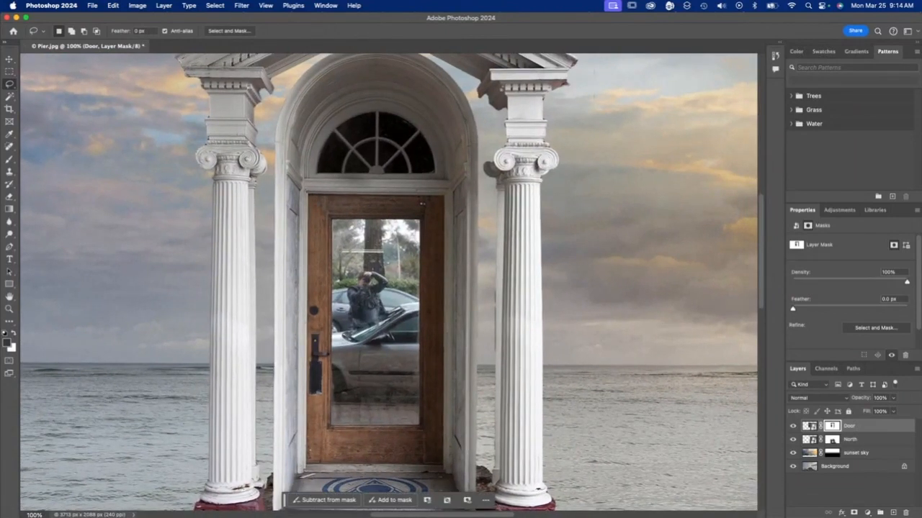
{"action": "left_click", "coordinate": [9, 71]}
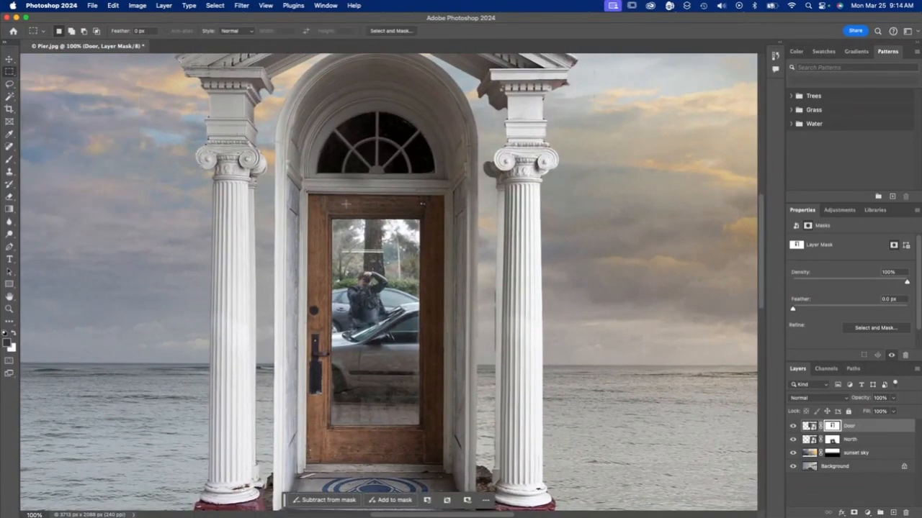
{"action": "left_click_drag", "start_coordinate": [302, 188], "coordinate": [446, 469]}
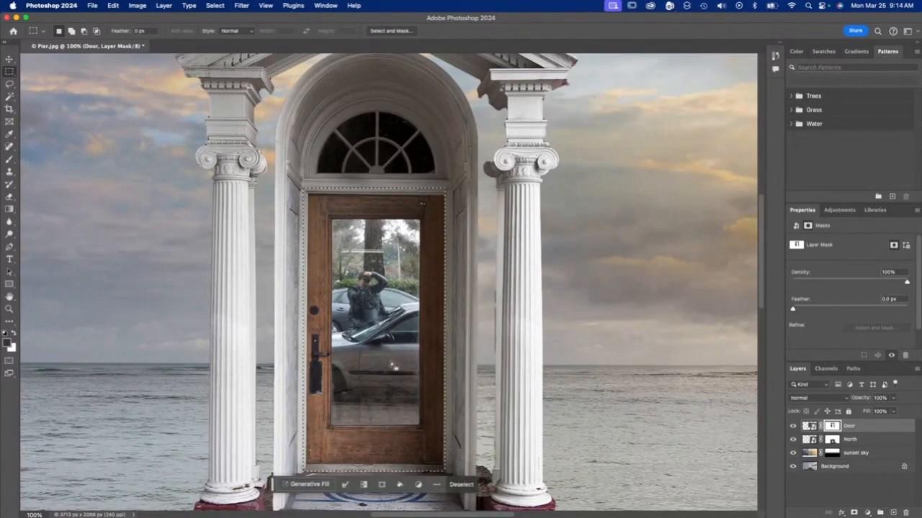
{"action": "left_click_drag", "start_coordinate": [407, 343], "coordinate": [403, 317]}
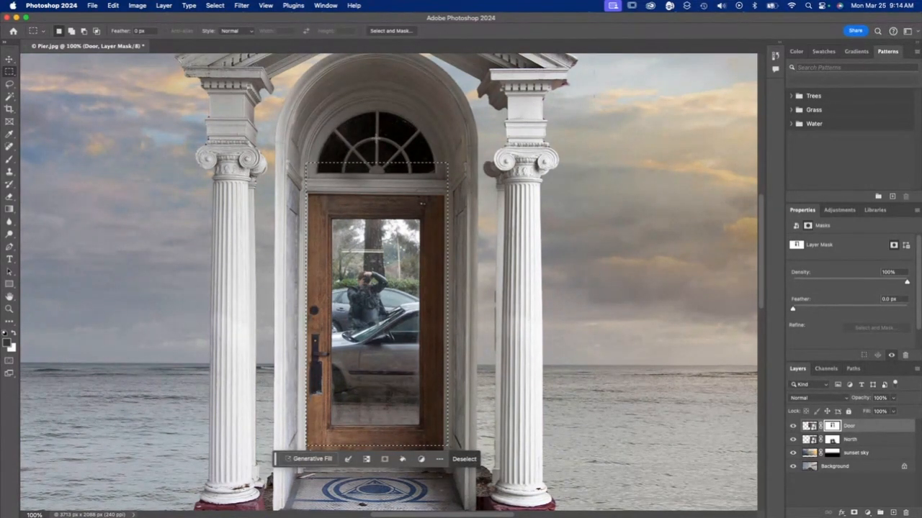
Try to add an elliptical marquee over the arched fanlight to the rectangular door selection
{"action": "right_click", "coordinate": [10, 72]}
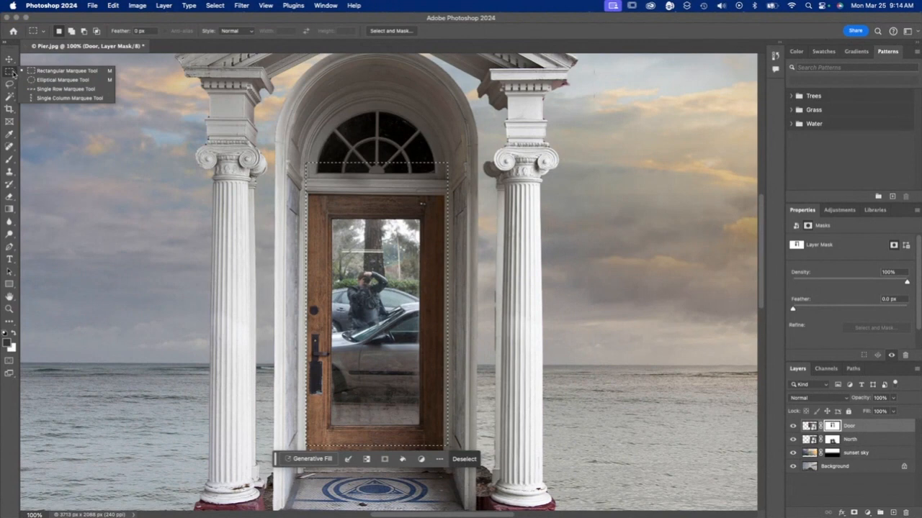
{"action": "left_click", "coordinate": [41, 80]}
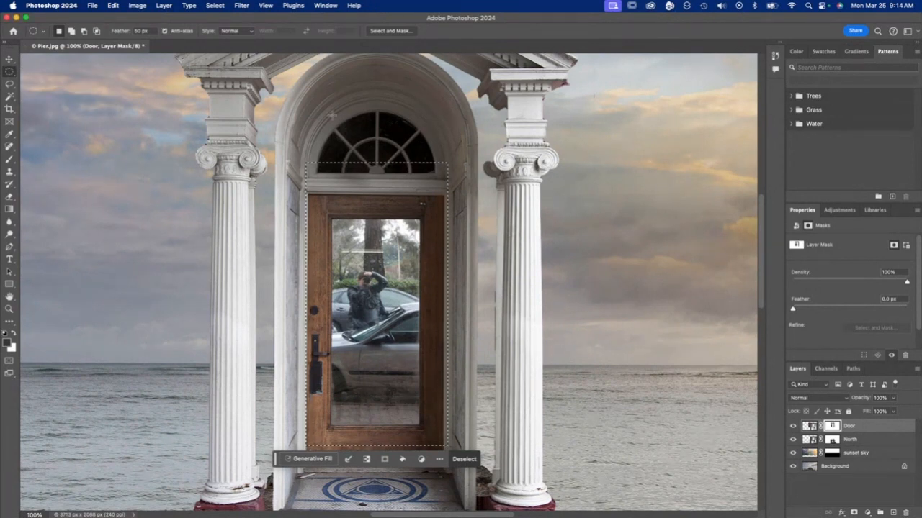
{"action": "key", "text": "shift"}
{"action": "left_click_drag", "start_coordinate": [320, 110], "coordinate": [444, 209]}
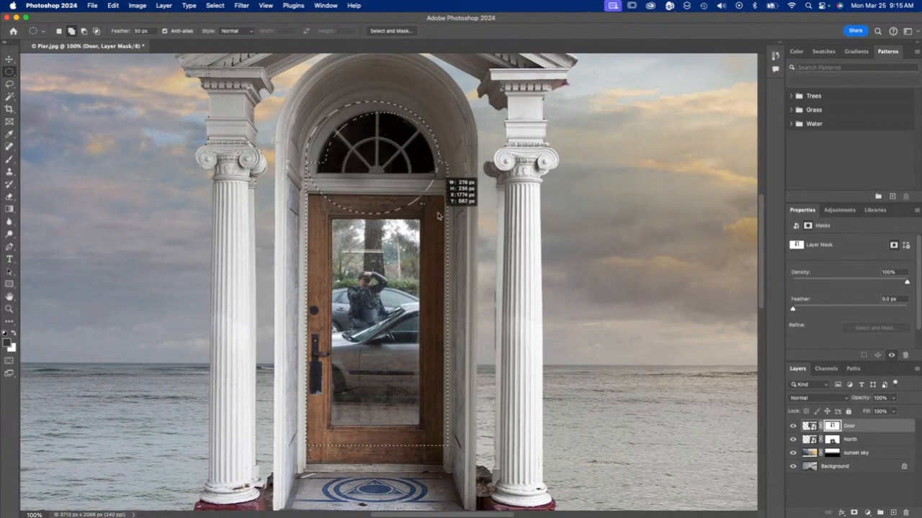
{"action": "left_click_drag", "start_coordinate": [437, 214], "coordinate": [460, 238]}
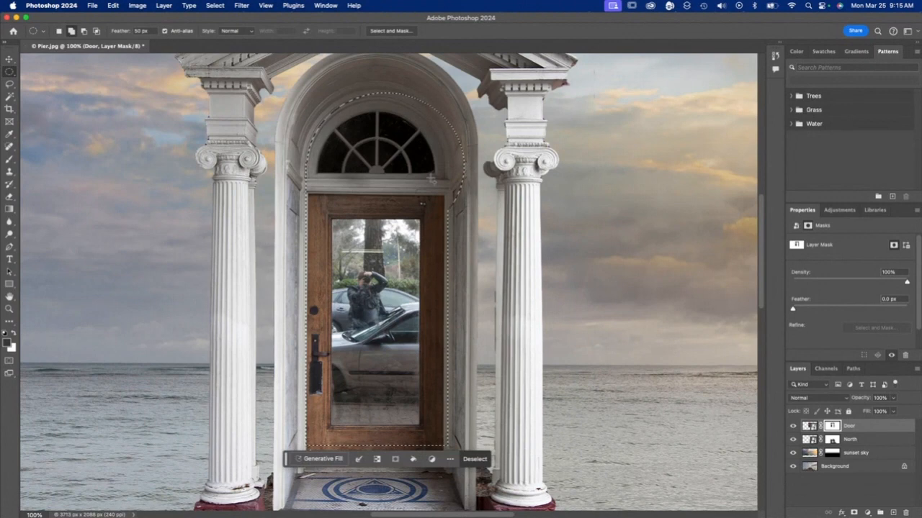
{"action": "key", "text": "super+z"}
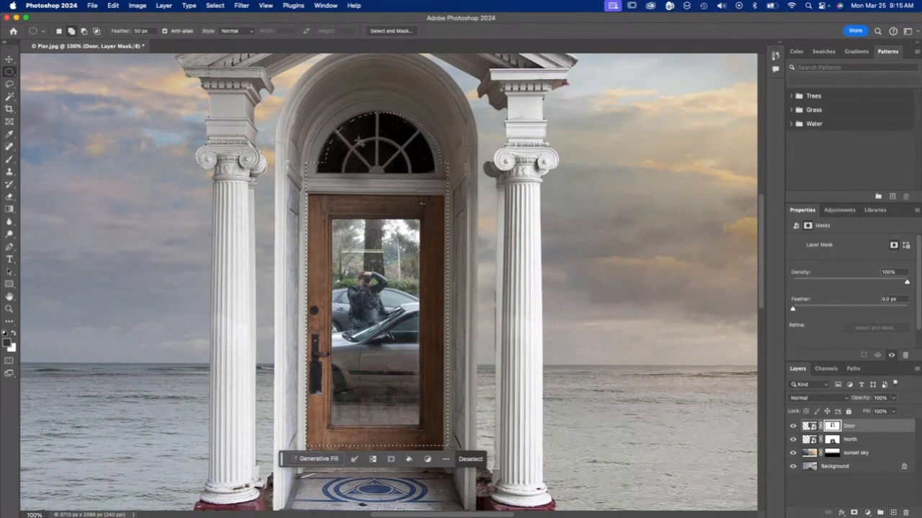
{"action": "key", "text": "super+z"}
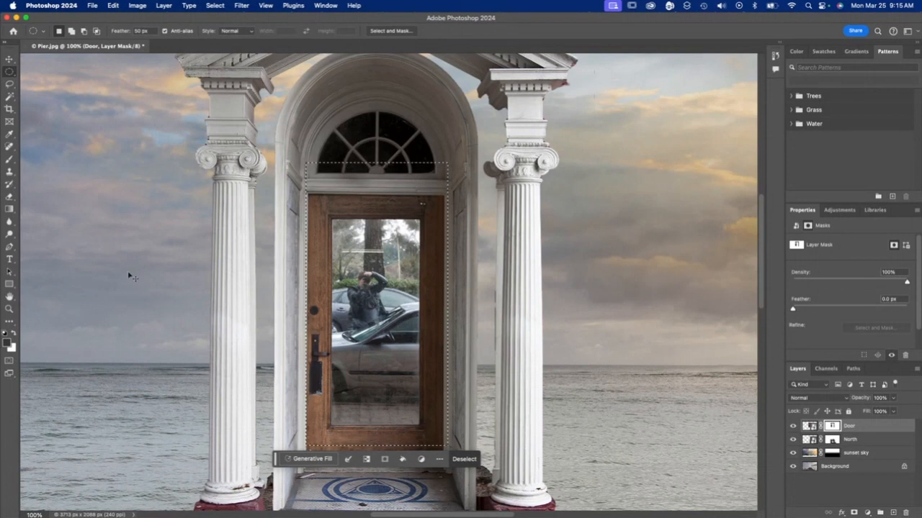
Show the rulers and place a vertical guide along the door's left edge and a horizontal guide just above the fanlight
{"action": "key", "text": "super+r"}
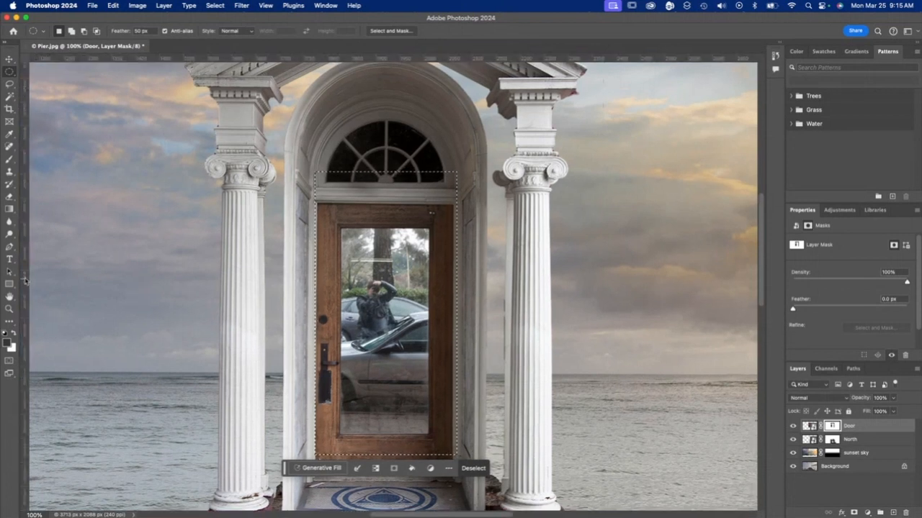
{"action": "left_click_drag", "start_coordinate": [25, 280], "coordinate": [316, 317]}
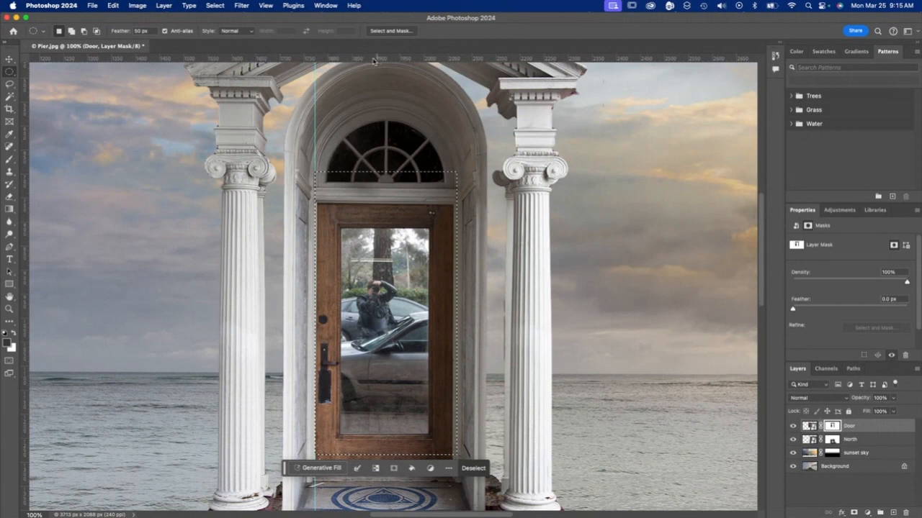
{"action": "left_click_drag", "start_coordinate": [376, 57], "coordinate": [364, 104]}
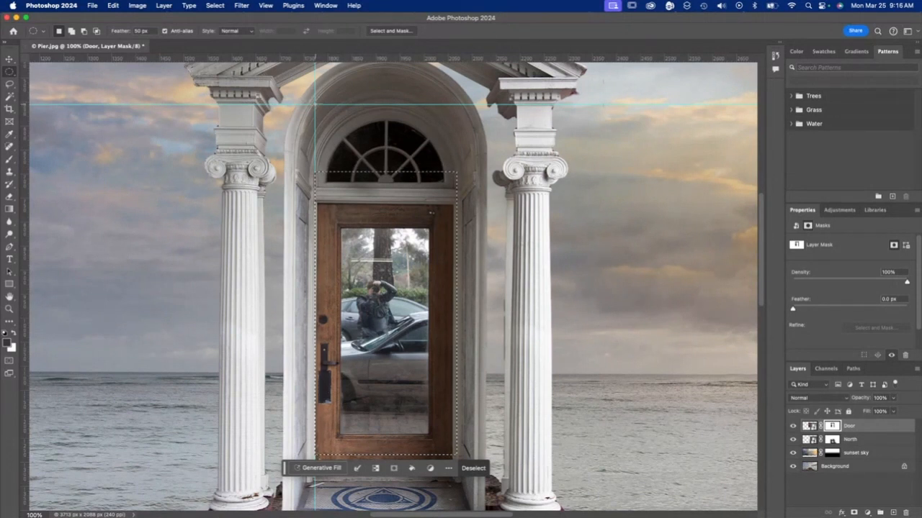
Add an ellipse over the fanlight to the door selection, starting at the guides' intersection, and try expanding the selection by 10 pixels
{"action": "key", "text": "shift"}
{"action": "left_click_drag", "start_coordinate": [315, 105], "coordinate": [457, 229]}
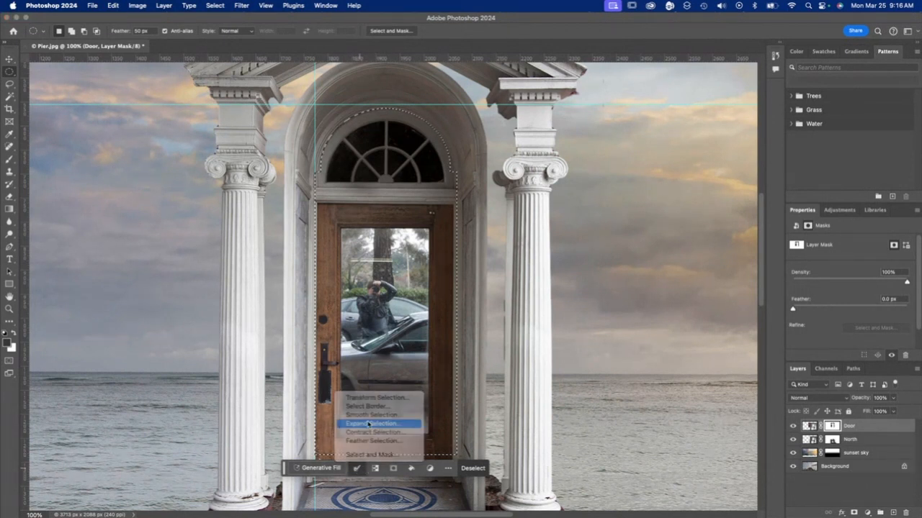
{"action": "left_click", "coordinate": [369, 424]}
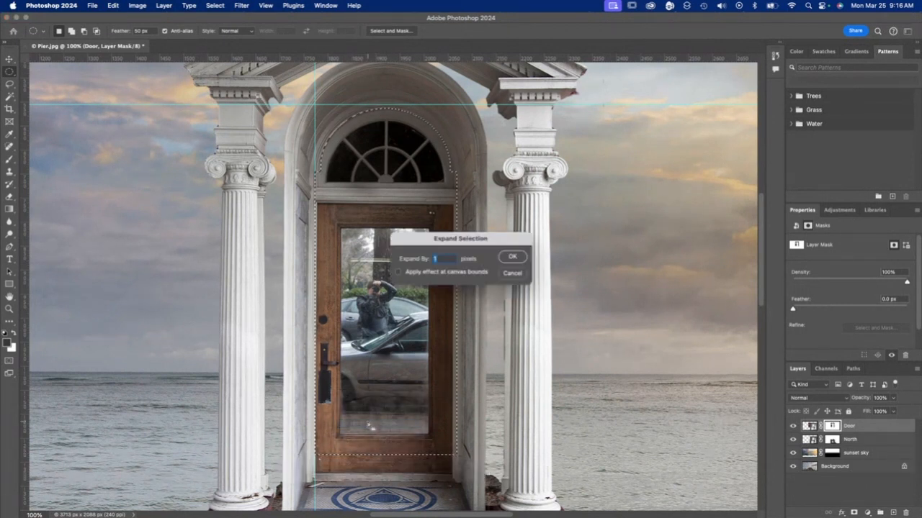
{"action": "type", "text": "10"}
{"action": "key", "text": "Return"}
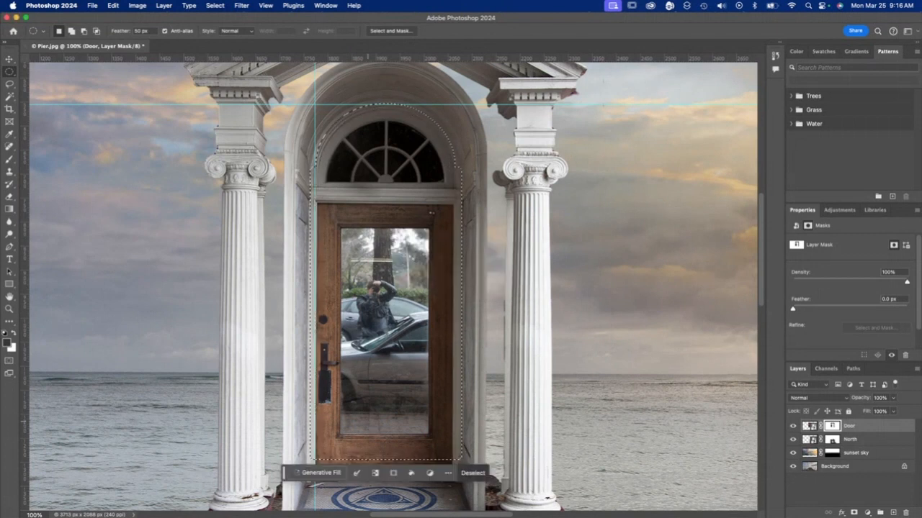
{"action": "key", "text": "shift+BackSpace"}
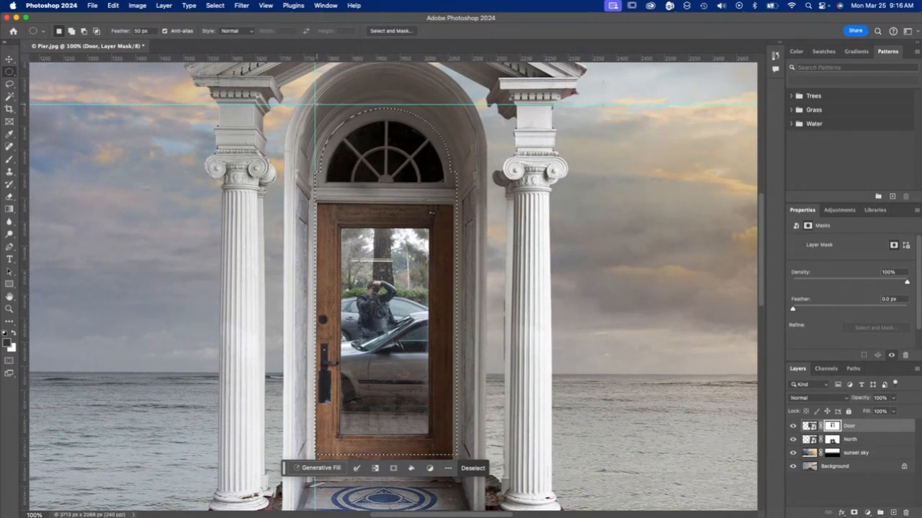
Add another elliptical marquee from the guides' intersection to round off the top of the door selection
{"action": "key", "text": "shift"}
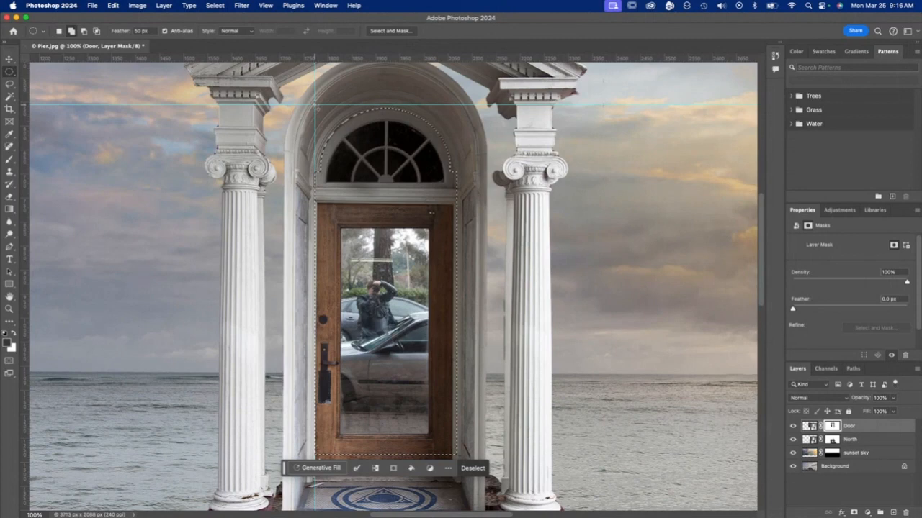
{"action": "left_click_drag", "start_coordinate": [315, 106], "coordinate": [319, 110]}
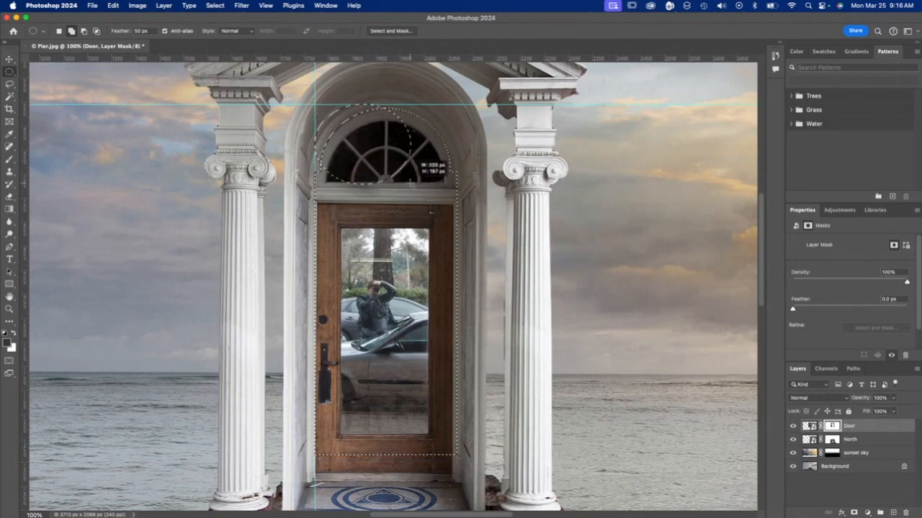
{"action": "left_click_drag", "start_coordinate": [437, 214], "coordinate": [432, 213]}
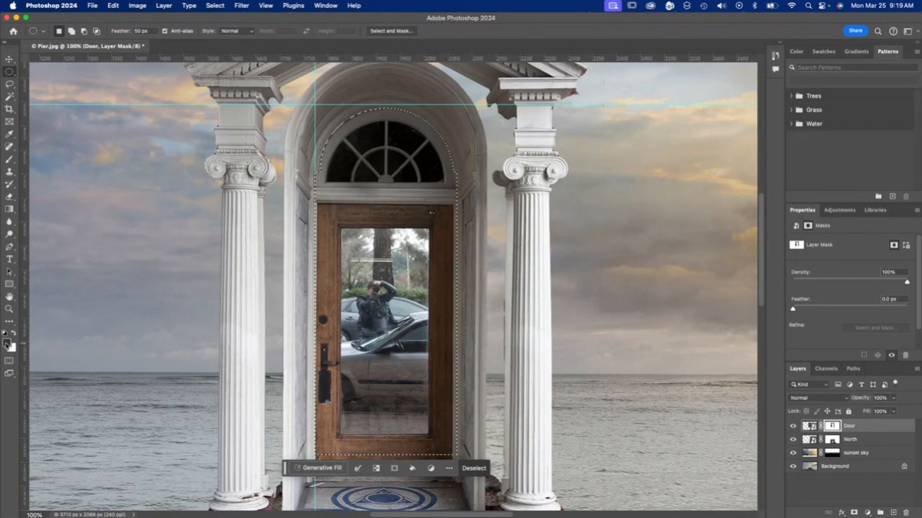
Fill the arched doorway selection on the Door layer's mask and touch up the mask with the Brush tool
{"action": "left_click", "coordinate": [113, 6]}
{"action": "left_click", "coordinate": [126, 152]}
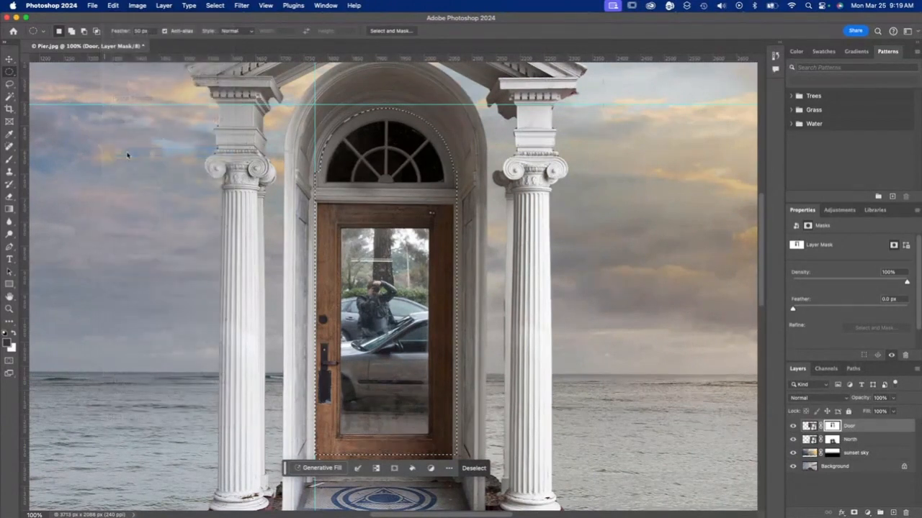
{"action": "key", "text": "Return"}
{"action": "key", "text": "b"}
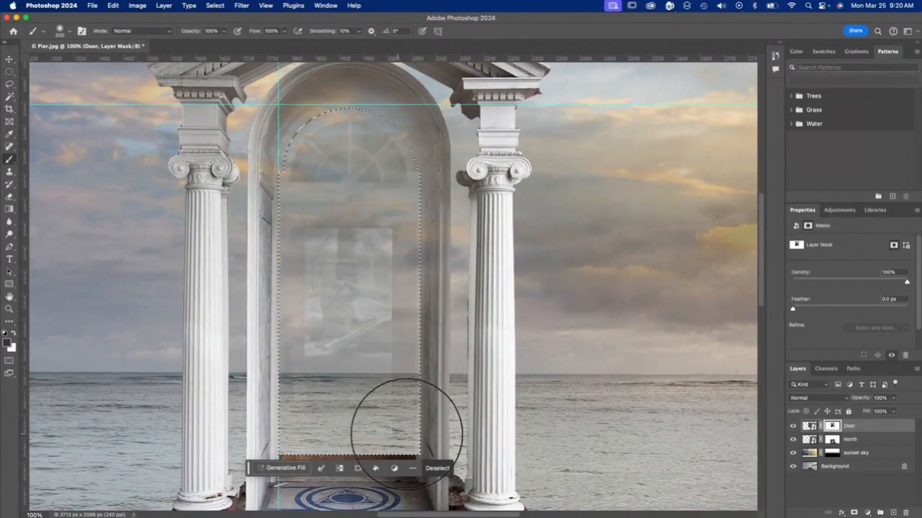
{"action": "right_click", "coordinate": [417, 279]}
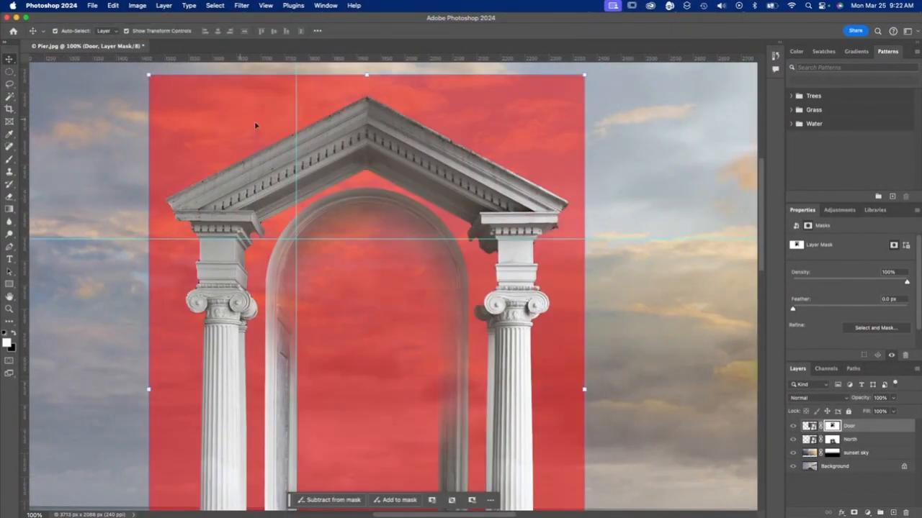
{"action": "left_click_drag", "start_coordinate": [298, 266], "coordinate": [374, 205]}
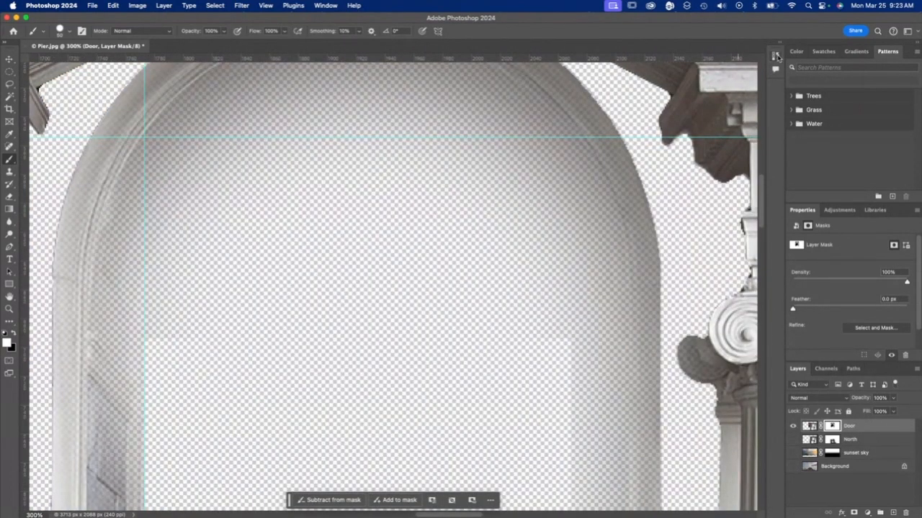
Revert the document to the Elliptical Marquee history state before the mask fill and enlarge the history list
{"action": "left_click", "coordinate": [775, 56]}
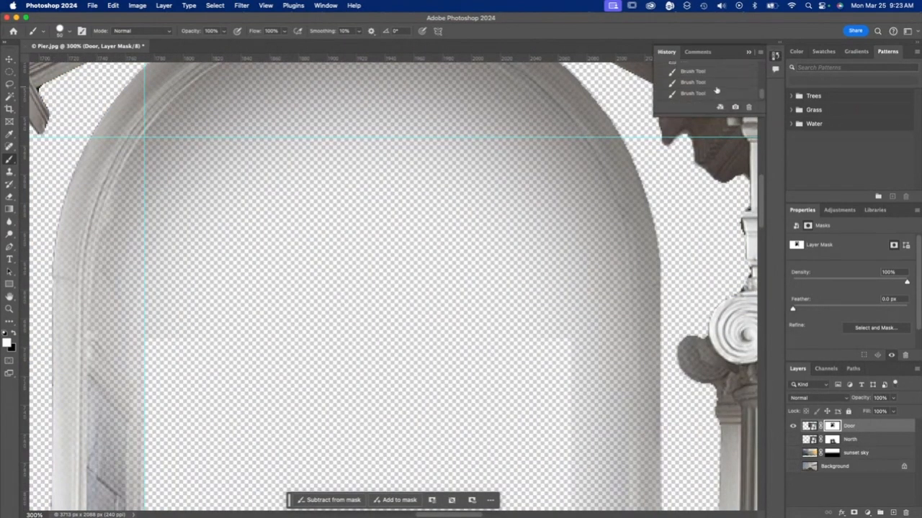
{"action": "scroll", "coordinate": [716, 91], "scroll_direction": "up", "scroll_amount": 5}
{"action": "scroll", "coordinate": [717, 91], "scroll_direction": "down", "scroll_amount": 2}
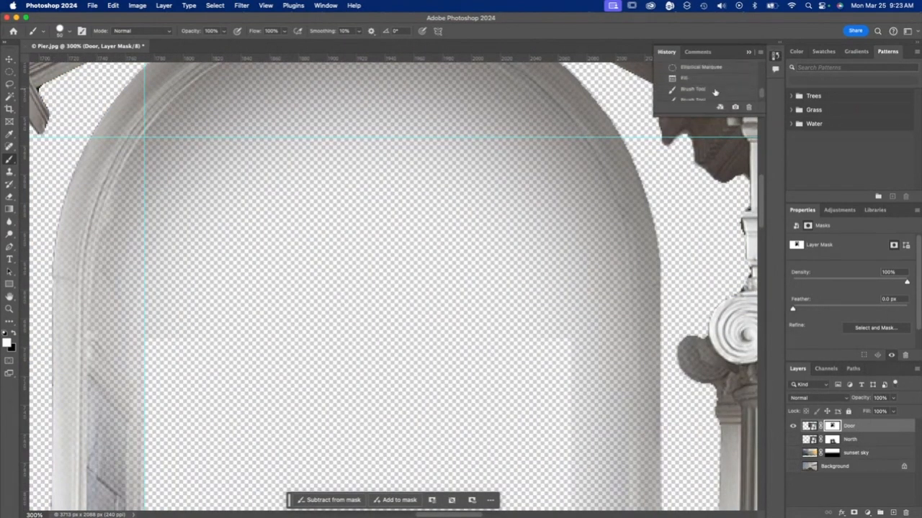
{"action": "left_click", "coordinate": [700, 67]}
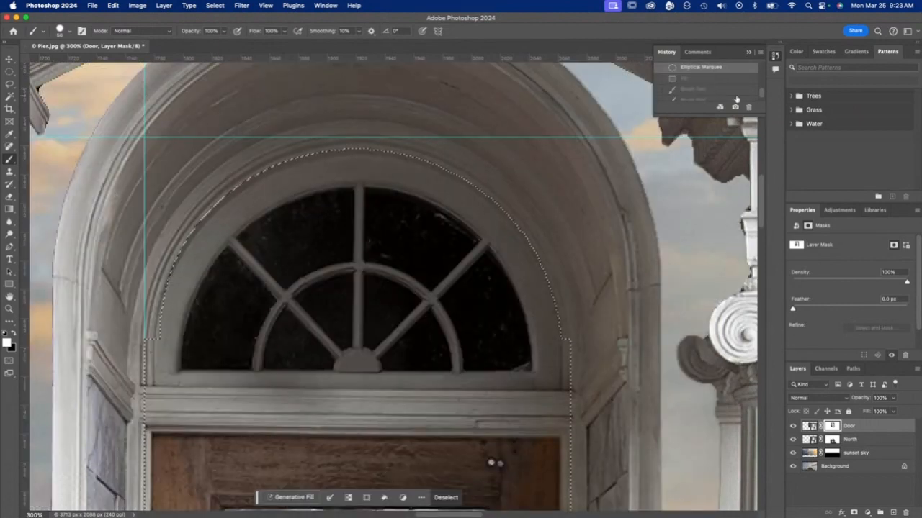
{"action": "left_click_drag", "start_coordinate": [763, 117], "coordinate": [764, 288]}
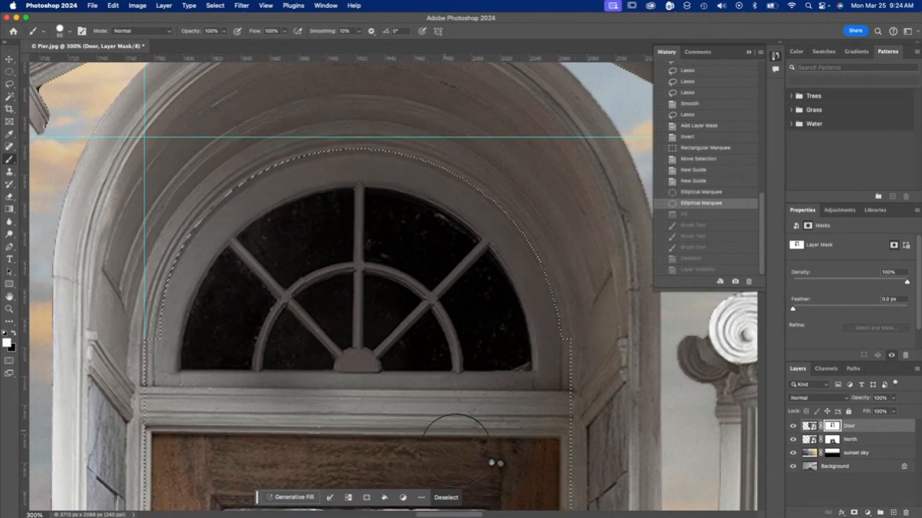
Smooth the corners of the combined arch and door selection
{"action": "left_click", "coordinate": [329, 497]}
{"action": "left_click", "coordinate": [361, 445]}
{"action": "left_click", "coordinate": [511, 255]}
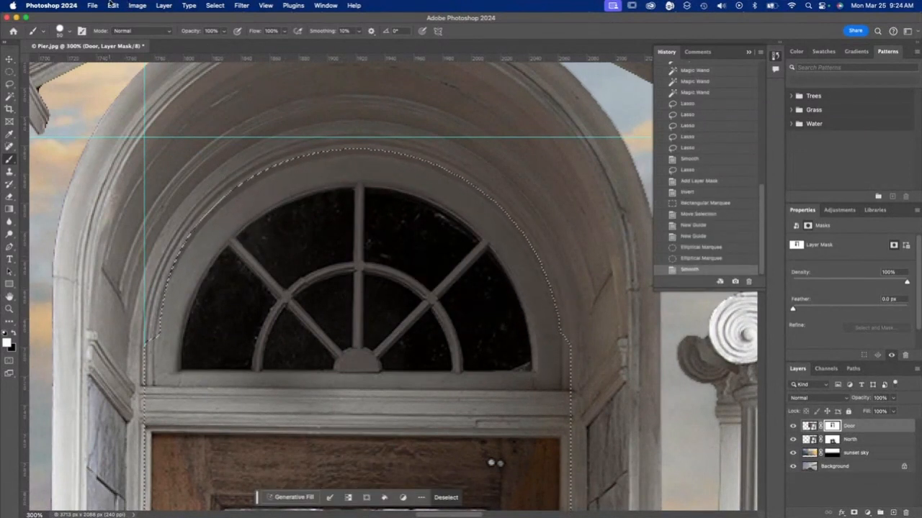
Try to fill the smoothed doorway selection on the Door layer's mask, and undo the changes
{"action": "left_click", "coordinate": [113, 6]}
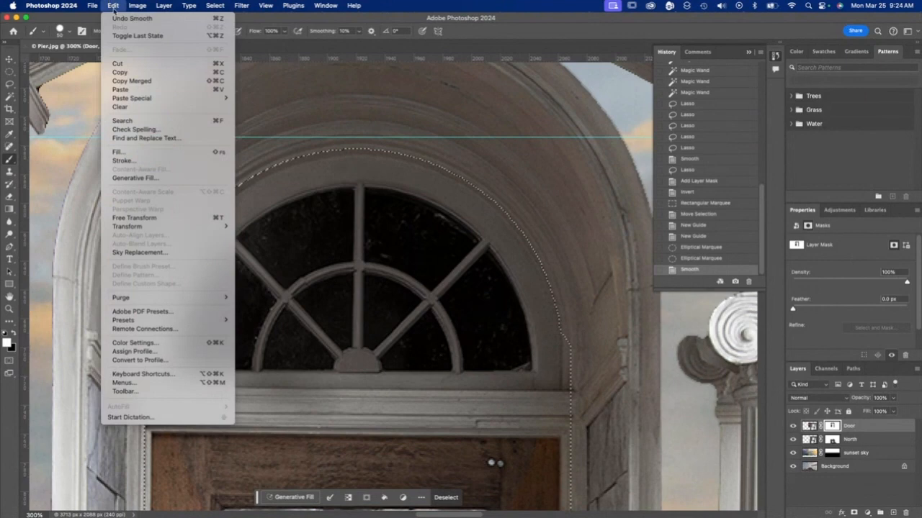
{"action": "left_click", "coordinate": [117, 152]}
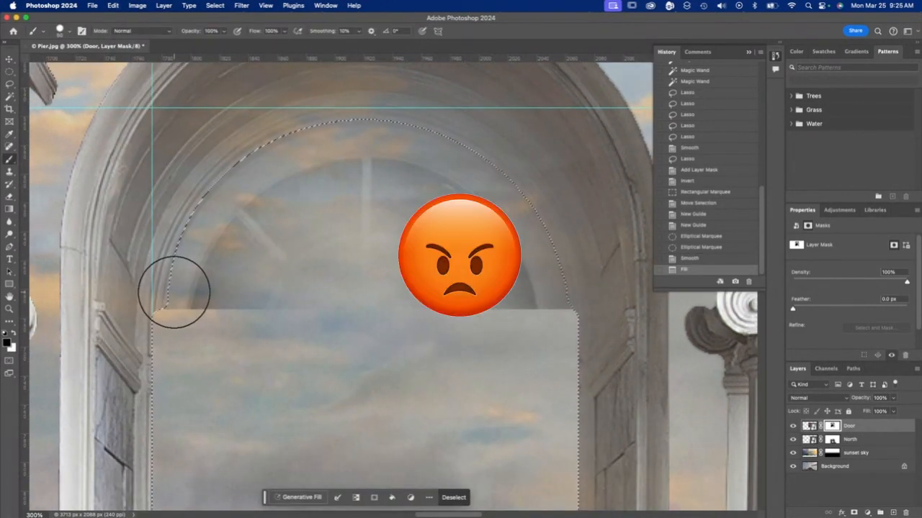
{"action": "right_click", "coordinate": [423, 277]}
{"action": "key", "text": "Escape"}
{"action": "key", "text": "ctrl+z"}
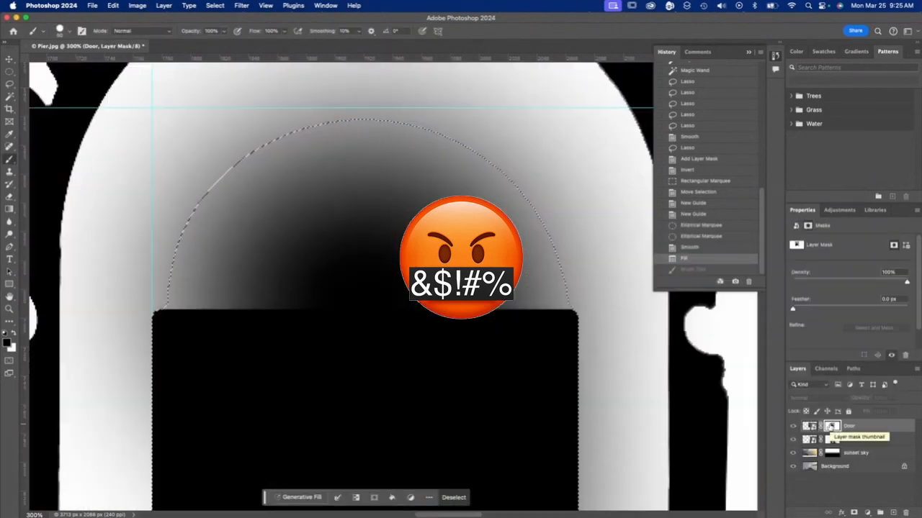
{"action": "key", "text": "ctrl+z"}
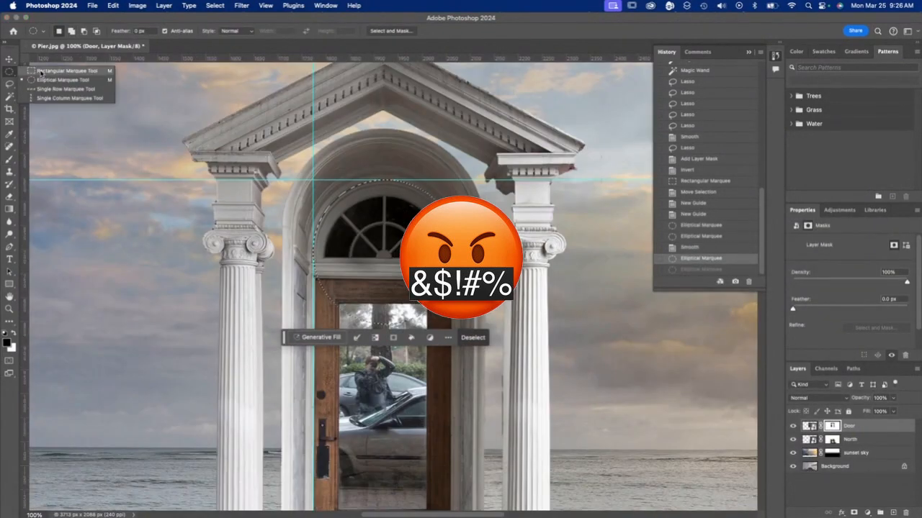
Add unfeathered rectangular marquees over the wooden door to the elliptical selection, extending it from the arch down to the threshold
{"action": "key", "text": "shift+m"}
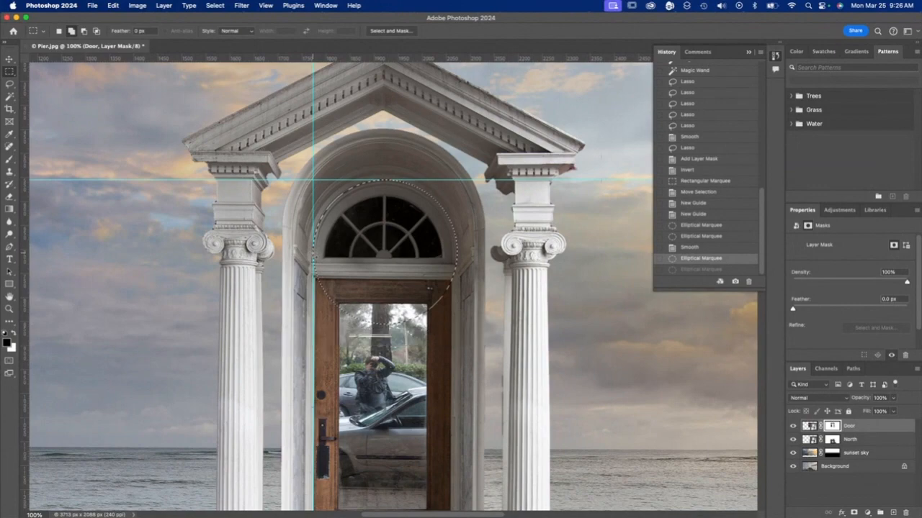
{"action": "left_click_drag", "start_coordinate": [313, 254], "coordinate": [451, 162]}
{"action": "scroll", "coordinate": [451, 162], "scroll_direction": "up", "scroll_amount": 10}
{"action": "left_click_drag", "start_coordinate": [400, 249], "coordinate": [453, 160]}
{"action": "scroll", "coordinate": [453, 160], "scroll_direction": "up", "scroll_amount": 15}
{"action": "scroll", "coordinate": [453, 160], "scroll_direction": "down", "scroll_amount": 10}
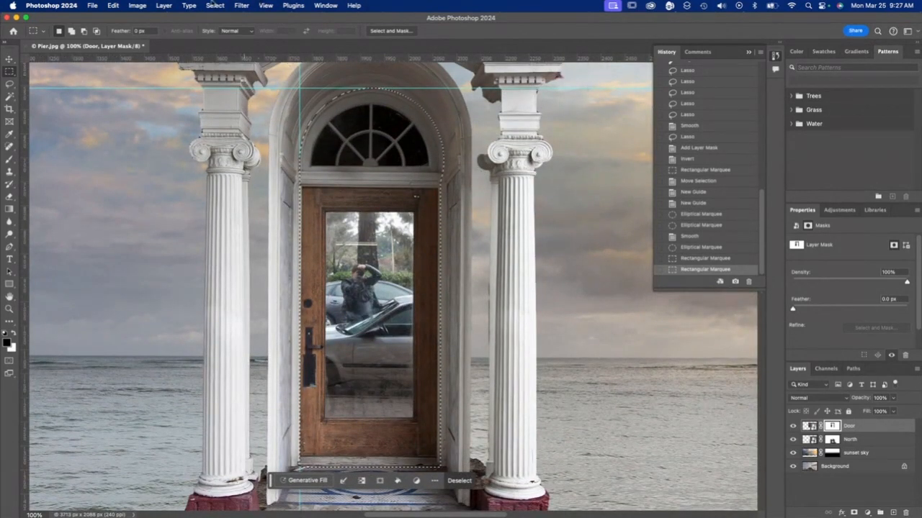
Fill the arched doorway selection on the Door layer's mask with black in Normal mode at 100% opacity
{"action": "left_click", "coordinate": [105, 5]}
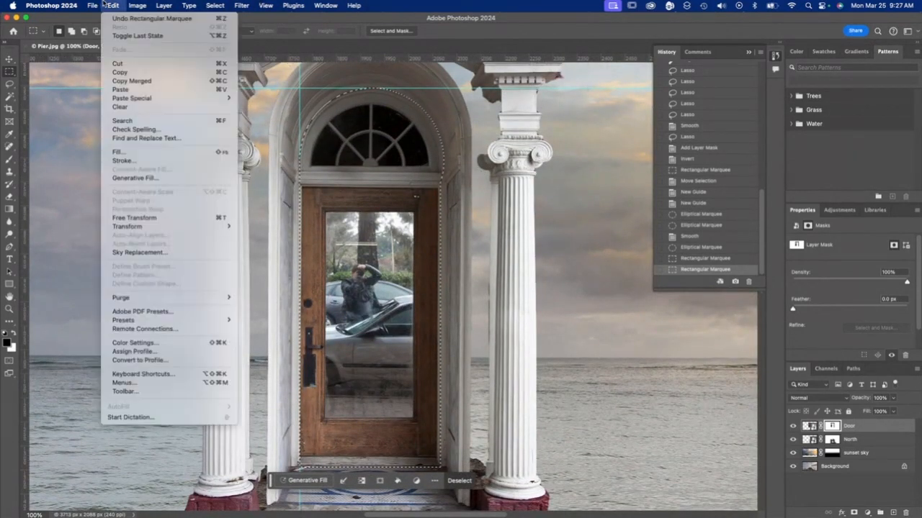
{"action": "left_click", "coordinate": [149, 152]}
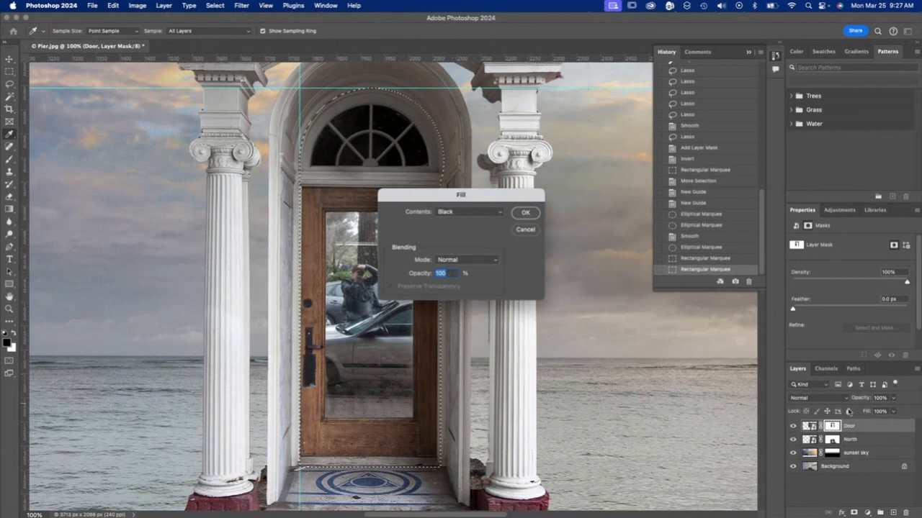
{"action": "left_click", "coordinate": [525, 213]}
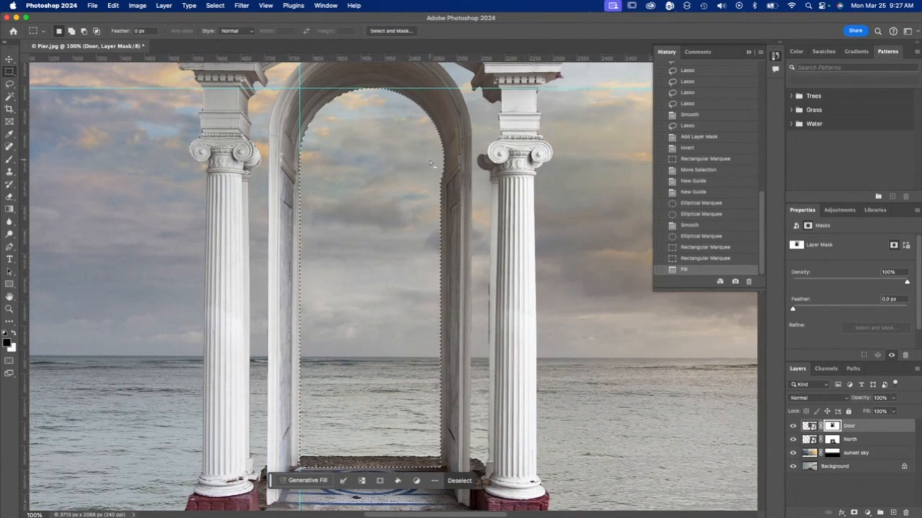
{"action": "scroll", "coordinate": [430, 161], "scroll_direction": "up", "scroll_amount": 3}
{"action": "scroll", "coordinate": [213, 226], "scroll_direction": "right", "scroll_amount": 3}
{"action": "scroll", "coordinate": [213, 227], "scroll_direction": "up", "scroll_amount": 3}
{"action": "scroll", "coordinate": [213, 226], "scroll_direction": "right", "scroll_amount": 2}
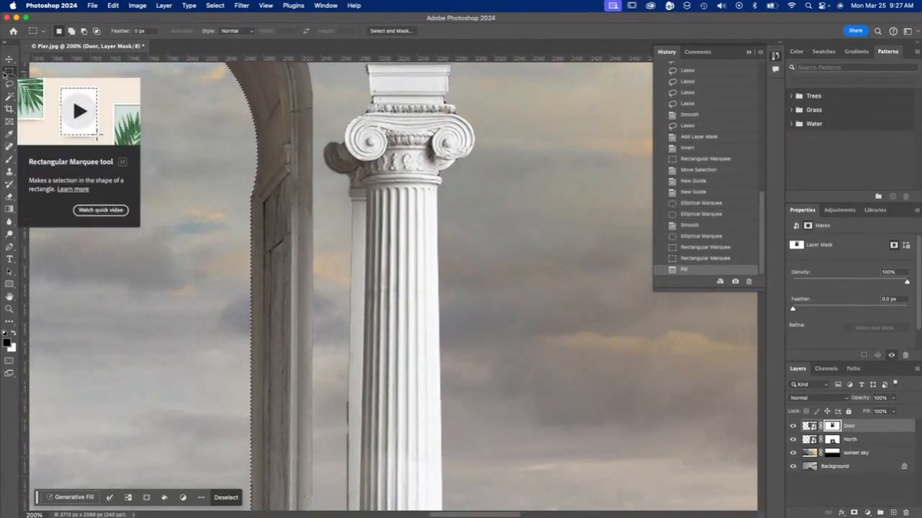
Add rectangular marquees along the doorway's right inner edge to the existing selection, reaching down to the threshold
{"action": "key", "text": "shift"}
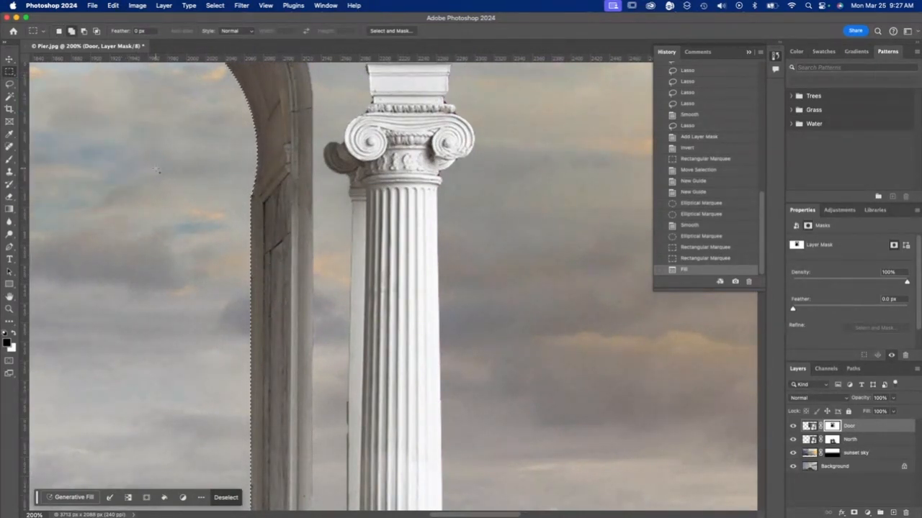
{"action": "left_click_drag", "start_coordinate": [156, 170], "coordinate": [253, 350]}
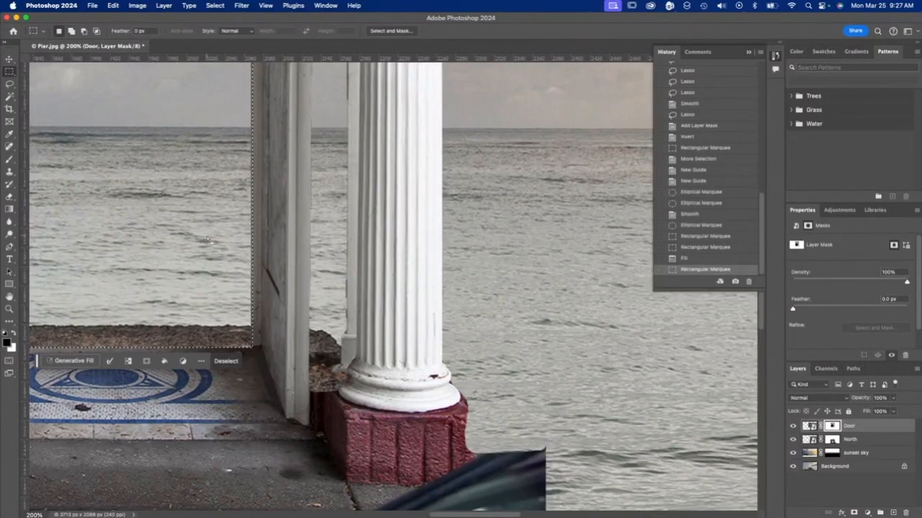
{"action": "scroll", "coordinate": [221, 286], "scroll_direction": "up", "scroll_amount": 10}
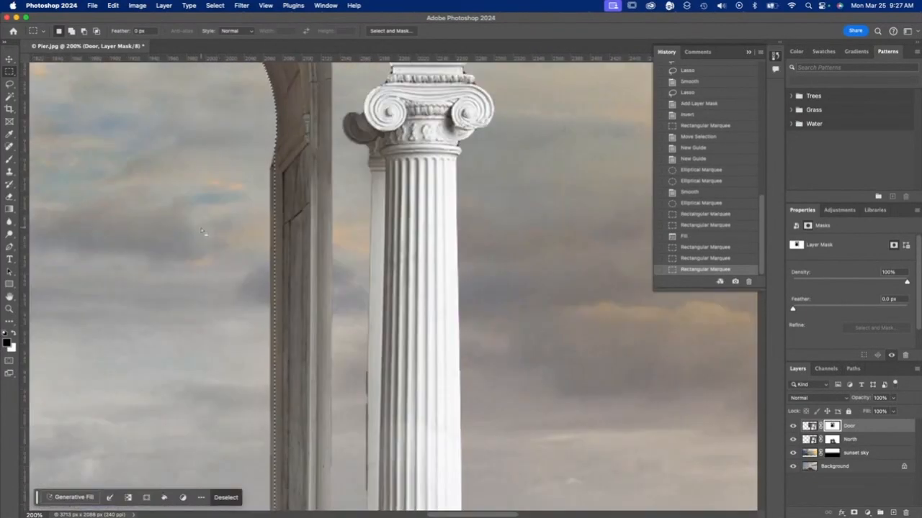
Brush black on the Door layer's mask along the selection's right edge and threshold, and clear the selection
{"action": "key", "text": "b"}
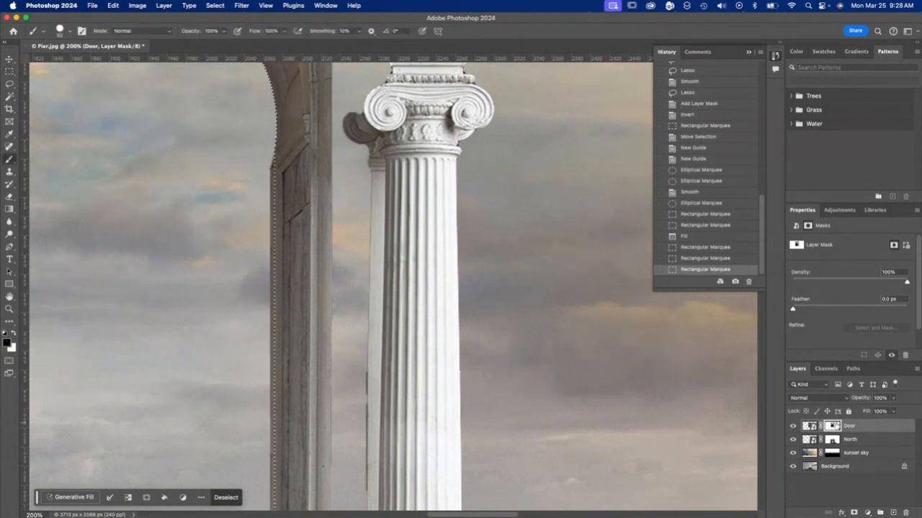
{"action": "mouse_move", "coordinate": [269, 134]}
{"action": "left_mouse_down"}
{"action": "mouse_move", "coordinate": [285, 311]}
{"action": "mouse_move", "coordinate": [251, 447]}
{"action": "left_mouse_up"}
{"action": "scroll", "coordinate": [250, 447], "scroll_direction": "down", "scroll_amount": 5}
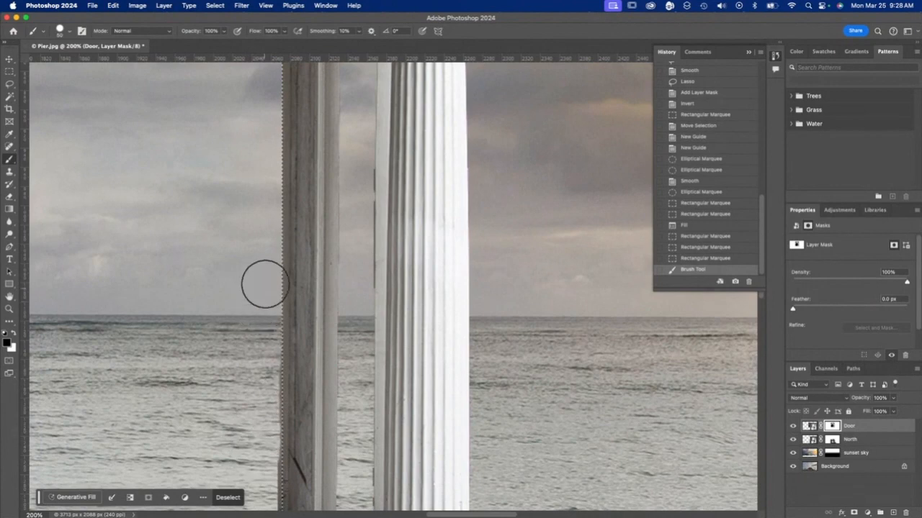
{"action": "left_click_drag", "start_coordinate": [265, 281], "coordinate": [270, 418]}
{"action": "scroll", "coordinate": [269, 418], "scroll_direction": "down", "scroll_amount": 5}
{"action": "left_click_drag", "start_coordinate": [302, 261], "coordinate": [29, 270]}
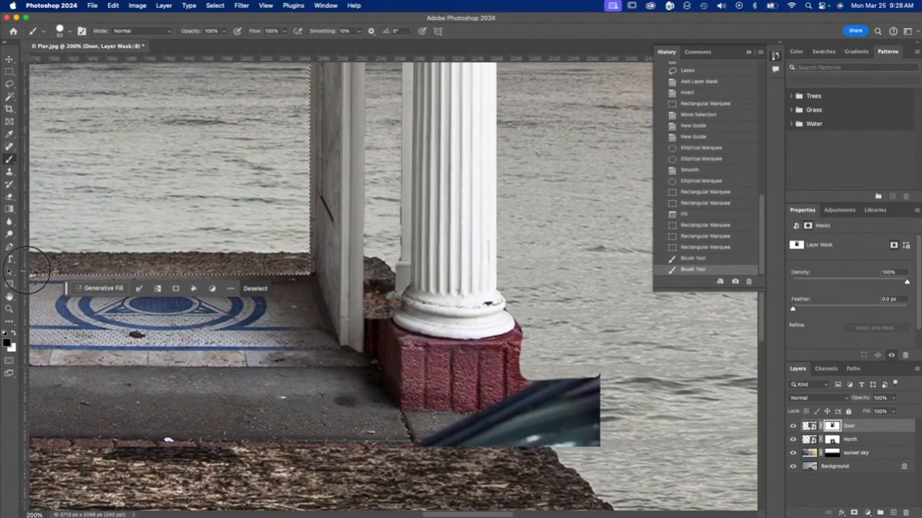
{"action": "key", "text": "ctrl+d"}
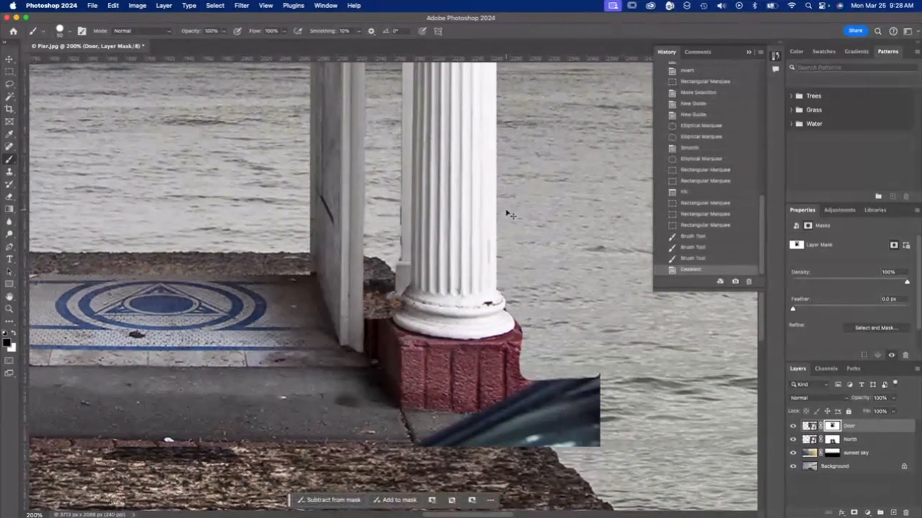
Hide the guides and move the Door layer upward so the doorway stands at the far end of the pier
{"action": "key", "text": "super+0"}
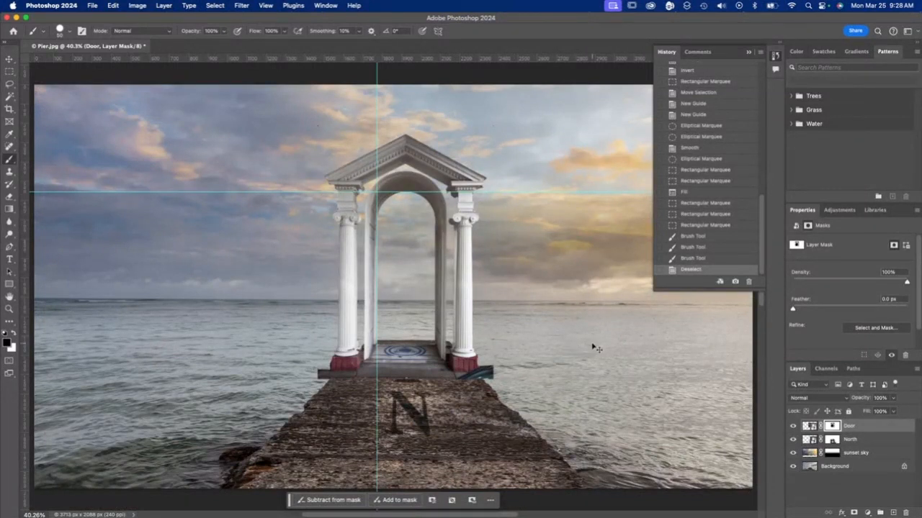
{"action": "key", "text": "super+semicolon"}
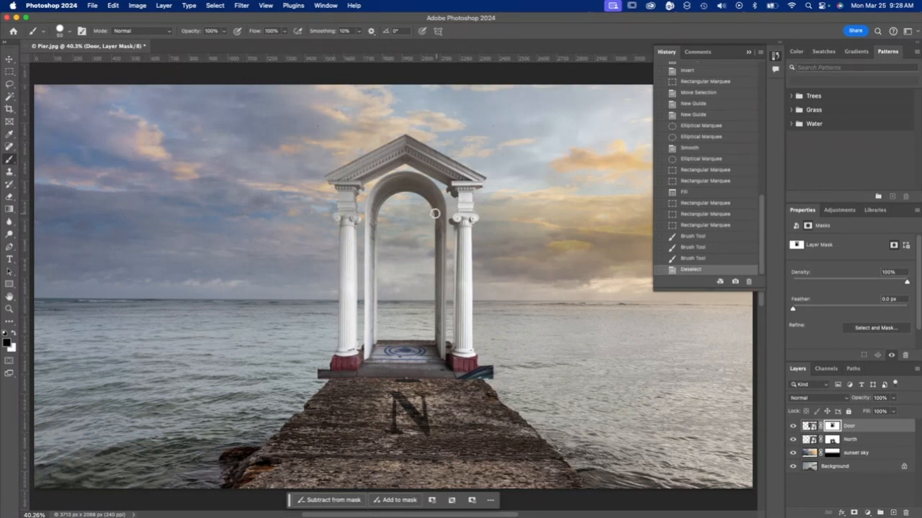
{"action": "key", "text": "v"}
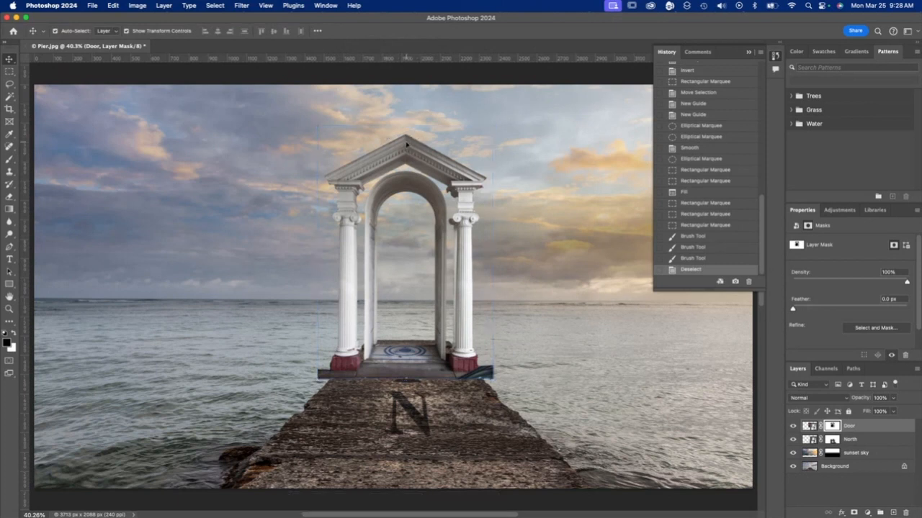
{"action": "left_click_drag", "start_coordinate": [410, 138], "coordinate": [407, 119]}
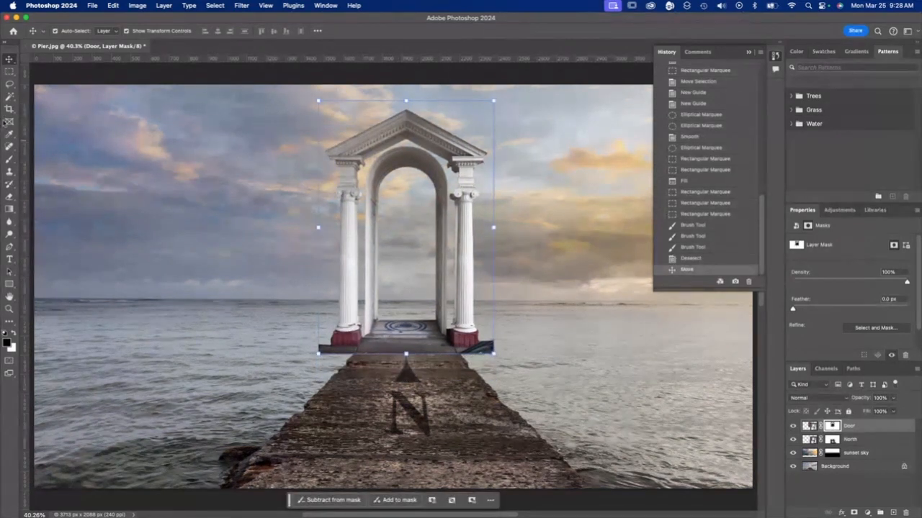
Paint black on the Door layer's mask with a 300 px brush at 49% hardness, hiding the column bases and floor below the horizon
{"action": "left_click", "coordinate": [8, 149]}
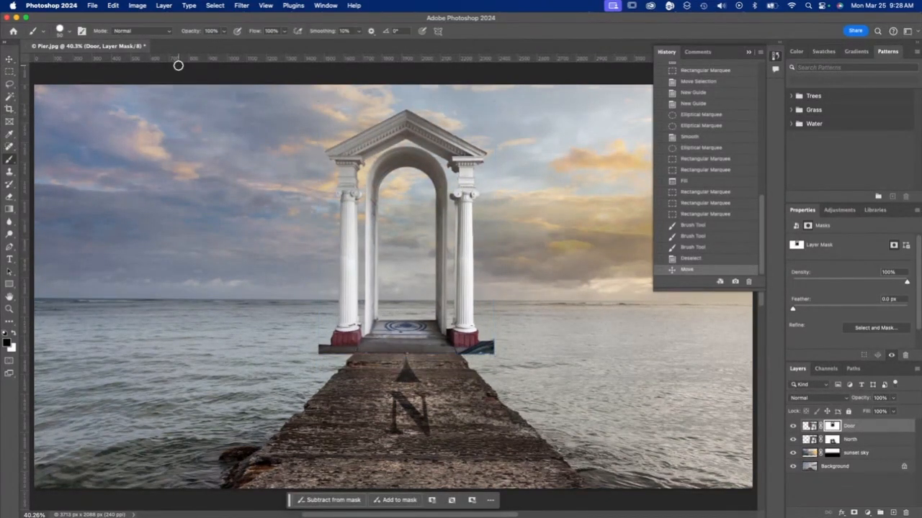
{"action": "left_click", "coordinate": [65, 33]}
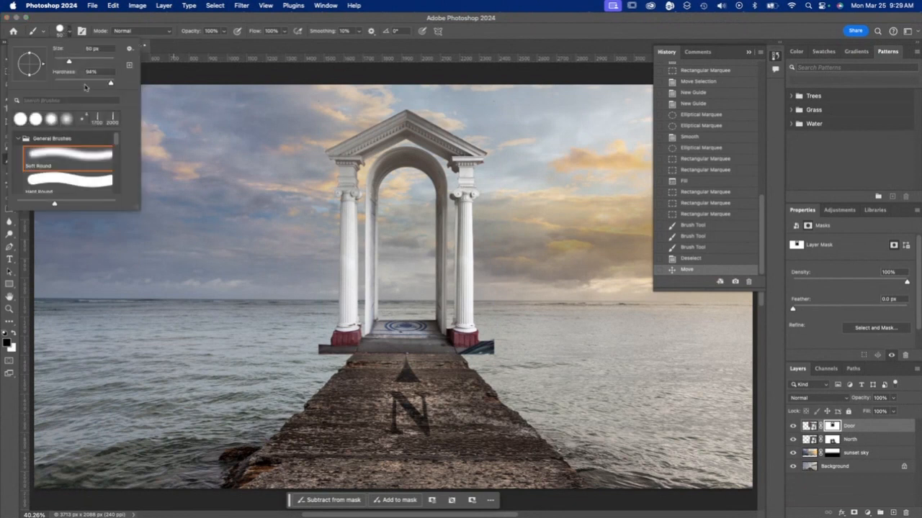
{"action": "left_click", "coordinate": [85, 83]}
{"action": "key", "text": "Return"}
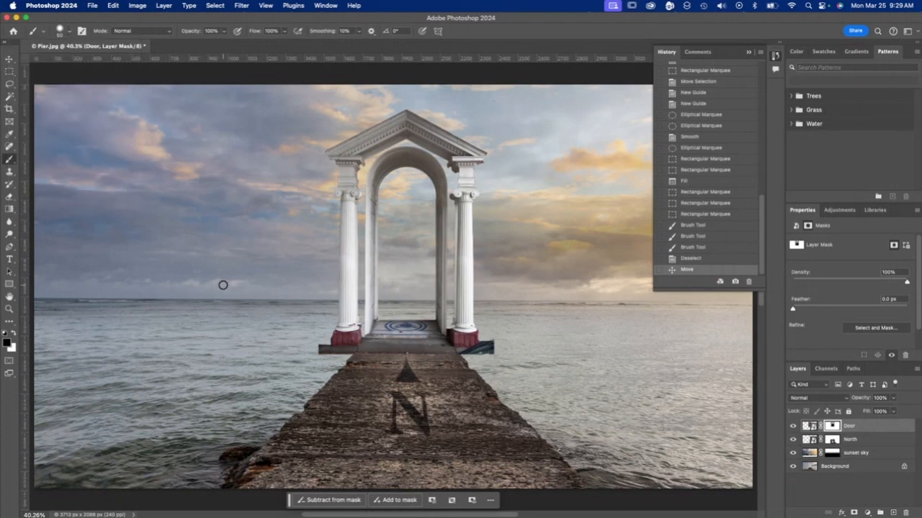
{"action": "key", "text": "bracketright"}
{"action": "key", "text": "bracketright"}
{"action": "key", "text": "bracketright"}
{"action": "key", "text": "bracketright"}
{"action": "key", "text": "bracketright"}
{"action": "key", "text": "bracketright"}
{"action": "key", "text": "bracketright"}
{"action": "key", "text": "bracketright"}
{"action": "key", "text": "bracketright"}
{"action": "key", "text": "bracketright"}
{"action": "key", "text": "bracketright"}
{"action": "key", "text": "bracketright"}
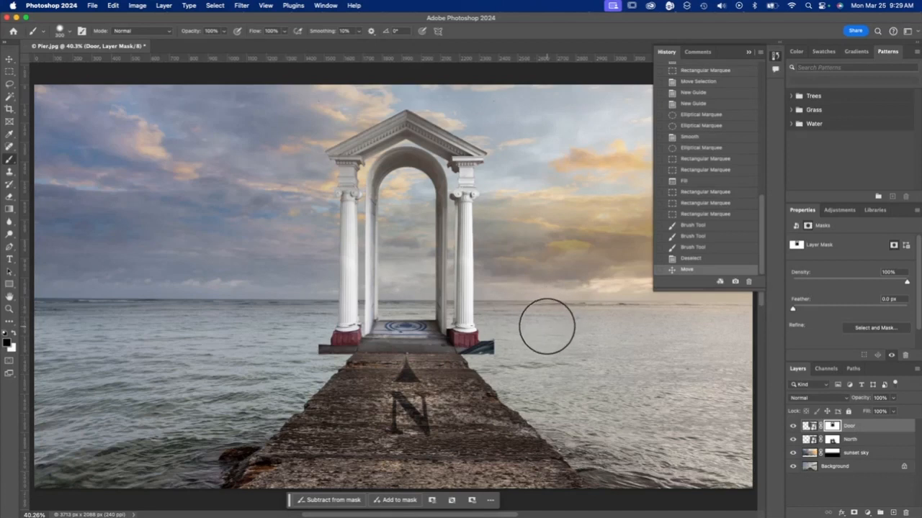
{"action": "left_click_drag", "start_coordinate": [494, 319], "coordinate": [197, 362]}
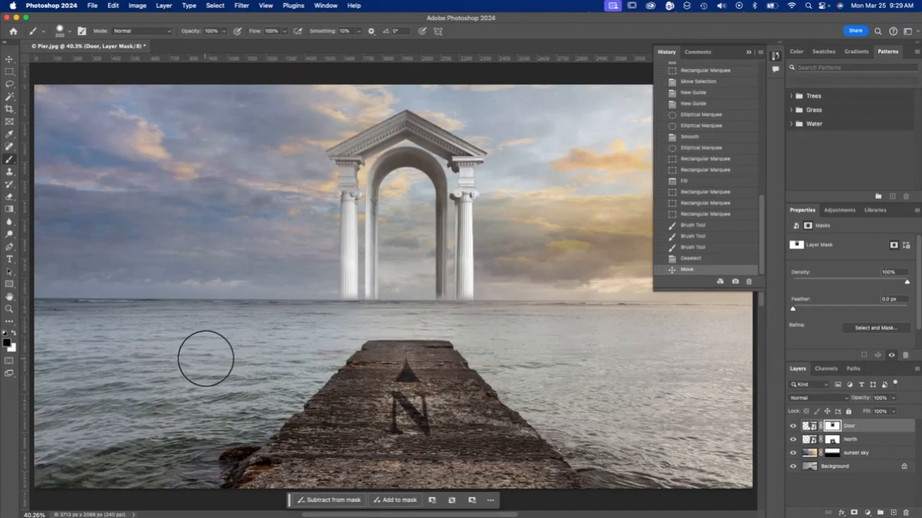
{"action": "left_click", "coordinate": [203, 355]}
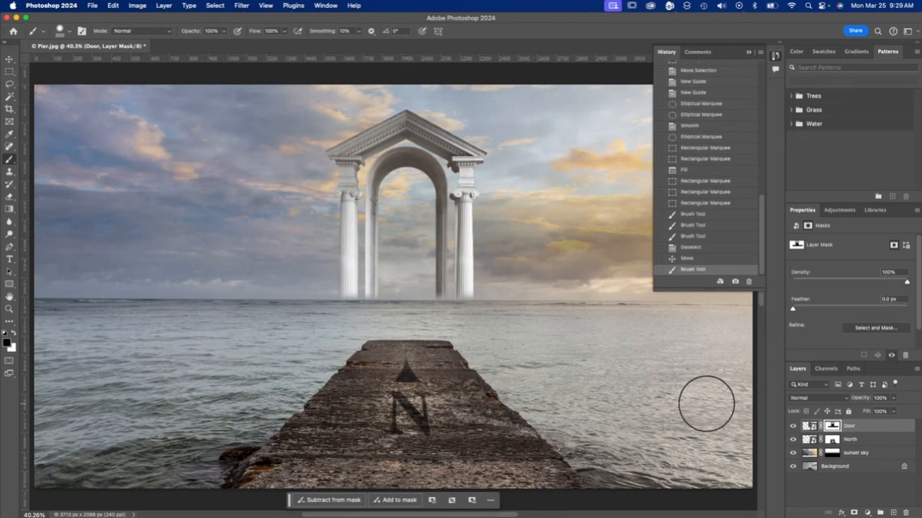
Inspect the Door layer's mask as a colored overlay, and compare the doorway with its mask disabled and re-enabled
{"action": "key", "text": "backslash"}
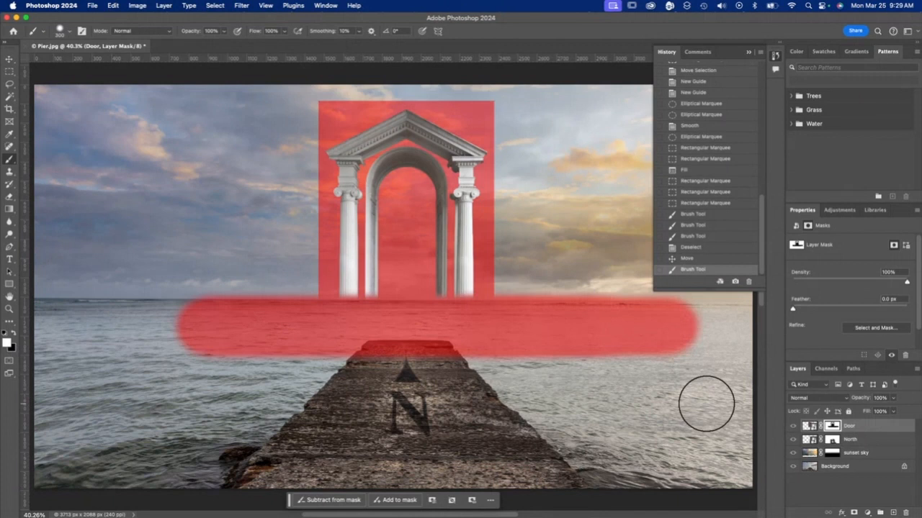
{"action": "key", "text": "backslash"}
{"action": "key", "text": "x"}
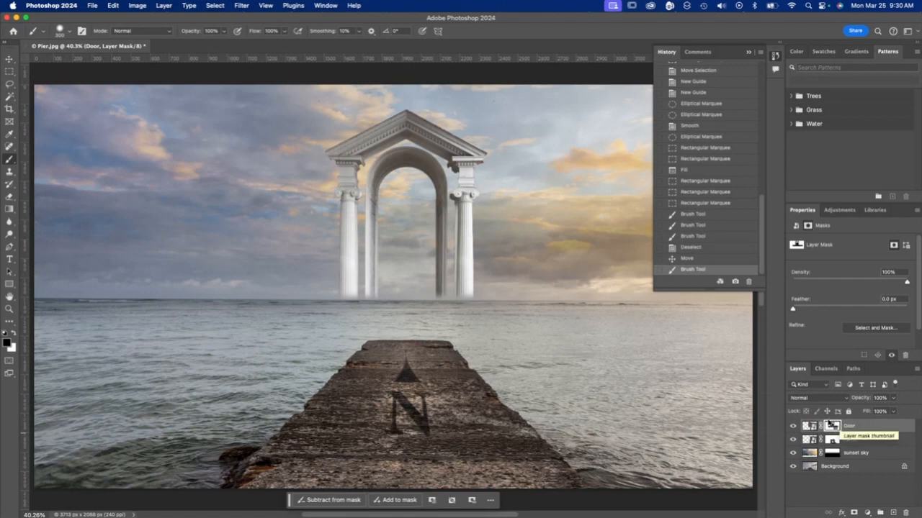
{"action": "right_click", "coordinate": [833, 427]}
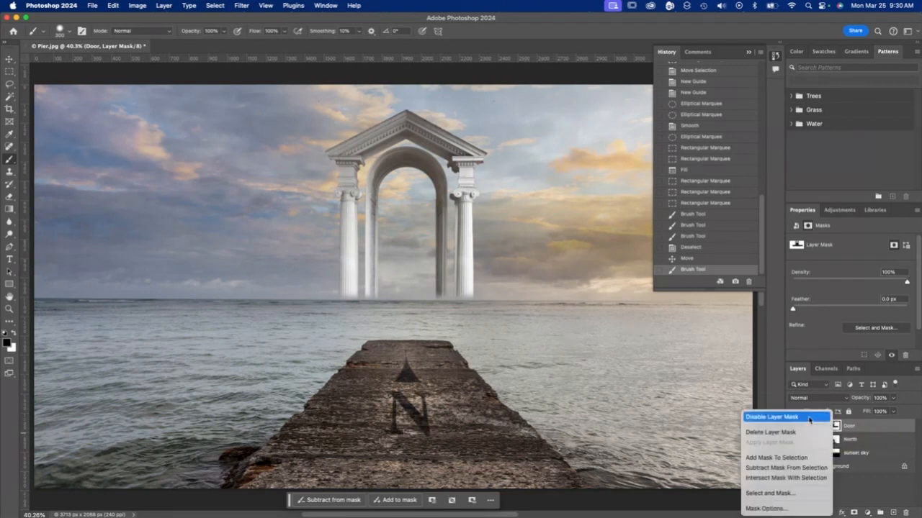
{"action": "left_click", "coordinate": [772, 417]}
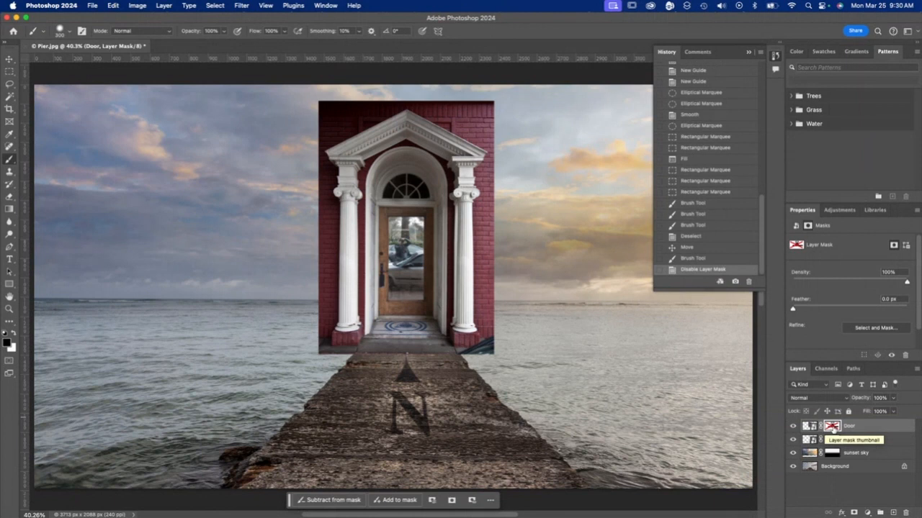
{"action": "right_click", "coordinate": [834, 428]}
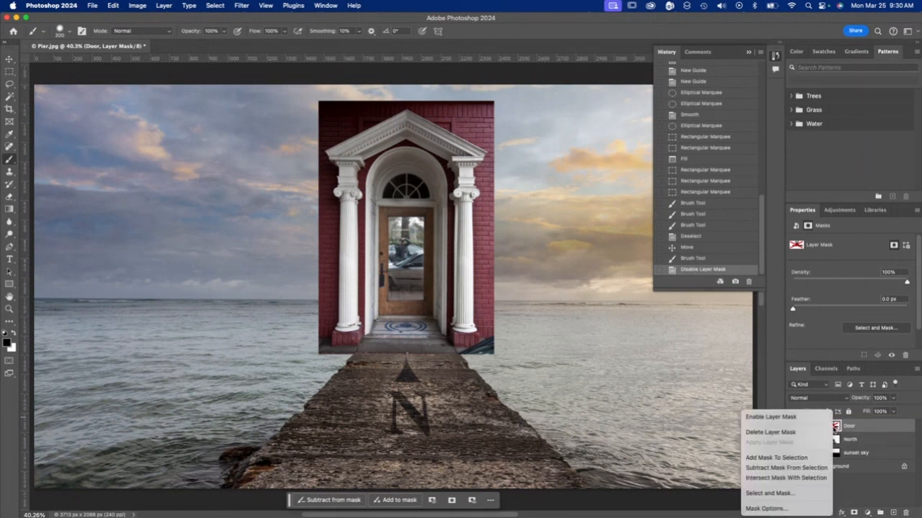
{"action": "left_click", "coordinate": [797, 417]}
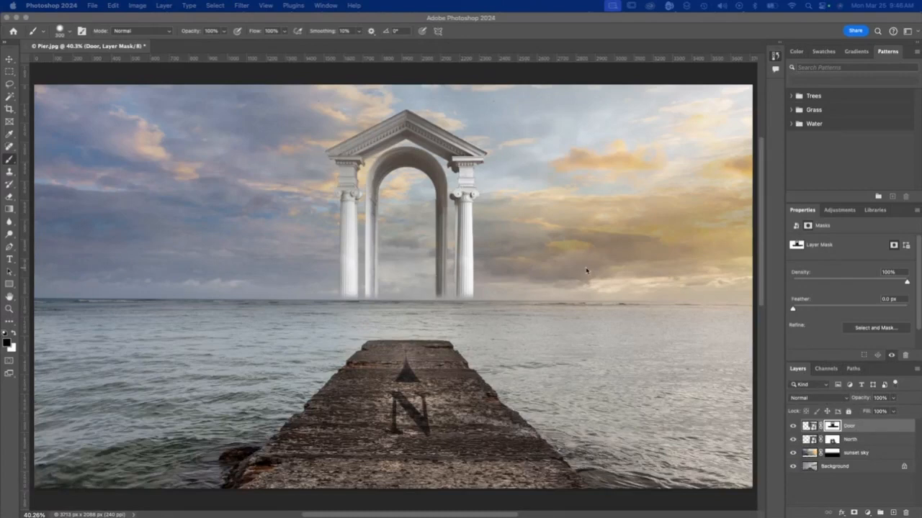
Place Clouds for Pier.jpg as an embedded image above the Door layer and collapse the History panel
{"action": "left_click", "coordinate": [92, 5]}
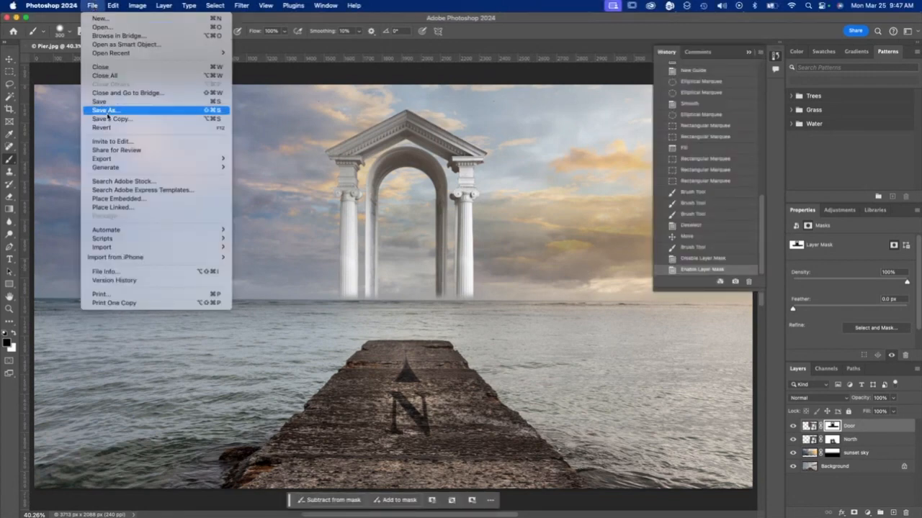
{"action": "left_click", "coordinate": [132, 199]}
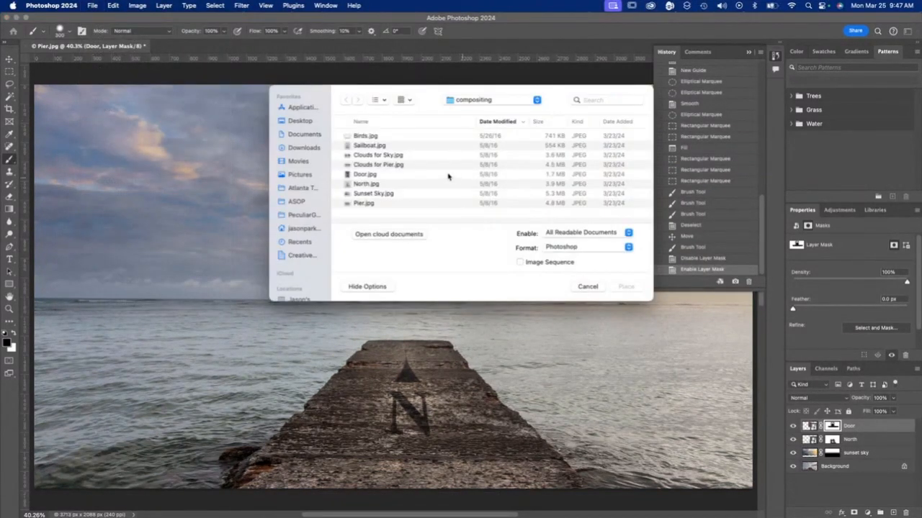
{"action": "double_click", "coordinate": [376, 167]}
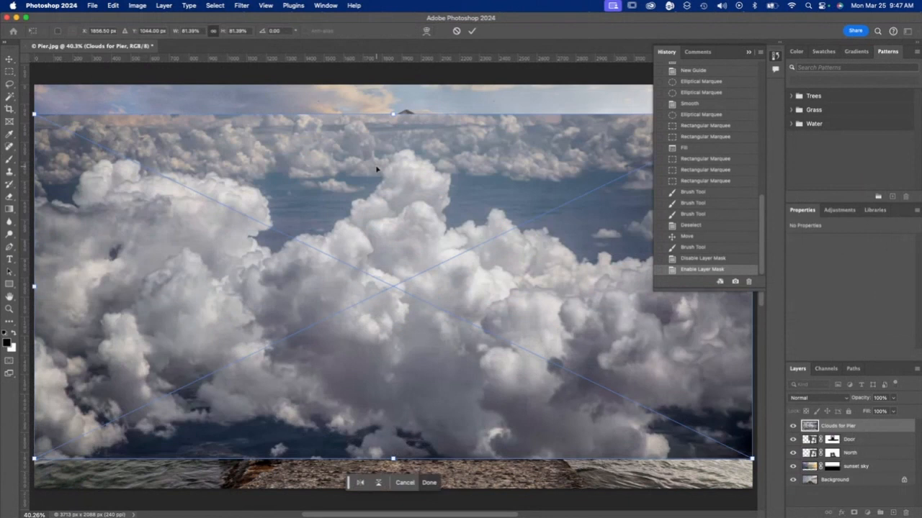
{"action": "left_click", "coordinate": [748, 52]}
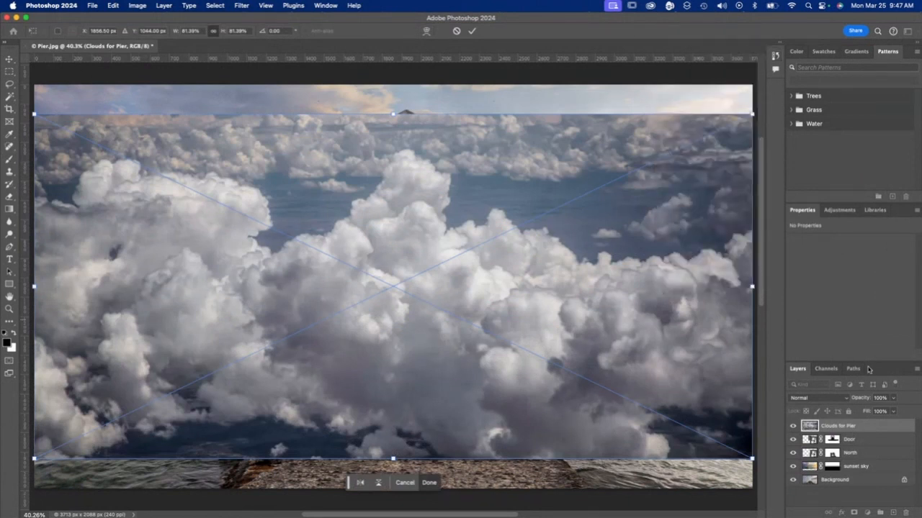
Set the Clouds for Pier layer to 50% opacity, commit its placement, and move it down to X 0 px, Y 740 px
{"action": "left_click", "coordinate": [880, 397]}
{"action": "type", "text": "50"}
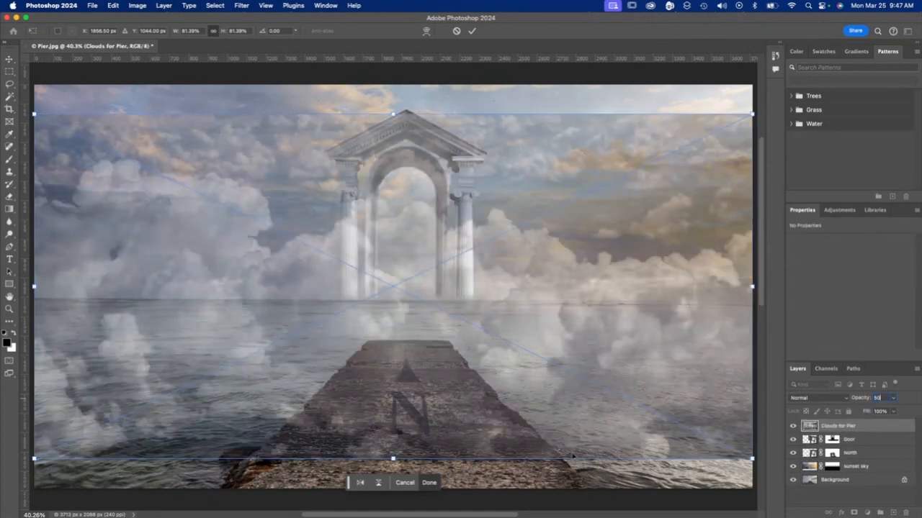
{"action": "key", "text": "Return"}
{"action": "key", "text": "Return"}
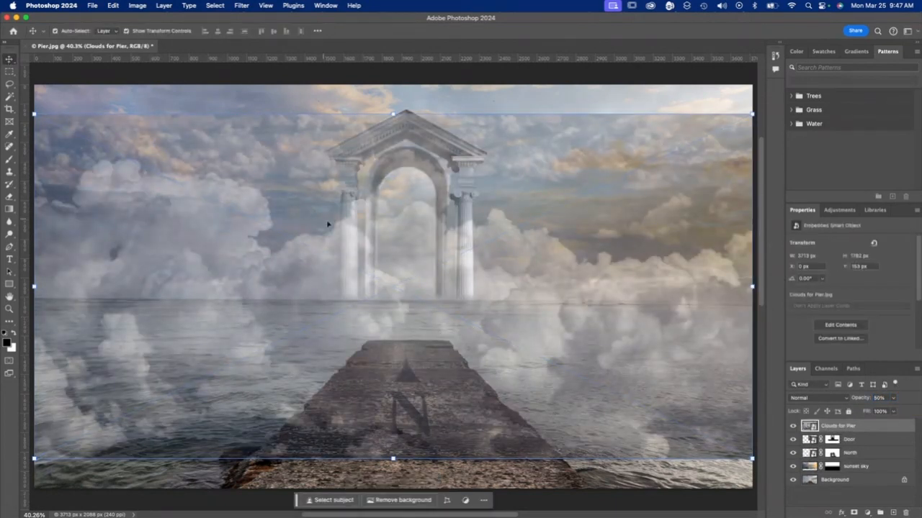
{"action": "left_click_drag", "start_coordinate": [395, 240], "coordinate": [403, 324]}
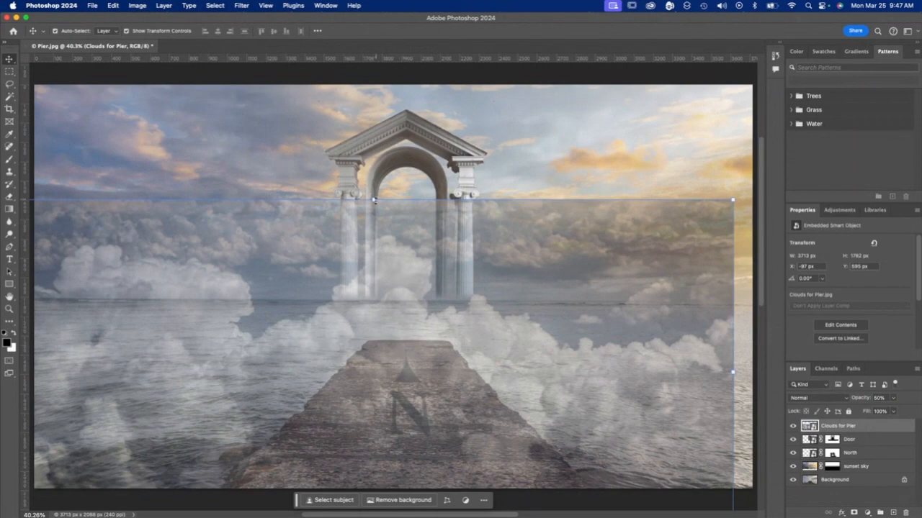
{"action": "left_click_drag", "start_coordinate": [391, 241], "coordinate": [421, 321]}
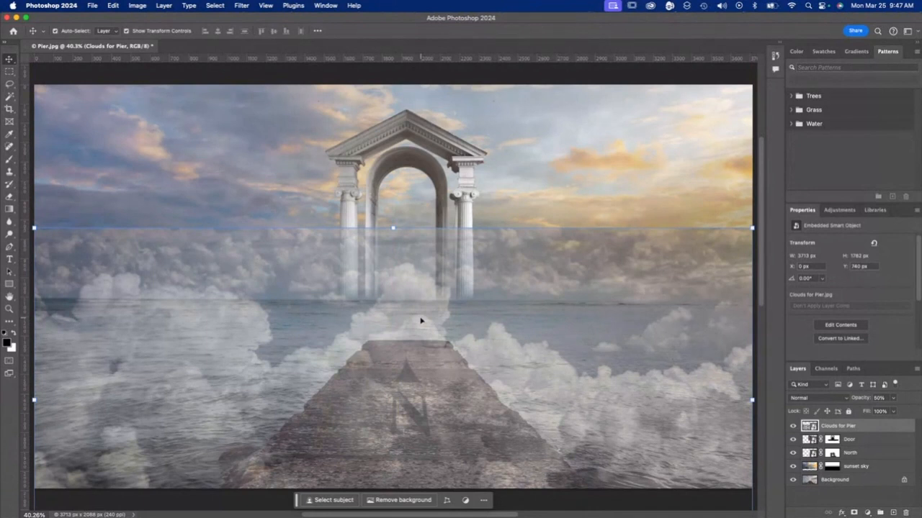
Add a black mask to the Clouds for Pier layer and reveal clouds right of the pier with a white 300 px brush at 27% hardness
{"action": "left_click", "coordinate": [854, 512], "text": "alt"}
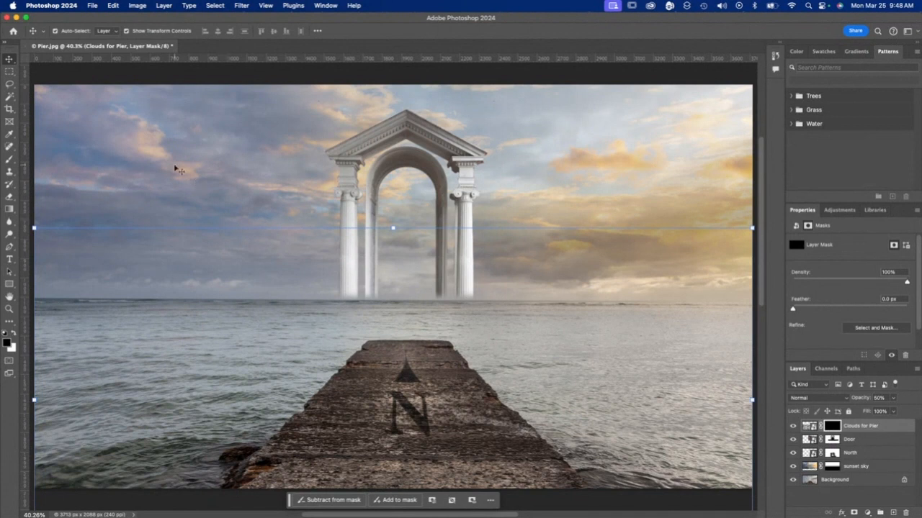
{"action": "key", "text": "b"}
{"action": "left_click", "coordinate": [13, 334]}
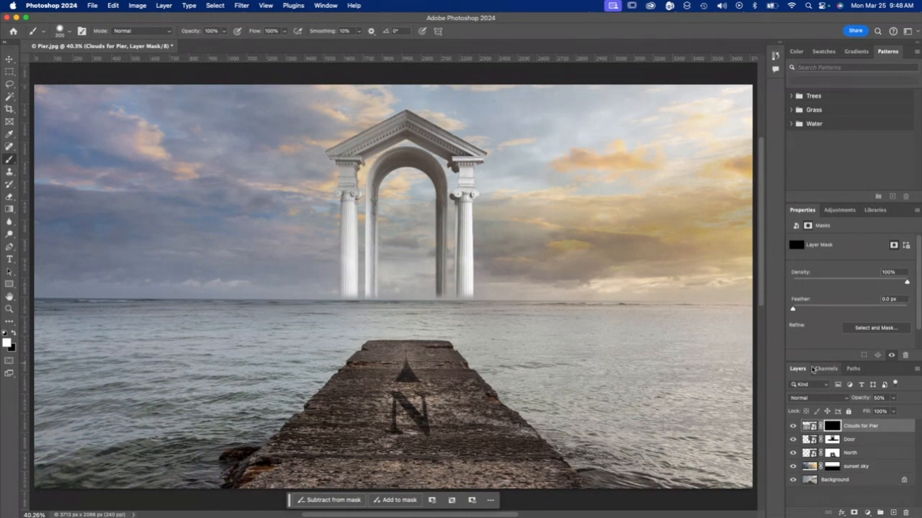
{"action": "right_click", "coordinate": [418, 345]}
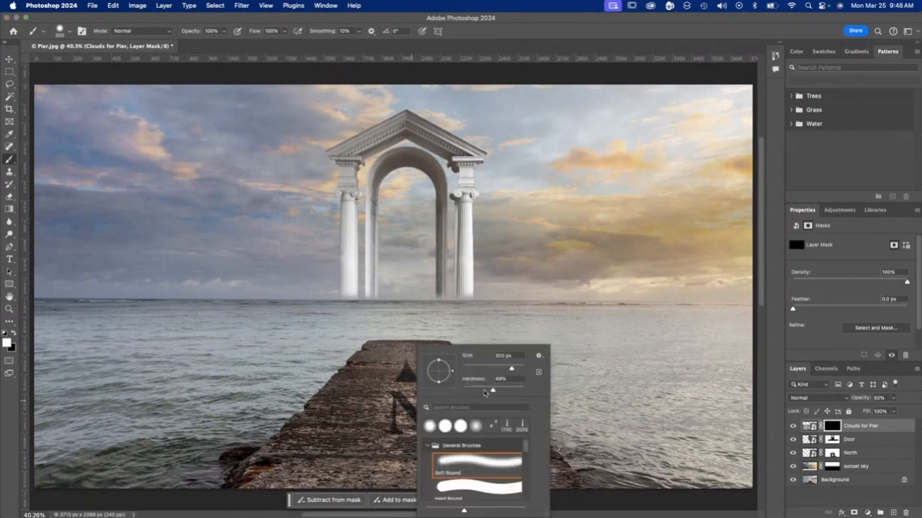
{"action": "left_click_drag", "start_coordinate": [484, 392], "coordinate": [480, 391]}
{"action": "left_click", "coordinate": [538, 304]}
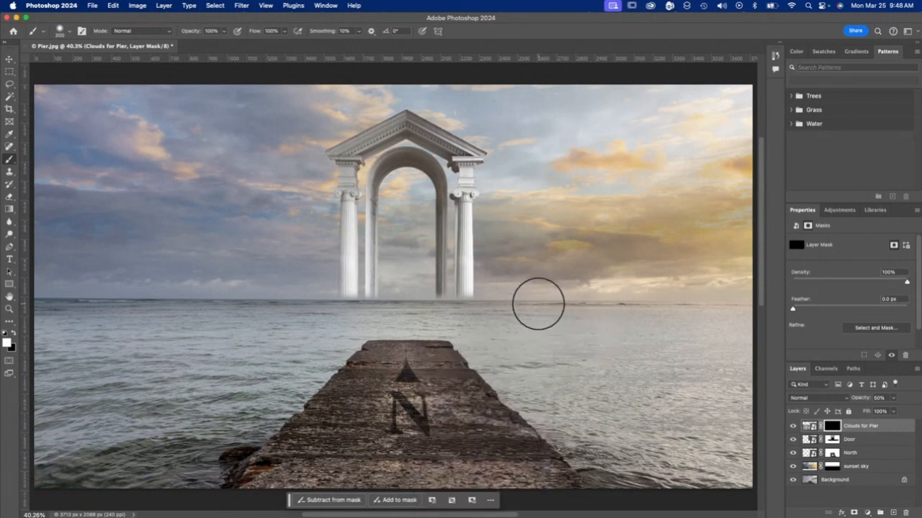
{"action": "mouse_move", "coordinate": [485, 346]}
{"action": "left_mouse_down"}
{"action": "mouse_move", "coordinate": [507, 370]}
{"action": "mouse_move", "coordinate": [509, 335]}
{"action": "mouse_move", "coordinate": [504, 362]}
{"action": "mouse_move", "coordinate": [525, 409]}
{"action": "mouse_move", "coordinate": [519, 398]}
{"action": "mouse_move", "coordinate": [538, 379]}
{"action": "mouse_move", "coordinate": [536, 363]}
{"action": "mouse_move", "coordinate": [602, 405]}
{"action": "mouse_move", "coordinate": [579, 417]}
{"action": "mouse_move", "coordinate": [598, 427]}
{"action": "mouse_move", "coordinate": [617, 411]}
{"action": "mouse_move", "coordinate": [611, 395]}
{"action": "mouse_move", "coordinate": [601, 402]}
{"action": "mouse_move", "coordinate": [696, 456]}
{"action": "mouse_move", "coordinate": [676, 449]}
{"action": "mouse_move", "coordinate": [686, 400]}
{"action": "mouse_move", "coordinate": [663, 370]}
{"action": "mouse_move", "coordinate": [749, 384]}
{"action": "mouse_move", "coordinate": [758, 416]}
{"action": "mouse_move", "coordinate": [728, 414]}
{"action": "mouse_move", "coordinate": [770, 401]}
{"action": "mouse_move", "coordinate": [631, 465]}
{"action": "mouse_move", "coordinate": [661, 478]}
{"action": "mouse_move", "coordinate": [535, 439]}
{"action": "mouse_move", "coordinate": [504, 403]}
{"action": "left_mouse_up"}
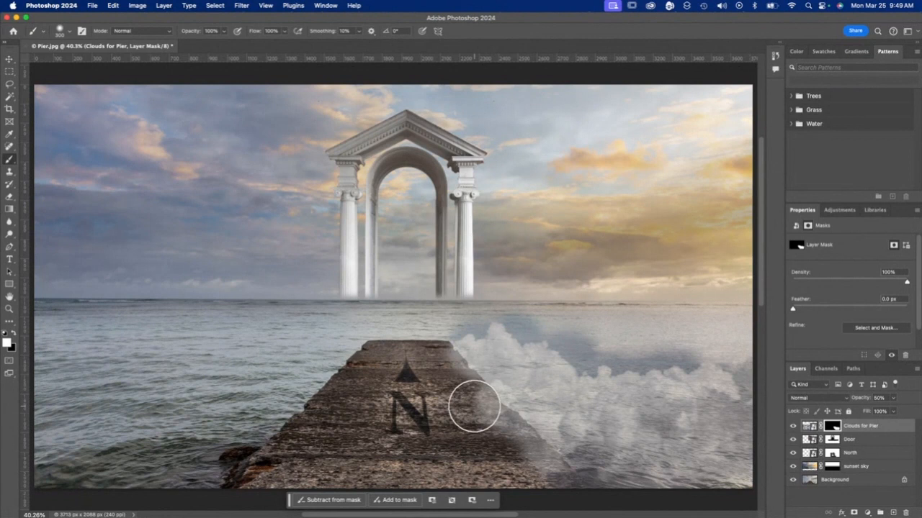
Refine the Clouds for Pier mask, painting black over the pier surface and white behind and left of the pier
{"action": "key", "text": "x"}
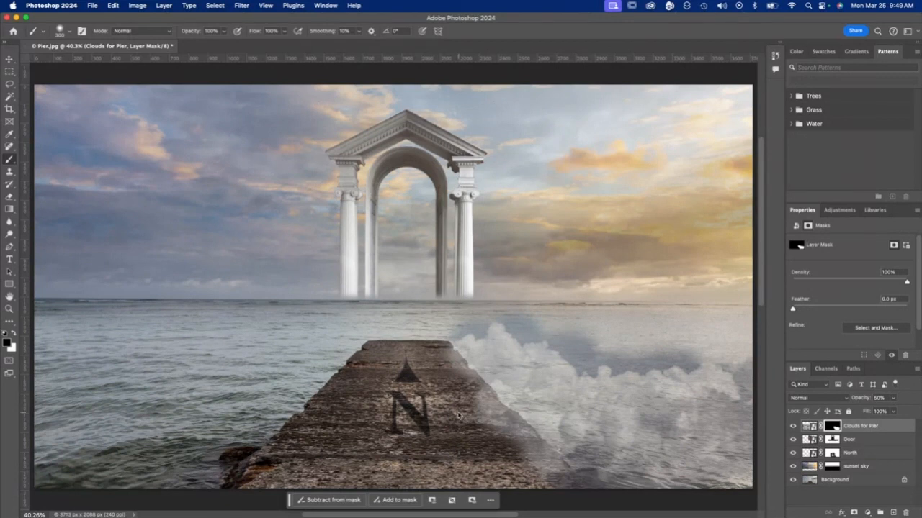
{"action": "mouse_move", "coordinate": [461, 401]}
{"action": "left_mouse_down"}
{"action": "mouse_move", "coordinate": [553, 486]}
{"action": "mouse_move", "coordinate": [464, 405]}
{"action": "left_mouse_up"}
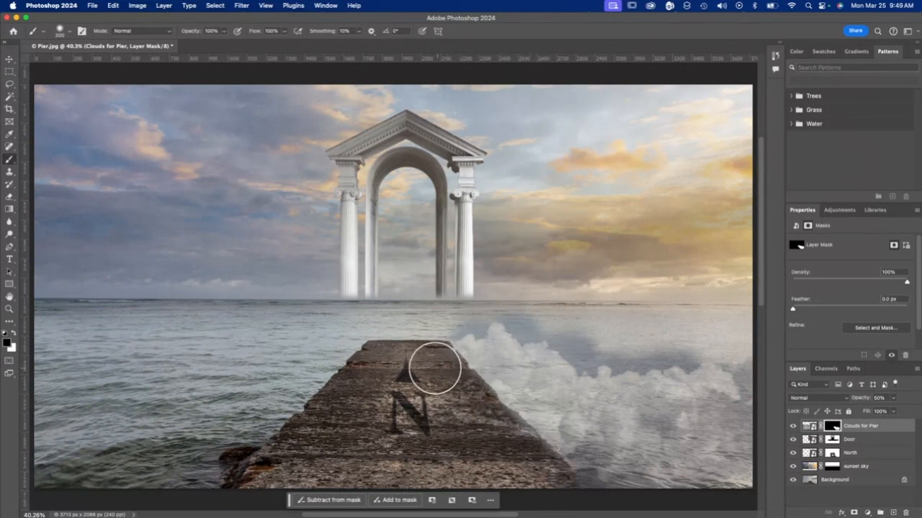
{"action": "key", "text": "x"}
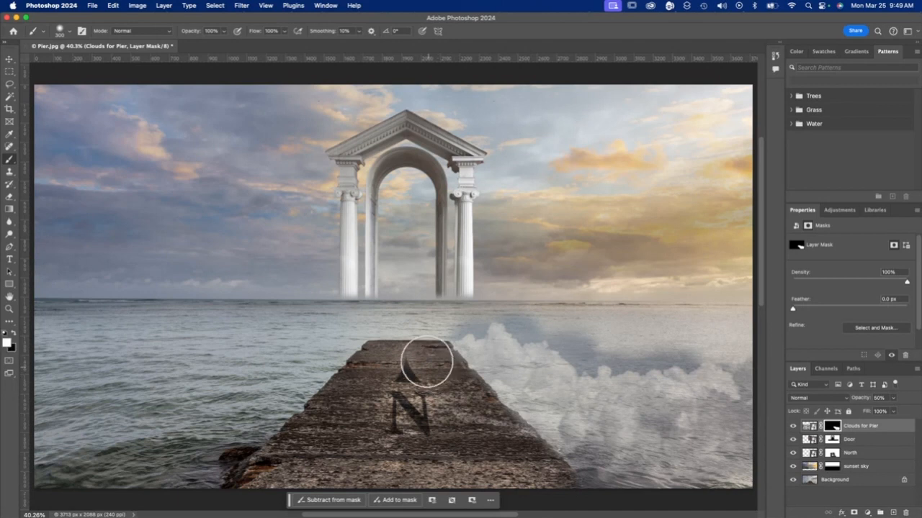
{"action": "mouse_move", "coordinate": [426, 363]}
{"action": "left_mouse_down"}
{"action": "mouse_move", "coordinate": [397, 335]}
{"action": "mouse_move", "coordinate": [374, 336]}
{"action": "mouse_move", "coordinate": [410, 306]}
{"action": "mouse_move", "coordinate": [407, 265]}
{"action": "mouse_move", "coordinate": [414, 312]}
{"action": "mouse_move", "coordinate": [386, 321]}
{"action": "mouse_move", "coordinate": [442, 319]}
{"action": "mouse_move", "coordinate": [250, 421]}
{"action": "mouse_move", "coordinate": [281, 381]}
{"action": "mouse_move", "coordinate": [255, 397]}
{"action": "mouse_move", "coordinate": [214, 447]}
{"action": "mouse_move", "coordinate": [258, 480]}
{"action": "mouse_move", "coordinate": [218, 448]}
{"action": "mouse_move", "coordinate": [244, 428]}
{"action": "mouse_move", "coordinate": [245, 337]}
{"action": "mouse_move", "coordinate": [124, 377]}
{"action": "mouse_move", "coordinate": [207, 410]}
{"action": "mouse_move", "coordinate": [223, 404]}
{"action": "mouse_move", "coordinate": [254, 482]}
{"action": "mouse_move", "coordinate": [260, 453]}
{"action": "mouse_move", "coordinate": [211, 463]}
{"action": "mouse_move", "coordinate": [306, 391]}
{"action": "left_mouse_up"}
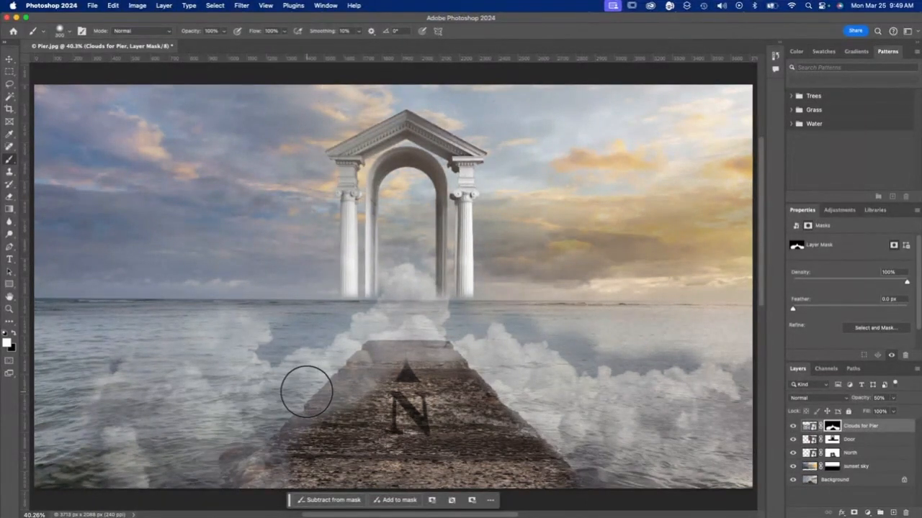
{"action": "key", "text": "x"}
{"action": "mouse_move", "coordinate": [426, 370]}
{"action": "left_mouse_down"}
{"action": "mouse_move", "coordinate": [439, 370]}
{"action": "mouse_move", "coordinate": [382, 362]}
{"action": "mouse_move", "coordinate": [290, 469]}
{"action": "mouse_move", "coordinate": [483, 439]}
{"action": "mouse_move", "coordinate": [553, 494]}
{"action": "mouse_move", "coordinate": [565, 484]}
{"action": "left_mouse_up"}
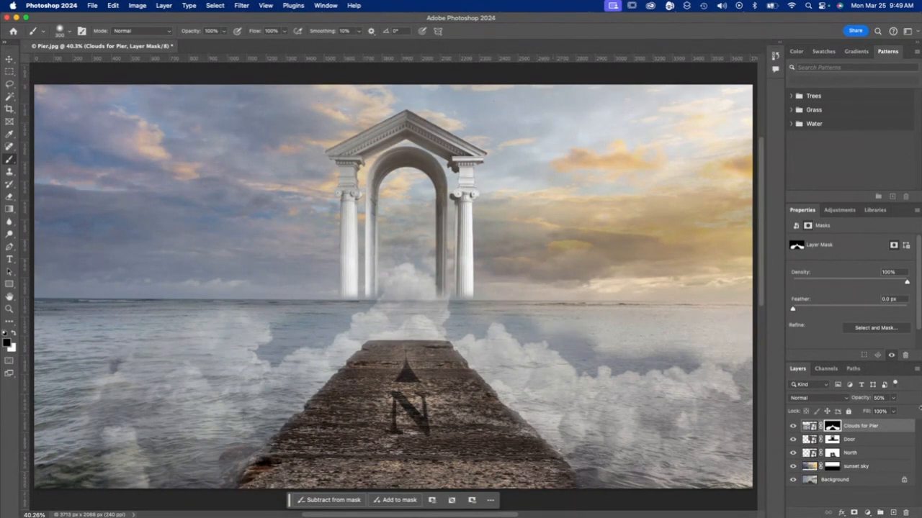
Set the Clouds for Pier layer's opacity to 100%
{"action": "left_click", "coordinate": [886, 399]}
{"action": "type", "text": "100"}
{"action": "key", "text": "Return"}
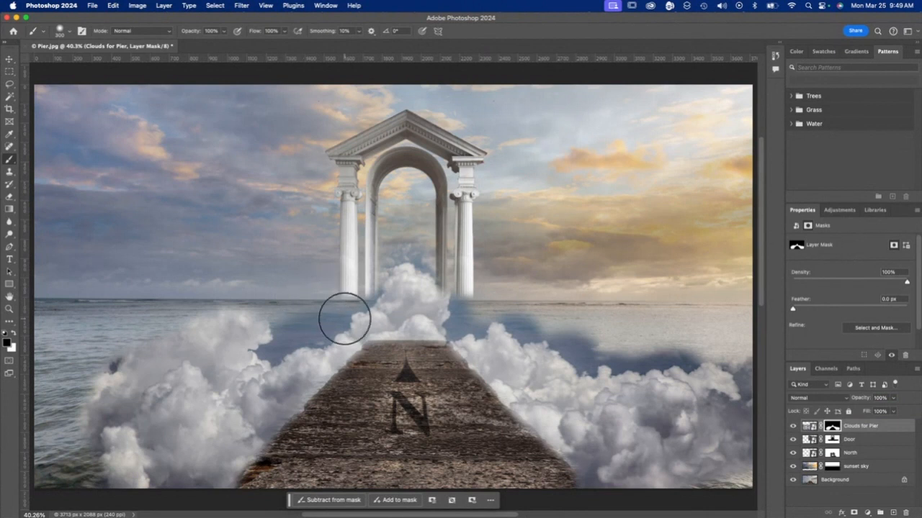
Paint black on the clouds mask with the brush at 18% hardness, hiding the dark sky remnants around the clouds left of the pier
{"action": "right_click", "coordinate": [438, 345]}
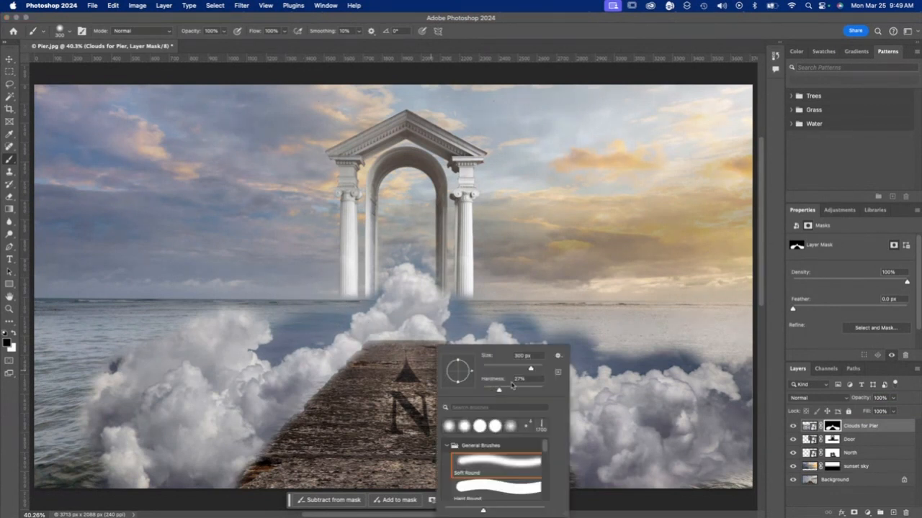
{"action": "left_click_drag", "start_coordinate": [497, 390], "coordinate": [493, 390]}
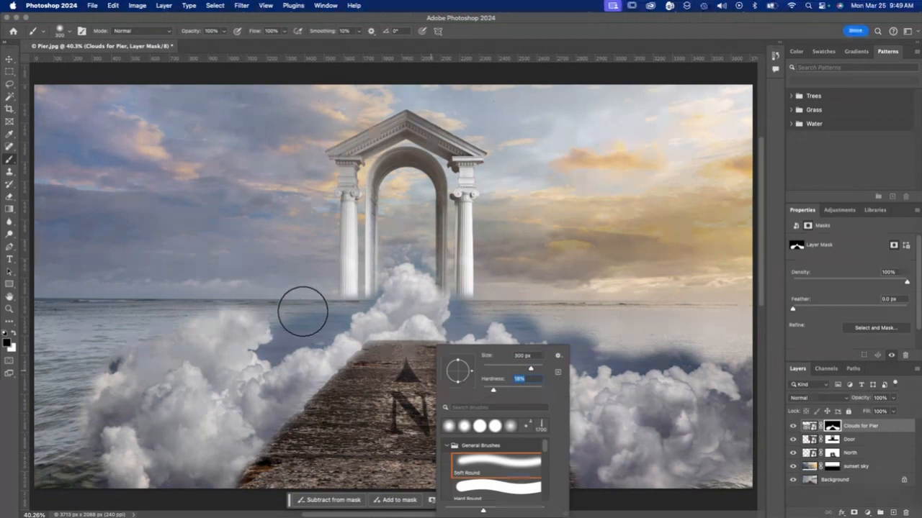
{"action": "left_click", "coordinate": [302, 312]}
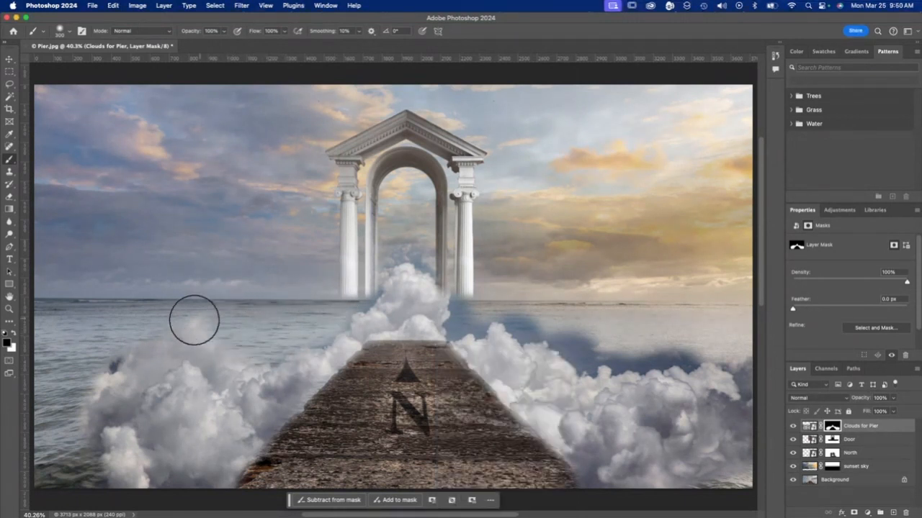
{"action": "left_click_drag", "start_coordinate": [130, 371], "coordinate": [115, 387]}
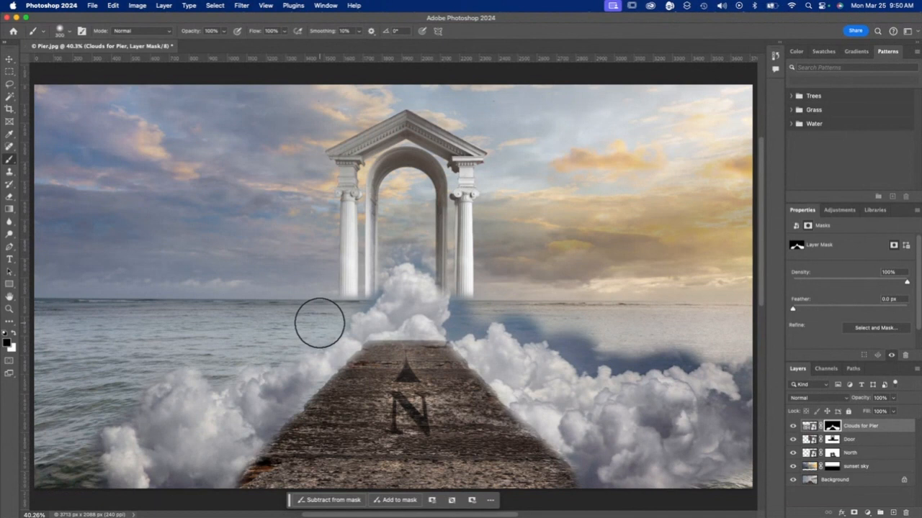
Reduce the brush to 175 px and trim the clouds mask around the doorway and along the clouds right of the pier
{"action": "key", "text": "bracketleft"}
{"action": "key", "text": "bracketleft"}
{"action": "key", "text": "bracketleft"}
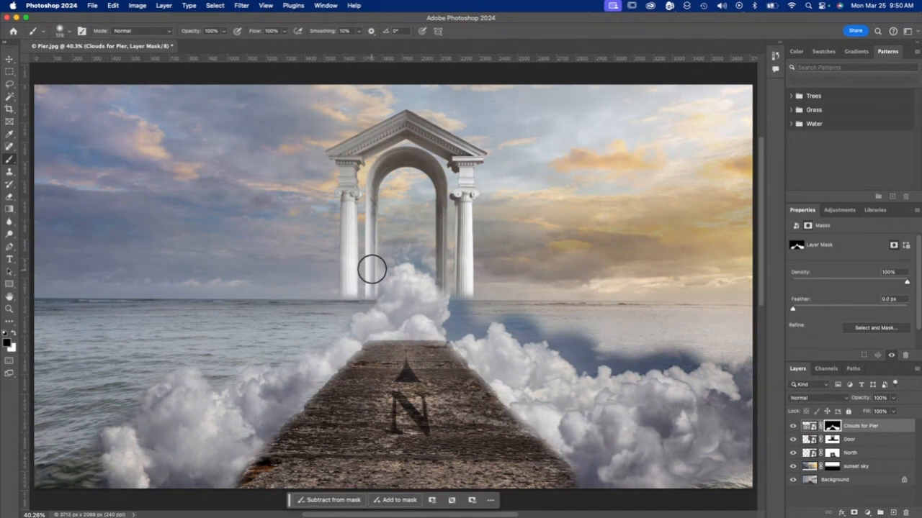
{"action": "mouse_move", "coordinate": [372, 270]}
{"action": "left_mouse_down"}
{"action": "mouse_move", "coordinate": [406, 241]}
{"action": "mouse_move", "coordinate": [427, 255]}
{"action": "mouse_move", "coordinate": [393, 251]}
{"action": "mouse_move", "coordinate": [424, 253]}
{"action": "mouse_move", "coordinate": [456, 274]}
{"action": "mouse_move", "coordinate": [455, 331]}
{"action": "mouse_move", "coordinate": [485, 319]}
{"action": "mouse_move", "coordinate": [481, 312]}
{"action": "mouse_move", "coordinate": [531, 324]}
{"action": "mouse_move", "coordinate": [511, 317]}
{"action": "mouse_move", "coordinate": [530, 325]}
{"action": "mouse_move", "coordinate": [525, 334]}
{"action": "mouse_move", "coordinate": [590, 360]}
{"action": "mouse_move", "coordinate": [622, 353]}
{"action": "mouse_move", "coordinate": [614, 367]}
{"action": "mouse_move", "coordinate": [684, 353]}
{"action": "mouse_move", "coordinate": [753, 418]}
{"action": "mouse_move", "coordinate": [731, 464]}
{"action": "left_mouse_up"}
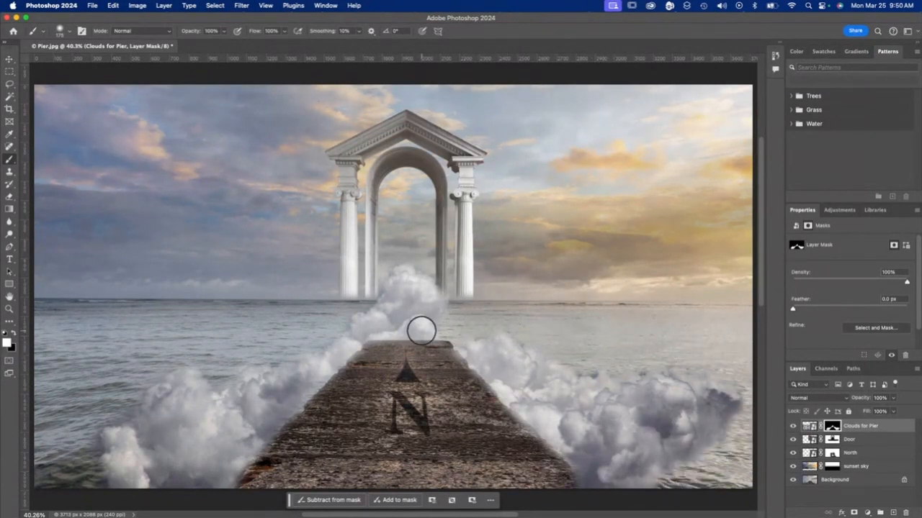
{"action": "key", "text": "x"}
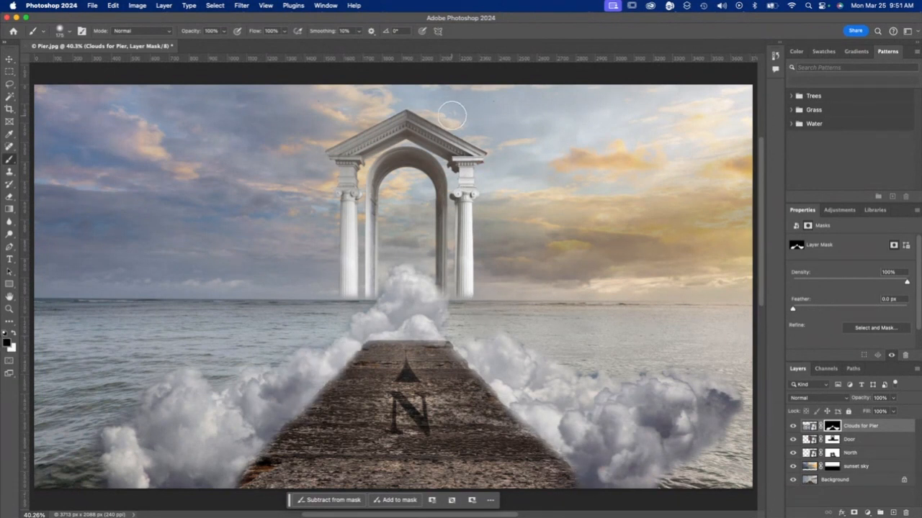
Place Sailboat.jpg as an embedded image above the clouds and commit it at X 1531 px, Y 409 px within the doorway
{"action": "left_click", "coordinate": [92, 5]}
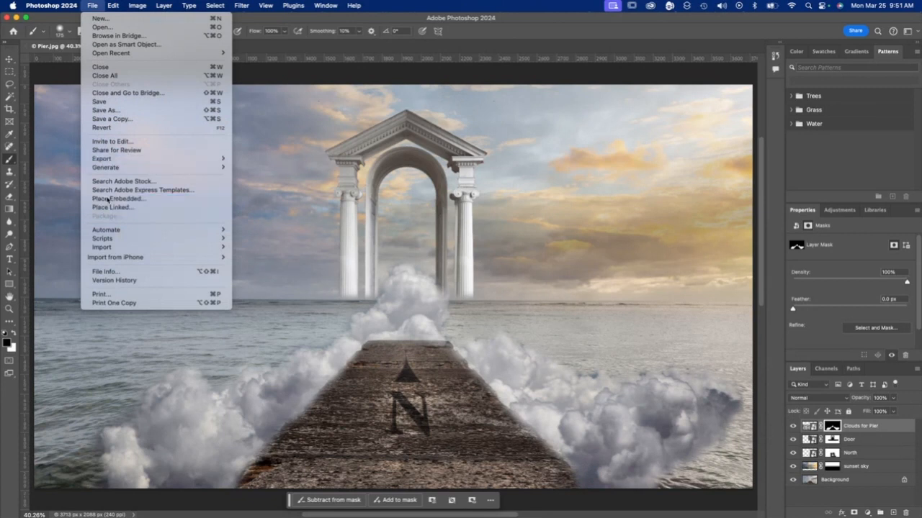
{"action": "left_click", "coordinate": [107, 199]}
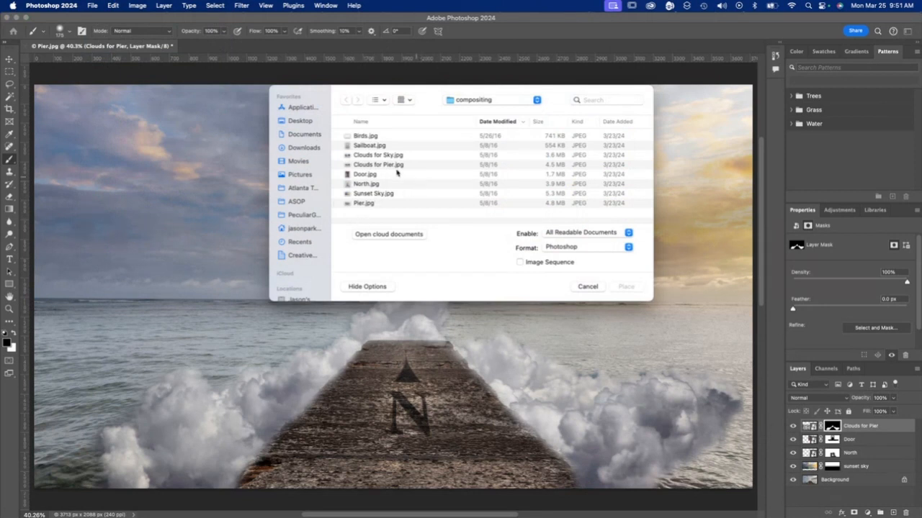
{"action": "double_click", "coordinate": [368, 146]}
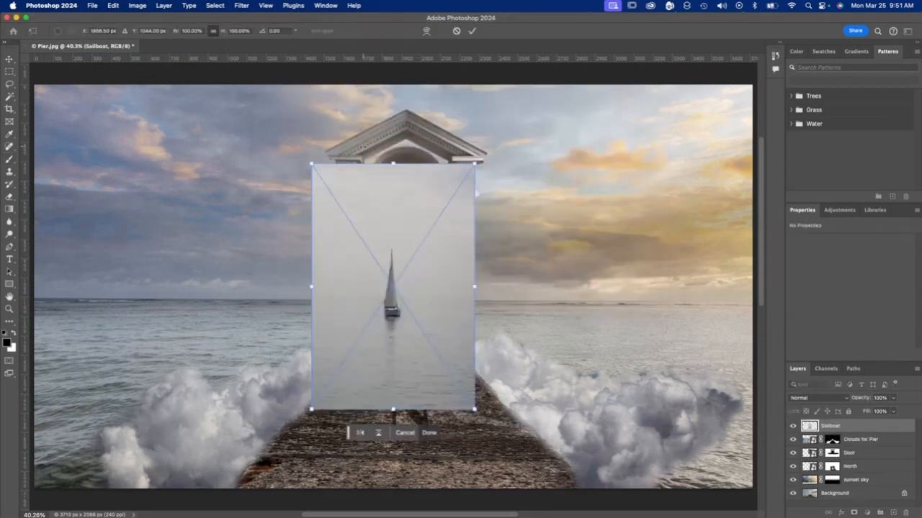
{"action": "left_click_drag", "start_coordinate": [394, 221], "coordinate": [412, 221]}
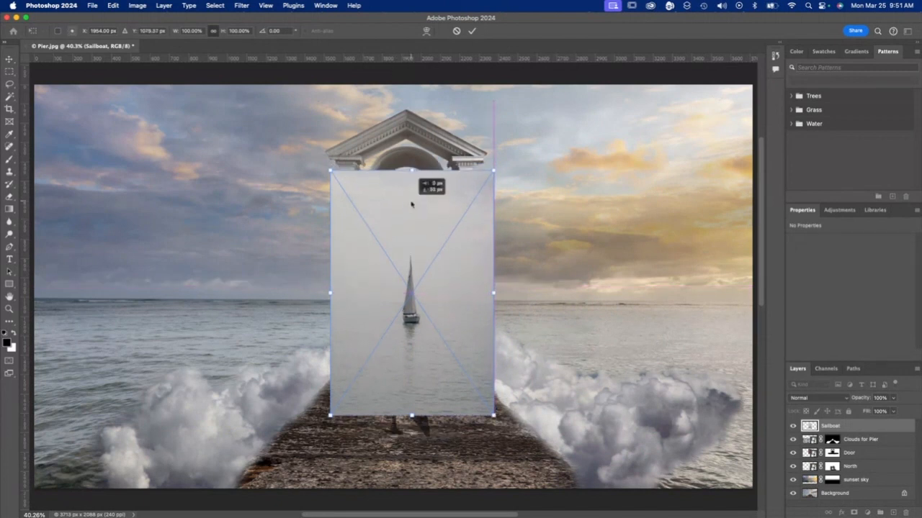
{"action": "key", "text": "Return"}
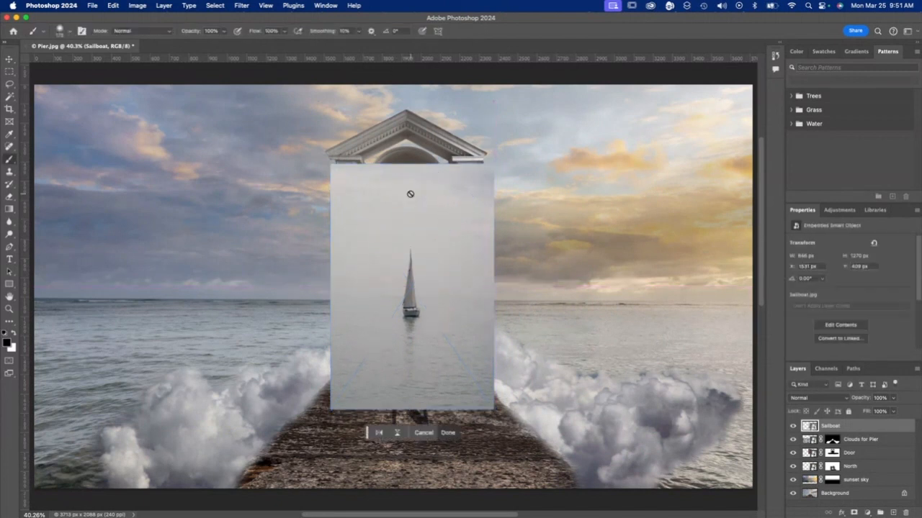
{"action": "key", "text": "b"}
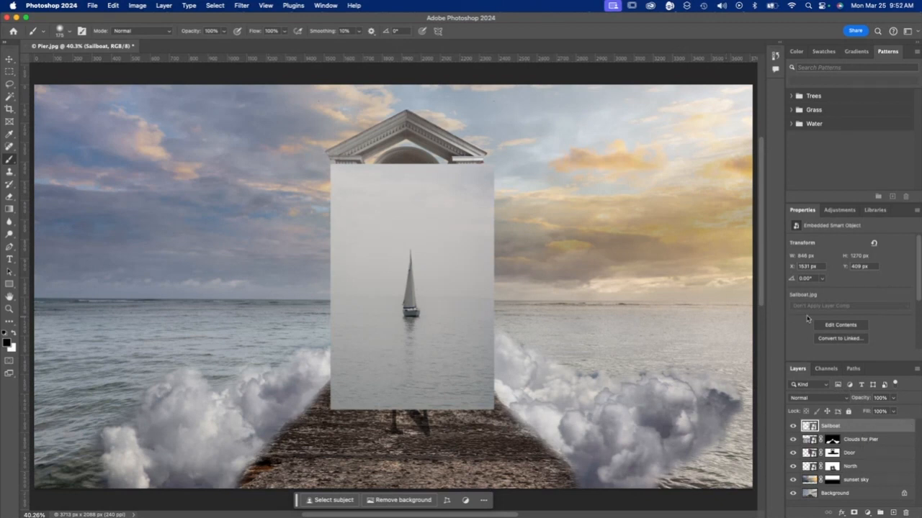
In the Sailboat layer's blending options, lower the Gray Blend If highlight limit for the current layer to 152
{"action": "double_click", "coordinate": [890, 429]}
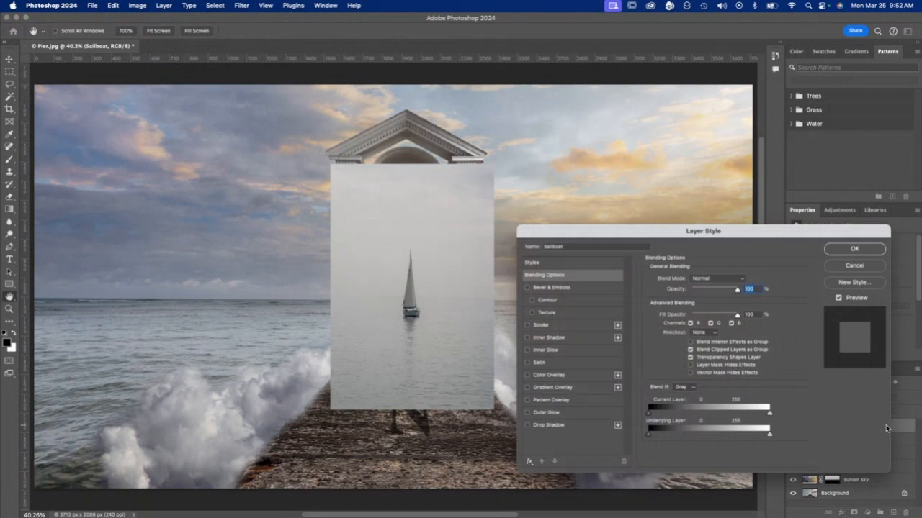
{"action": "left_click_drag", "start_coordinate": [757, 231], "coordinate": [268, 5]}
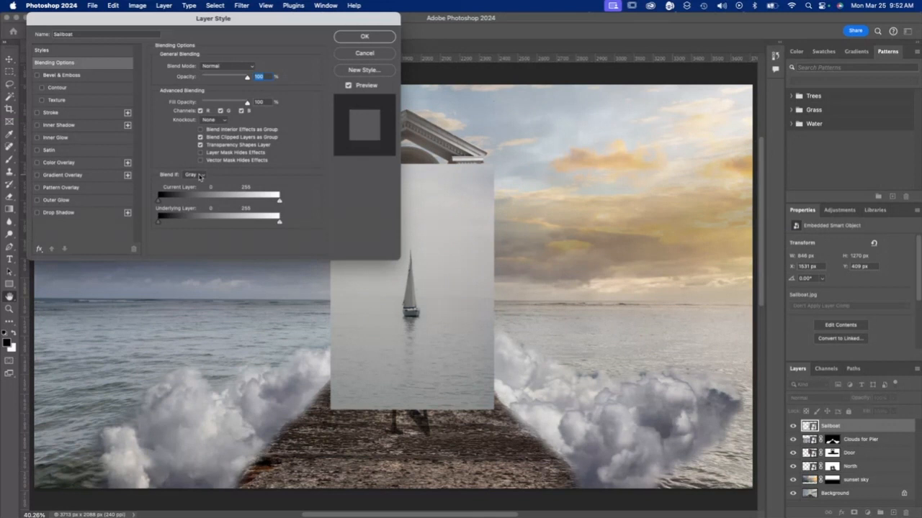
{"action": "left_click", "coordinate": [200, 176]}
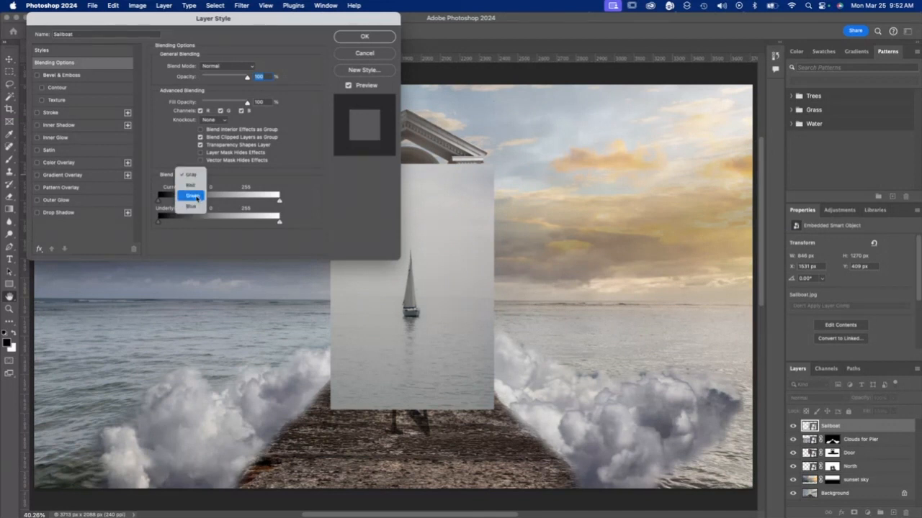
{"action": "left_click", "coordinate": [290, 173]}
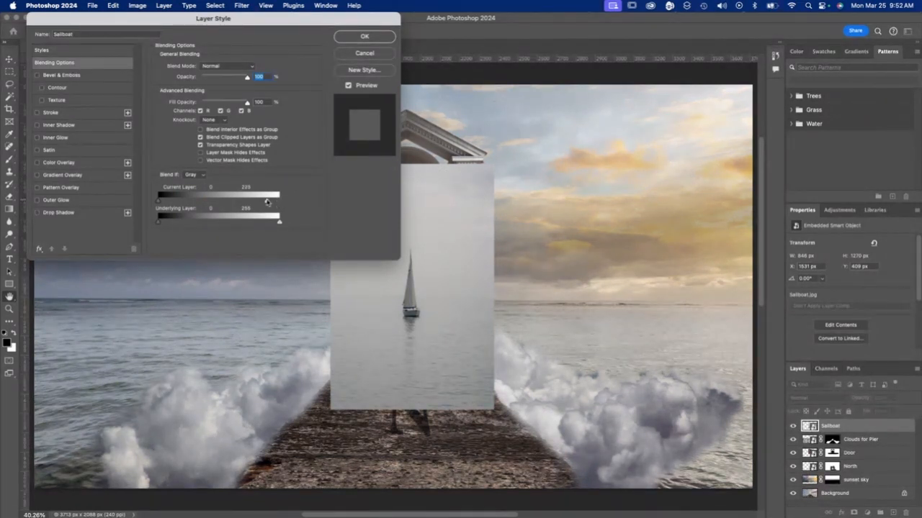
{"action": "left_click_drag", "start_coordinate": [266, 202], "coordinate": [230, 202]}
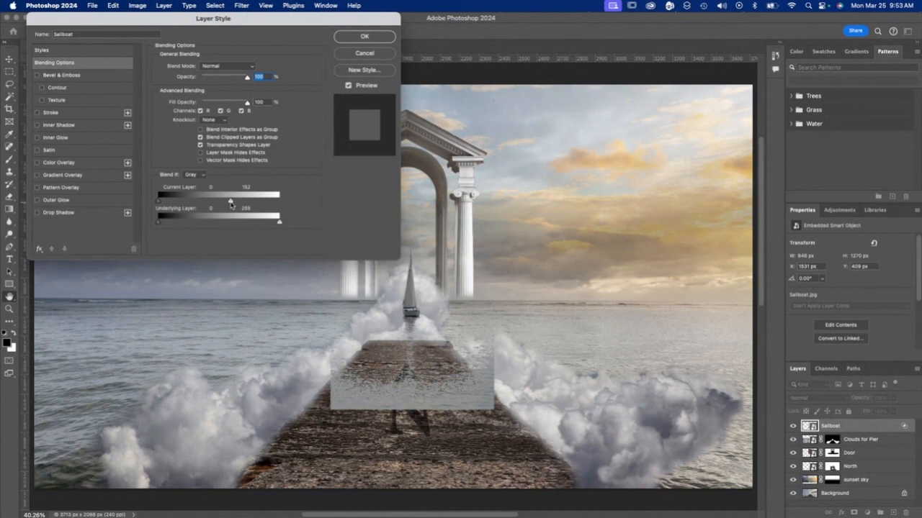
Split the current layer's Blend If highlight limit to 115 / 188 and apply the layer style
{"action": "key", "text": "alt"}
{"action": "mouse_move", "coordinate": [231, 204]}
{"action": "left_mouse_down"}
{"action": "mouse_move", "coordinate": [245, 203]}
{"action": "mouse_move", "coordinate": [232, 204]}
{"action": "left_mouse_up"}
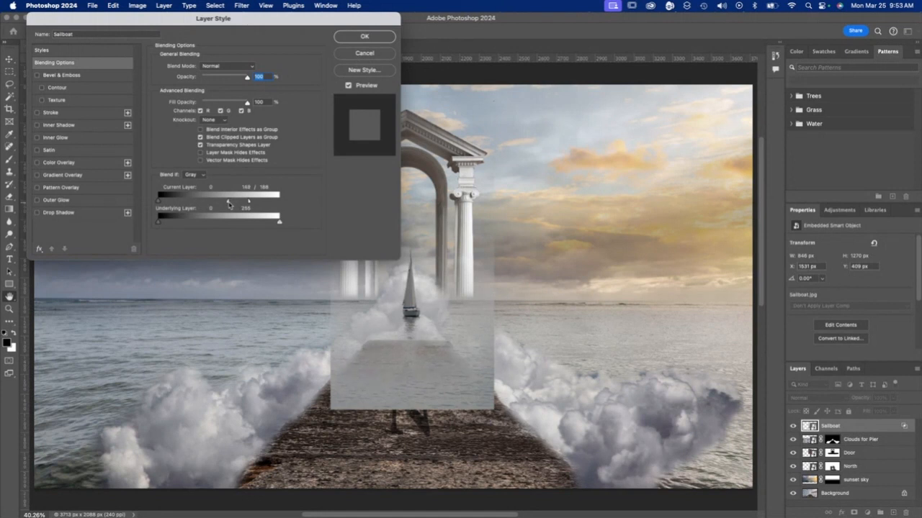
{"action": "mouse_move", "coordinate": [226, 204]}
{"action": "left_mouse_down"}
{"action": "mouse_move", "coordinate": [153, 208]}
{"action": "mouse_move", "coordinate": [209, 202]}
{"action": "left_mouse_up"}
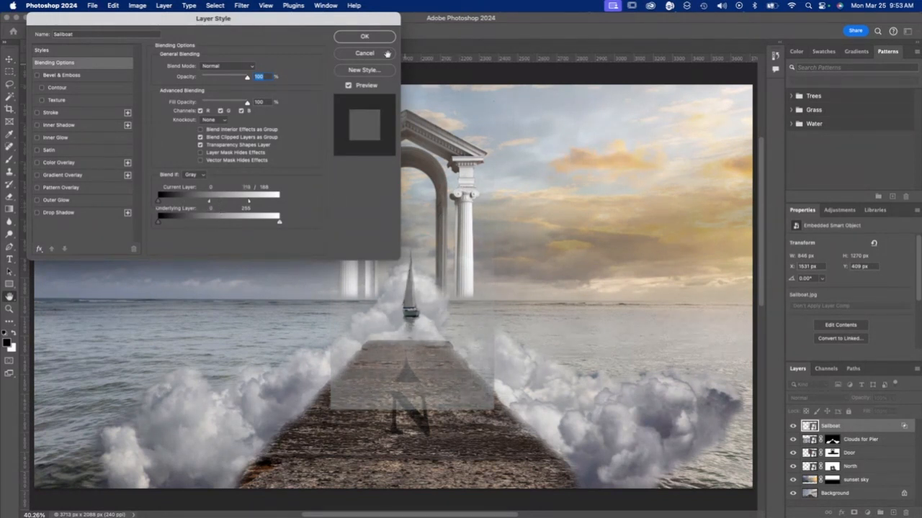
{"action": "left_click", "coordinate": [366, 36]}
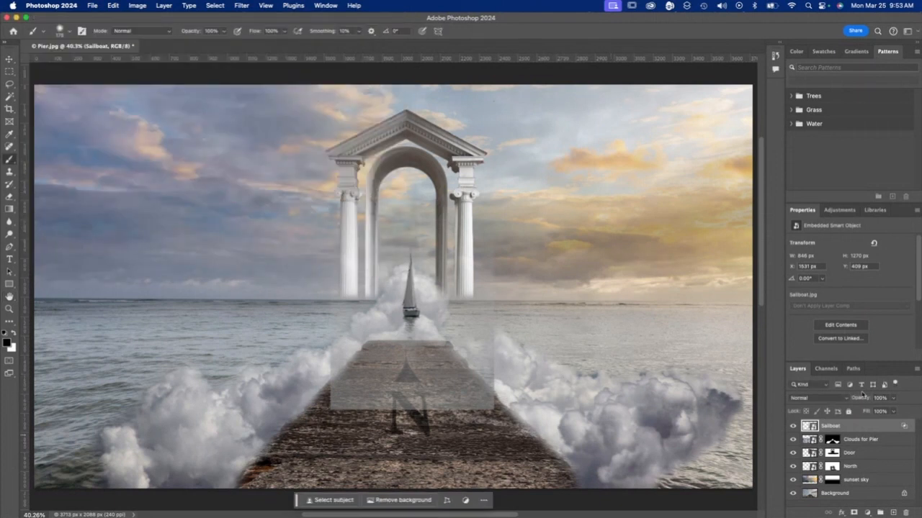
Add a white mask to the Sailboat layer and paint black over the leftover water around the boat and on the pier
{"action": "left_click", "coordinate": [868, 510]}
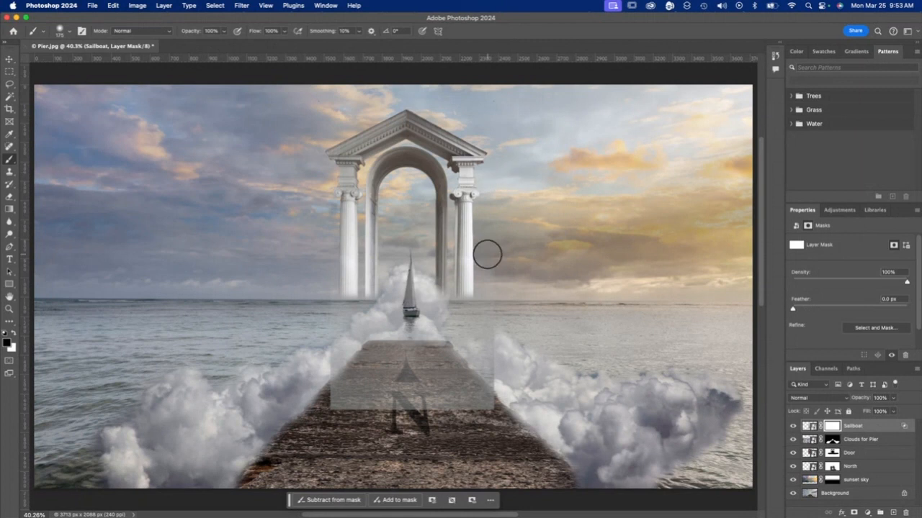
{"action": "mouse_move", "coordinate": [485, 311]}
{"action": "left_mouse_down"}
{"action": "mouse_move", "coordinate": [487, 403]}
{"action": "mouse_move", "coordinate": [475, 347]}
{"action": "mouse_move", "coordinate": [482, 273]}
{"action": "mouse_move", "coordinate": [446, 337]}
{"action": "mouse_move", "coordinate": [401, 350]}
{"action": "mouse_move", "coordinate": [320, 344]}
{"action": "left_mouse_up"}
{"action": "left_click_drag", "start_coordinate": [485, 370], "coordinate": [460, 394]}
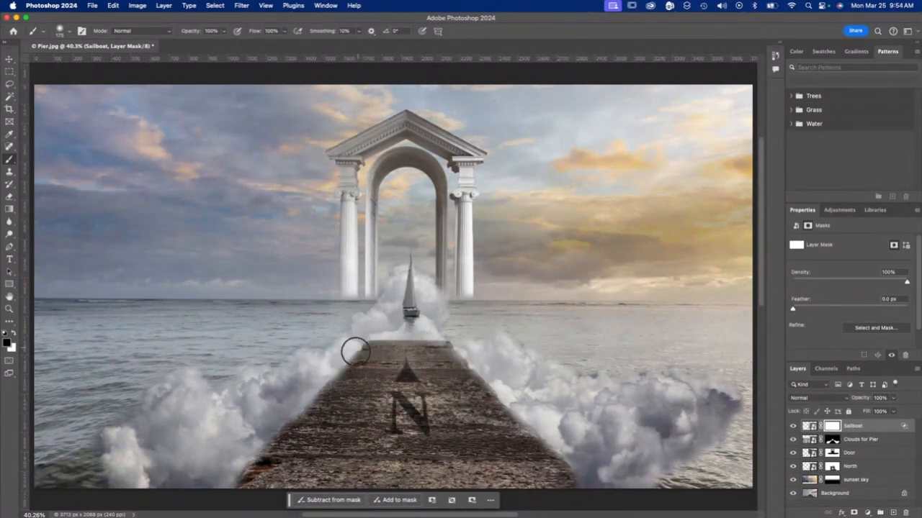
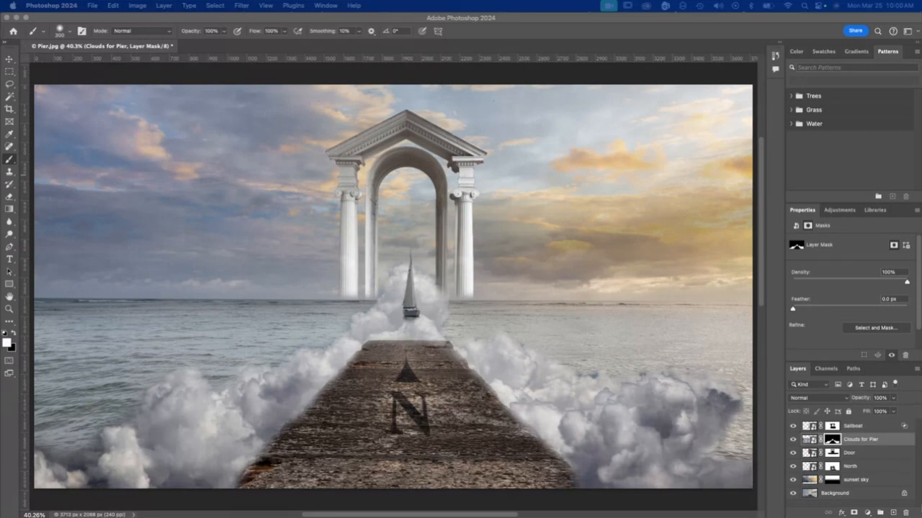
Place Clouds for Sky.jpg as an embedded image, commit it, and keep its layer directly beneath the Sailboat layer
{"action": "left_click", "coordinate": [92, 5]}
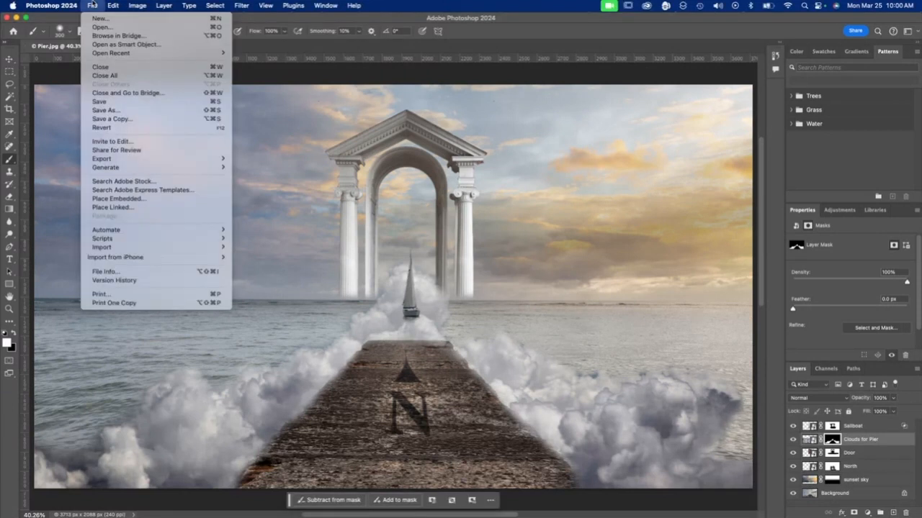
{"action": "left_click", "coordinate": [111, 202]}
{"action": "left_click", "coordinate": [395, 155]}
{"action": "double_click", "coordinate": [394, 154]}
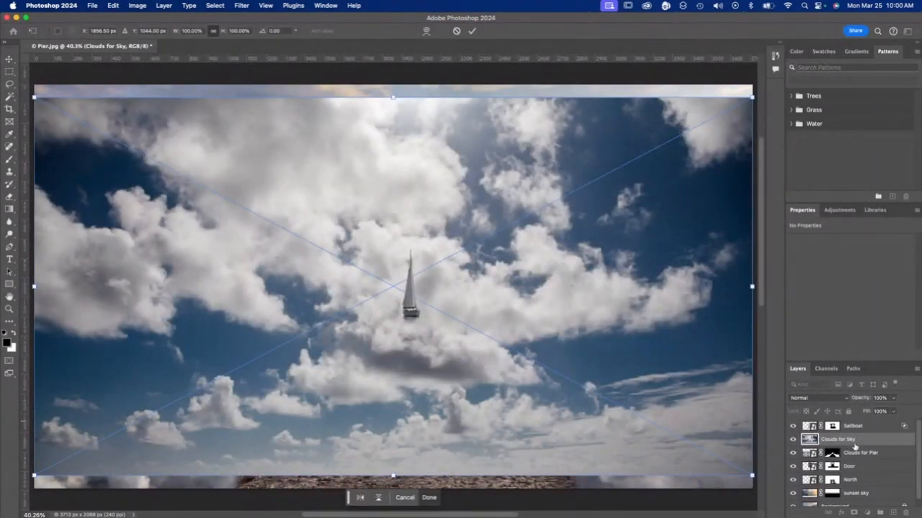
{"action": "key", "text": "Return"}
{"action": "left_click_drag", "start_coordinate": [854, 445], "coordinate": [853, 426]}
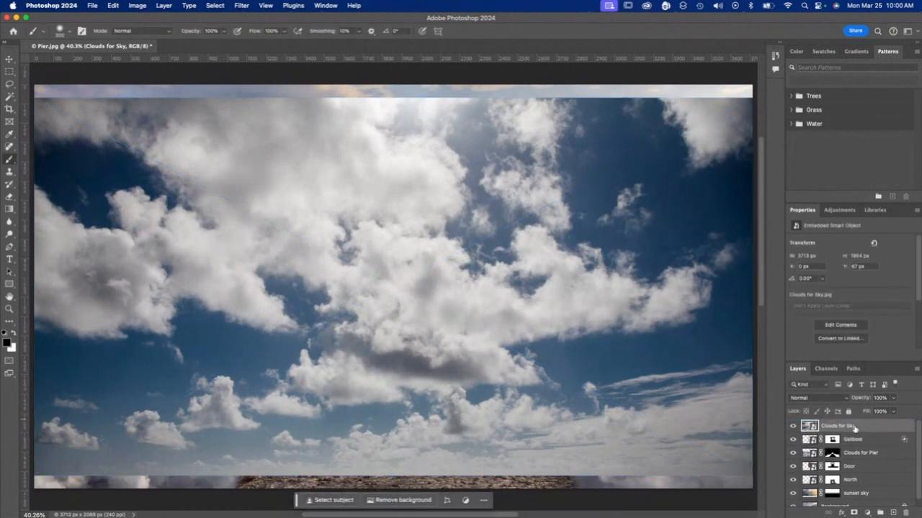
{"action": "left_click_drag", "start_coordinate": [854, 429], "coordinate": [853, 448]}
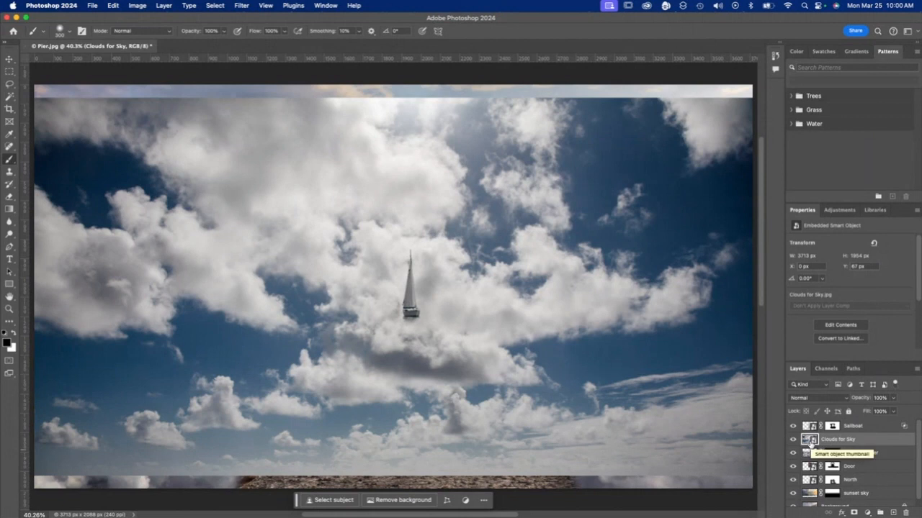
Lower the Clouds for Sky layer to 50% opacity, align it at X 0 px, Y -237 px, and restore 100% opacity
{"action": "key", "text": "v"}
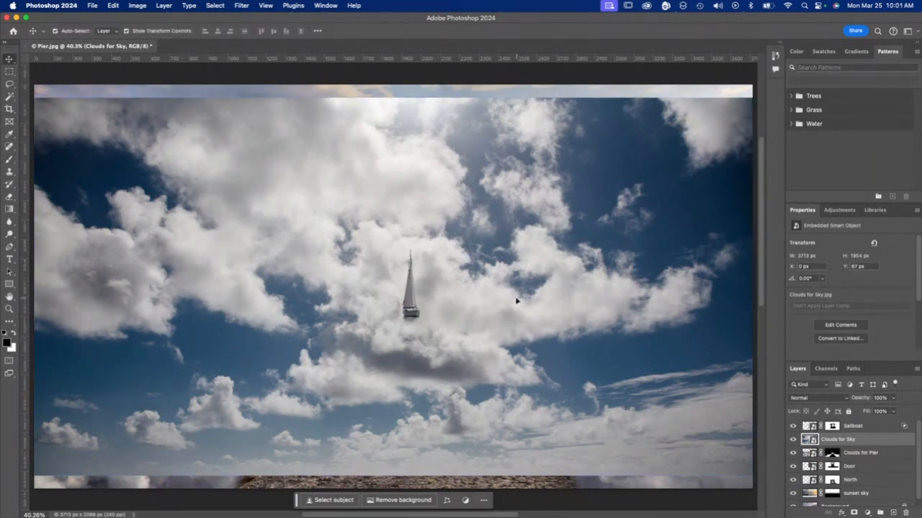
{"action": "left_click_drag", "start_coordinate": [517, 300], "coordinate": [524, 226]}
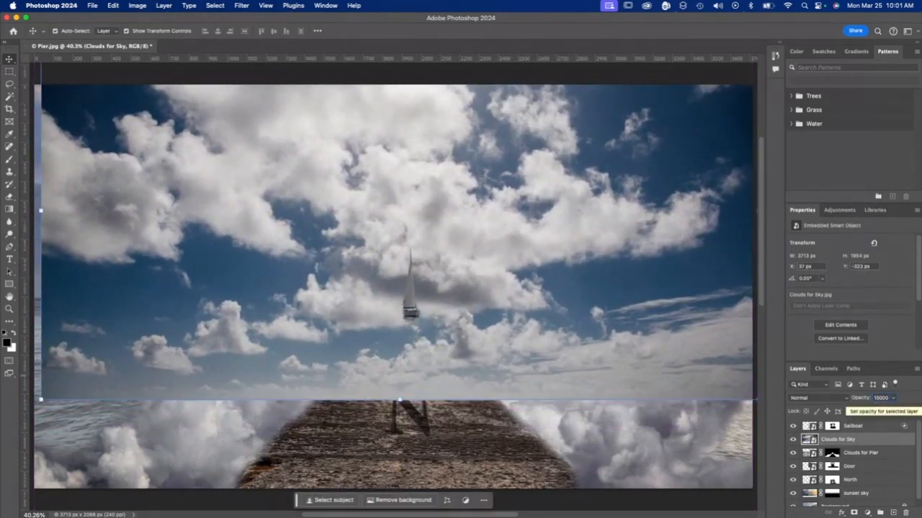
{"action": "left_click", "coordinate": [878, 398]}
{"action": "type", "text": "50"}
{"action": "left_click_drag", "start_coordinate": [633, 230], "coordinate": [584, 246]}
{"action": "key", "text": "super+minus"}
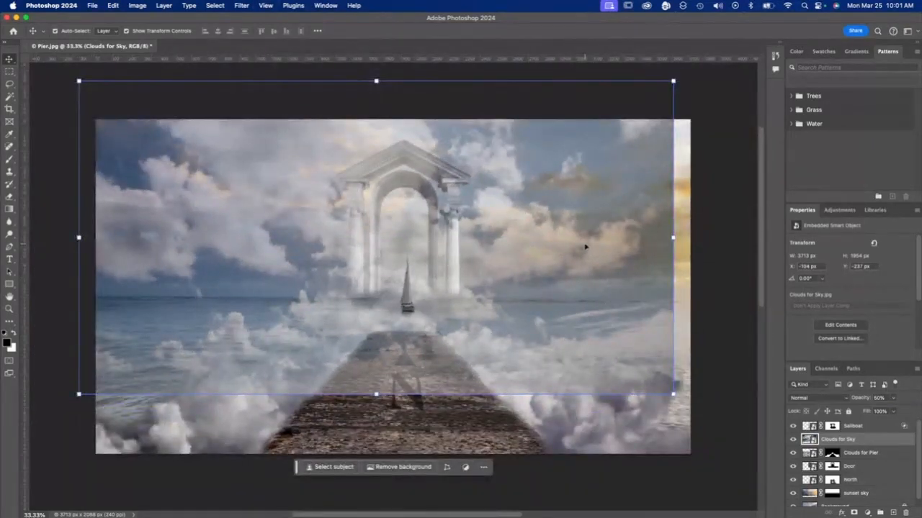
{"action": "left_click_drag", "start_coordinate": [564, 215], "coordinate": [579, 216]}
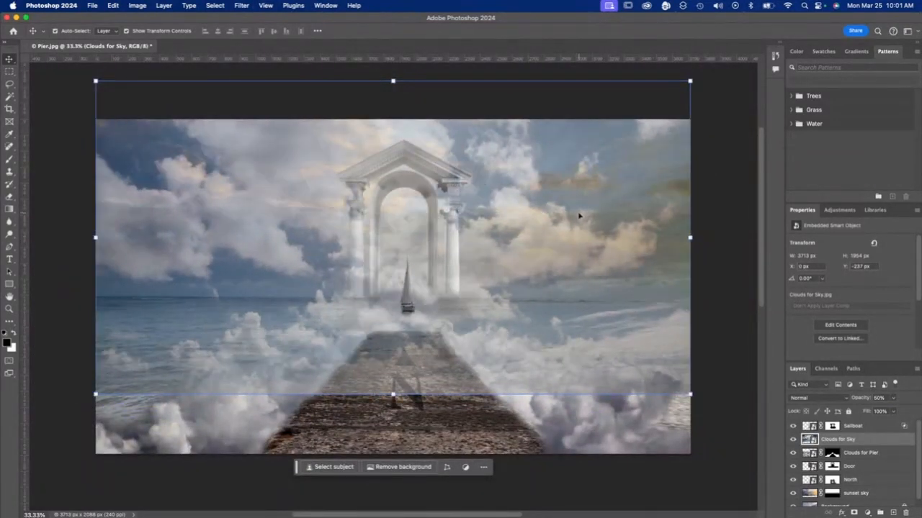
{"action": "left_click", "coordinate": [879, 399]}
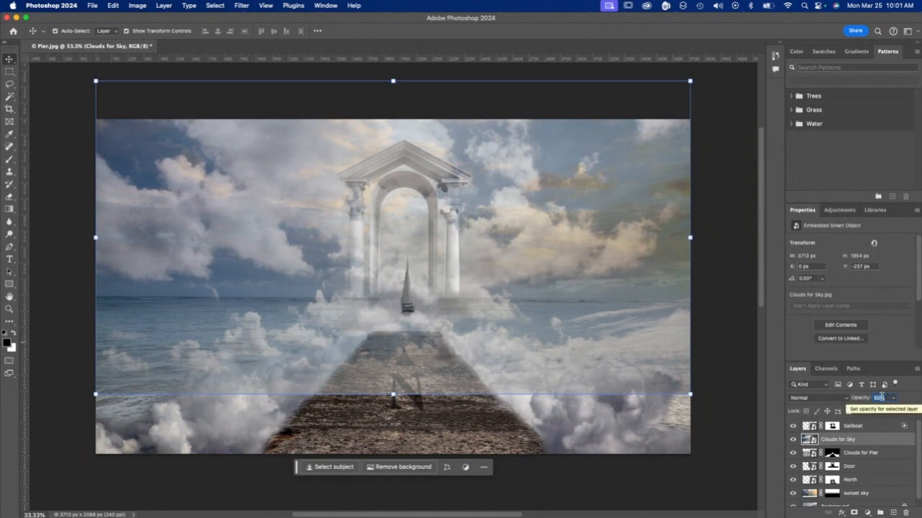
{"action": "type", "text": "100"}
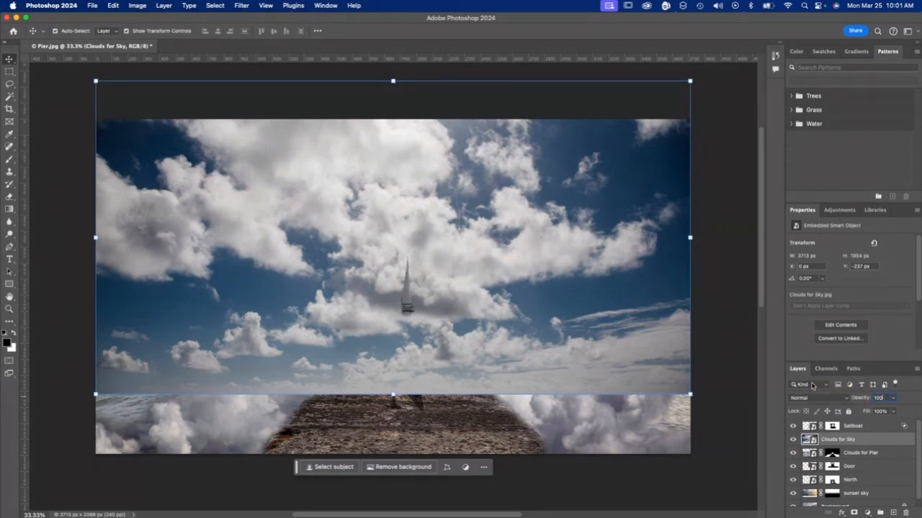
Split the Clouds for Sky layer's Gray Blend If shadow limit for the current layer to 119 / 188 and apply the layer style
{"action": "double_click", "coordinate": [885, 440]}
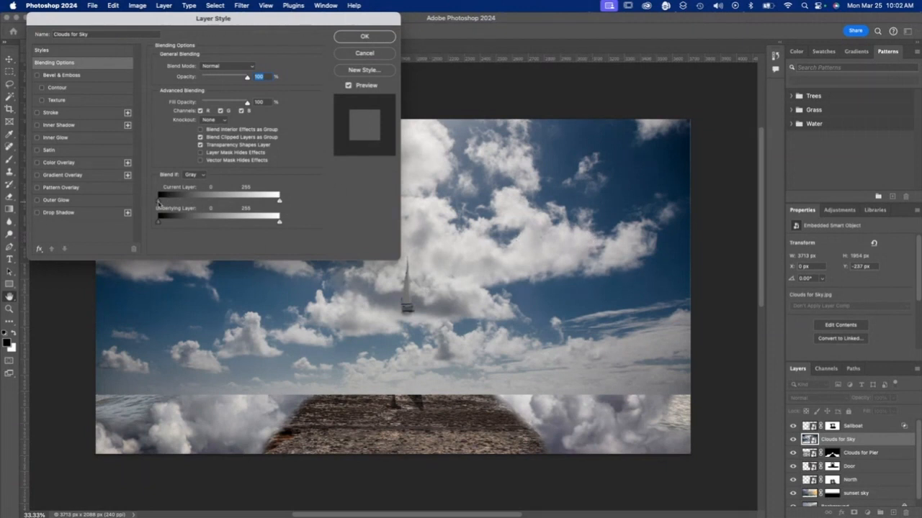
{"action": "left_click_drag", "start_coordinate": [160, 203], "coordinate": [214, 207]}
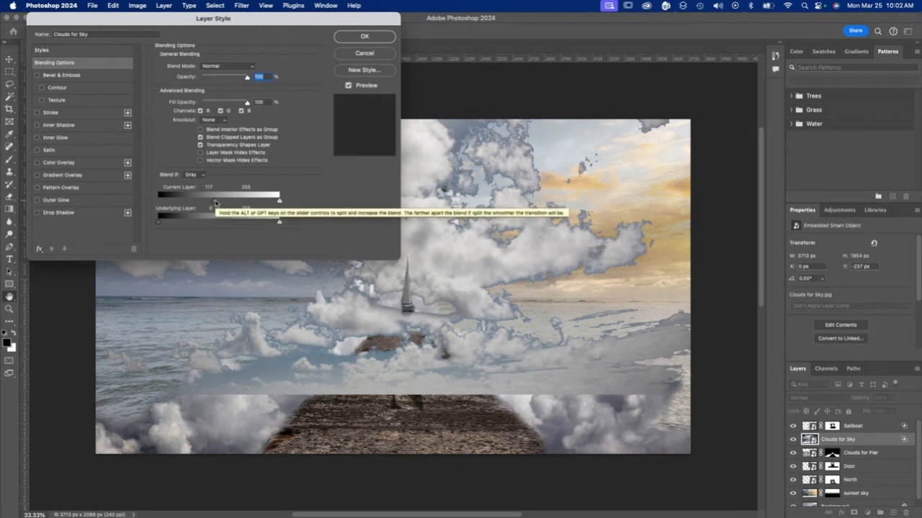
{"action": "left_click_drag", "start_coordinate": [215, 203], "coordinate": [250, 209]}
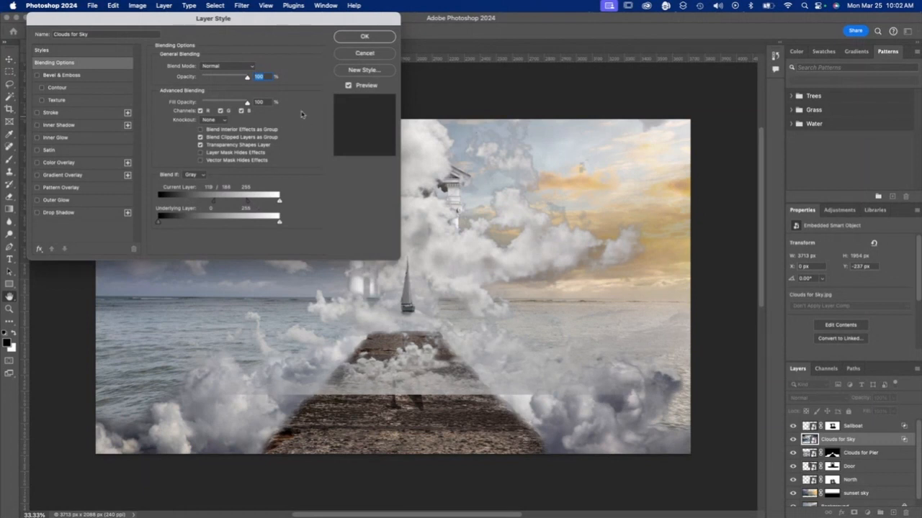
{"action": "left_click", "coordinate": [371, 36]}
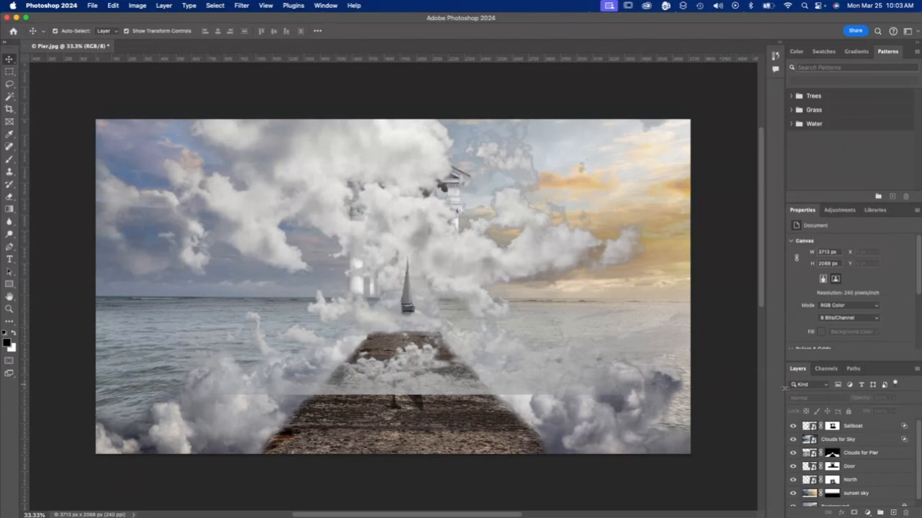
Add a white layer mask to the Clouds for Sky layer and ready the soft round Brush for painting on it
{"action": "left_click", "coordinate": [845, 439]}
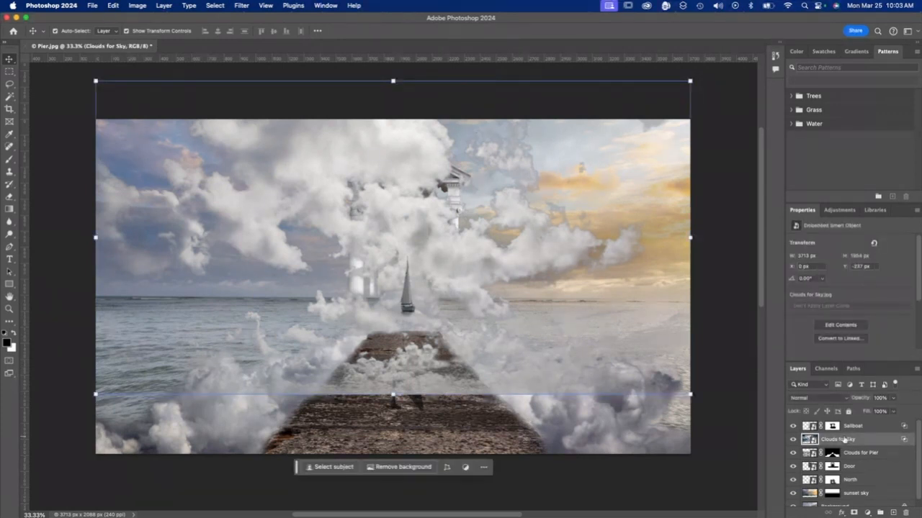
{"action": "left_click", "coordinate": [854, 513]}
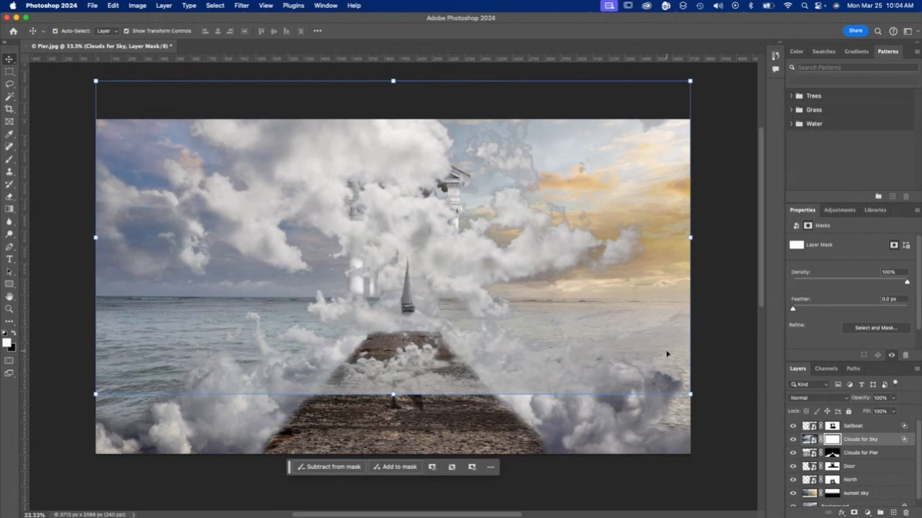
{"action": "key", "text": "b"}
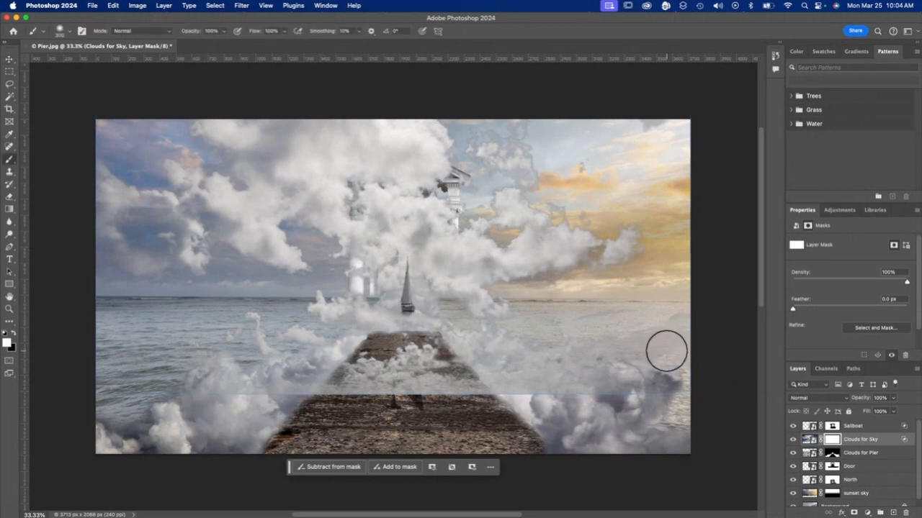
{"action": "right_click", "coordinate": [667, 353]}
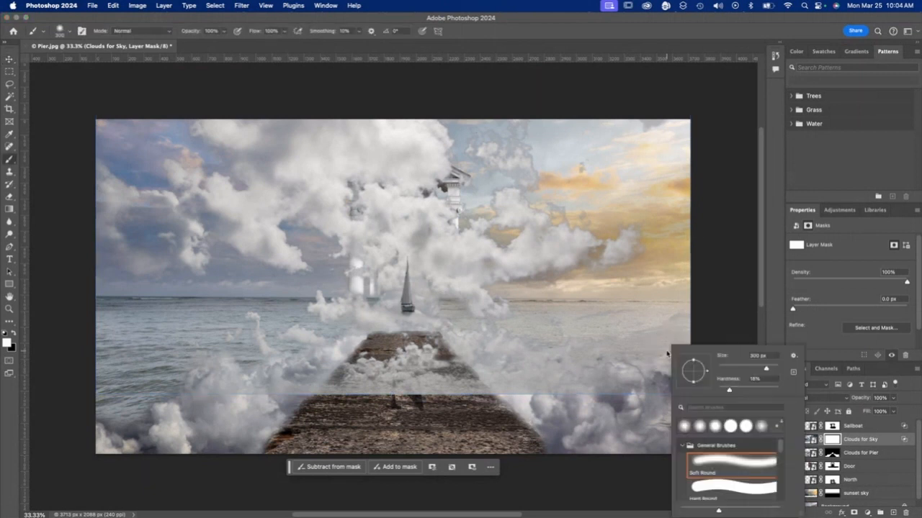
{"action": "left_click", "coordinate": [729, 391]}
{"action": "left_click", "coordinate": [611, 321]}
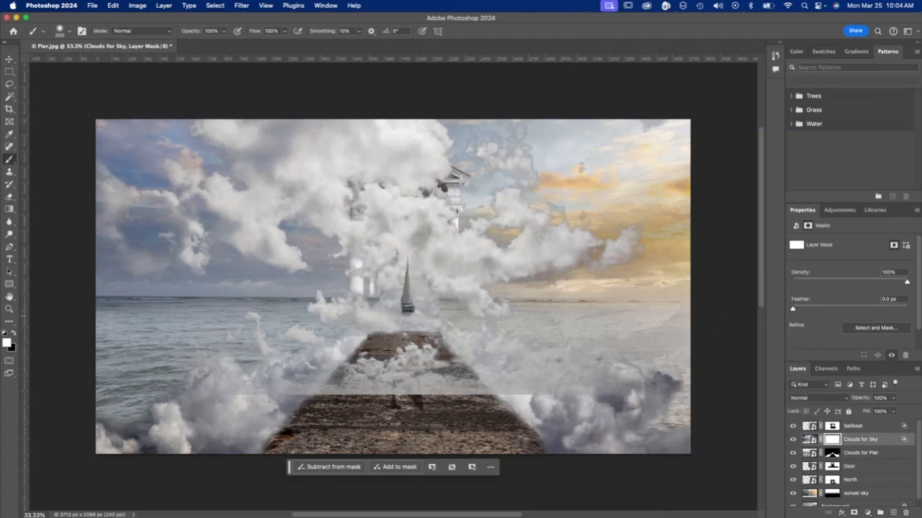
Paint black on the mask with a 600 px brush over the sky clouds covering the water and the pier
{"action": "left_click", "coordinate": [12, 334]}
{"action": "key", "text": "bracketright"}
{"action": "key", "text": "bracketright"}
{"action": "key", "text": "bracketright"}
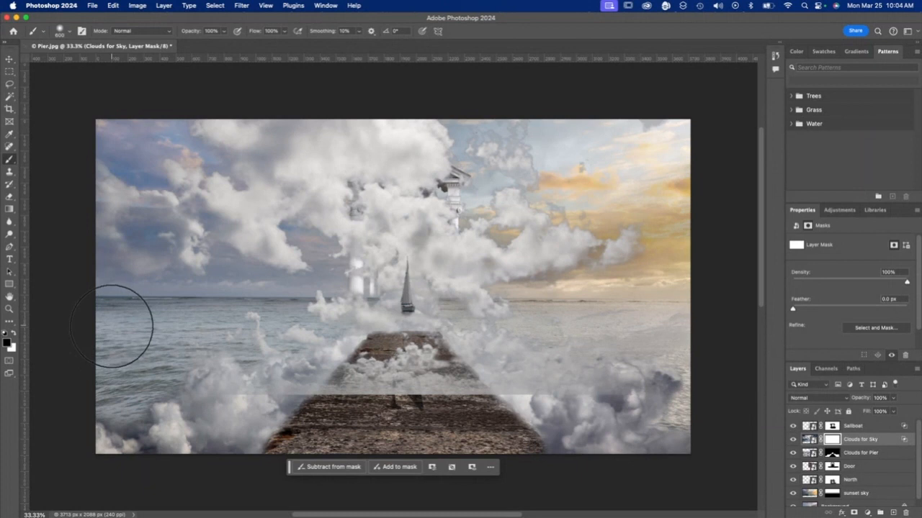
{"action": "mouse_move", "coordinate": [346, 375]}
{"action": "left_mouse_down"}
{"action": "mouse_move", "coordinate": [463, 394]}
{"action": "mouse_move", "coordinate": [468, 329]}
{"action": "mouse_move", "coordinate": [353, 321]}
{"action": "left_mouse_up"}
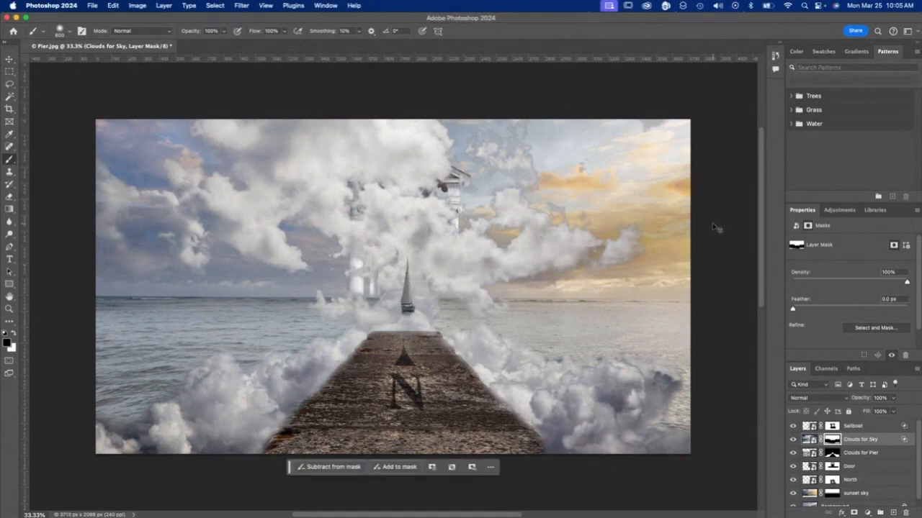
Paint black on the Clouds for Sky mask with a 100 px brush to uncover the doorway's left front column
{"action": "key", "text": "super+equal"}
{"action": "key", "text": "super+equal"}
{"action": "key", "text": "super+equal"}
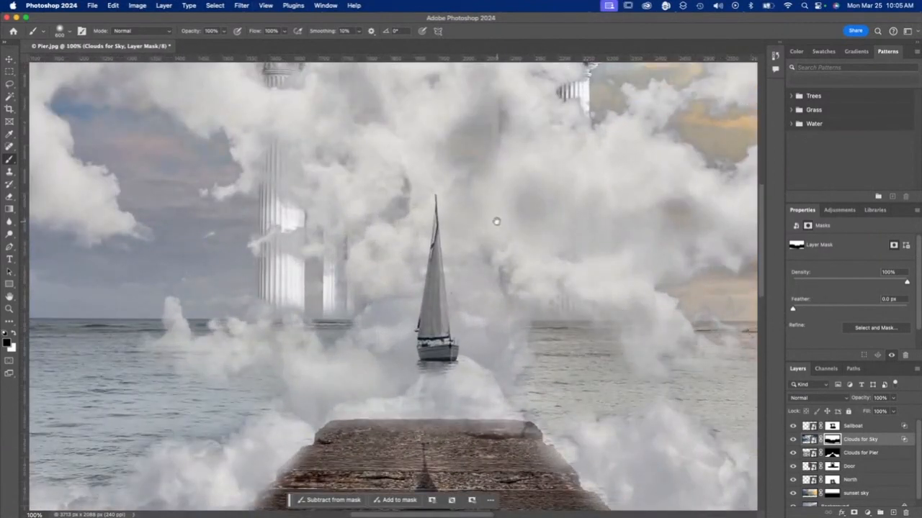
{"action": "left_click_drag", "start_coordinate": [496, 220], "coordinate": [353, 316]}
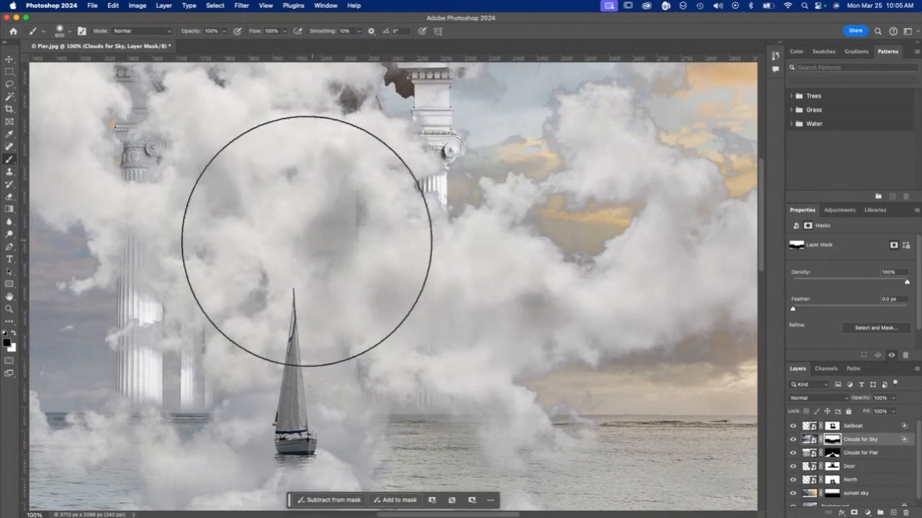
{"action": "scroll", "coordinate": [306, 259], "scroll_direction": "left", "scroll_amount": 3}
{"action": "scroll", "coordinate": [305, 259], "scroll_direction": "up", "scroll_amount": 1}
{"action": "scroll", "coordinate": [305, 246], "scroll_direction": "left", "scroll_amount": 2}
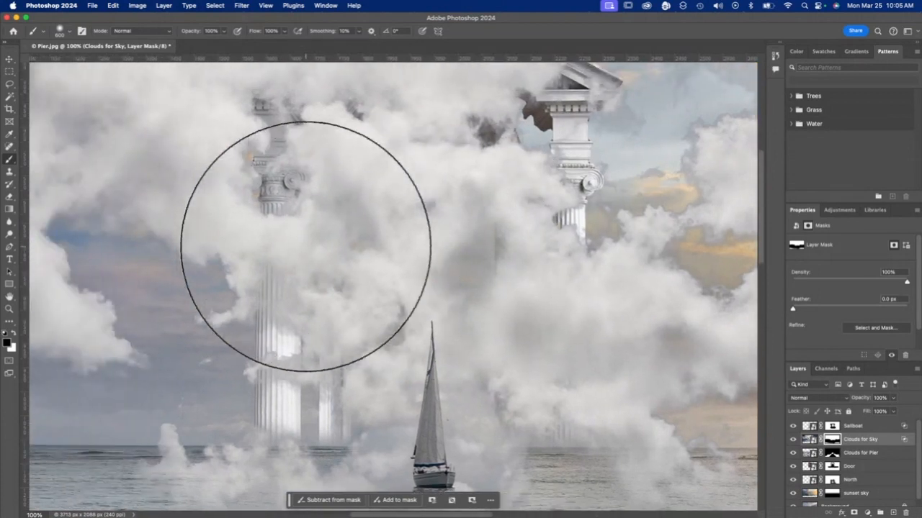
{"action": "key", "text": "bracketleft"}
{"action": "key", "text": "bracketleft"}
{"action": "key", "text": "bracketleft"}
{"action": "key", "text": "bracketleft"}
{"action": "key", "text": "bracketleft"}
{"action": "key", "text": "bracketleft"}
{"action": "key", "text": "bracketleft"}
{"action": "key", "text": "bracketleft"}
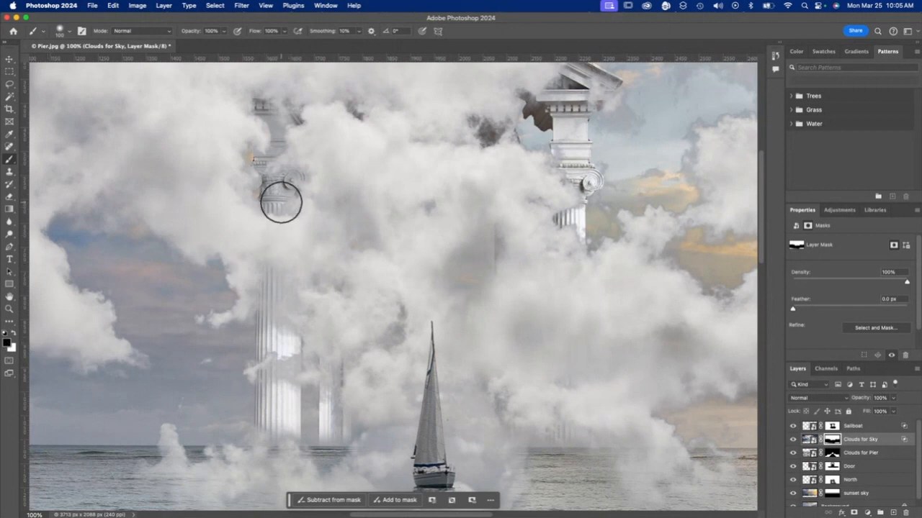
{"action": "left_click", "coordinate": [281, 202]}
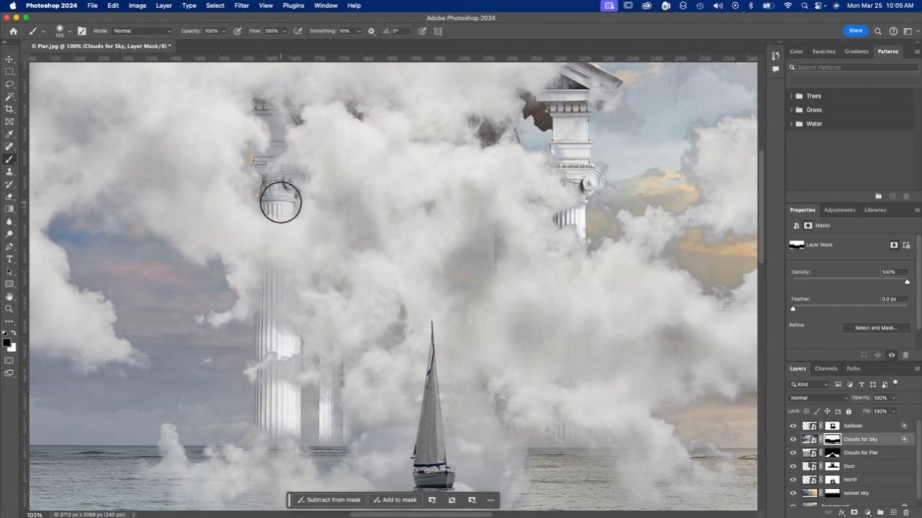
{"action": "mouse_move", "coordinate": [281, 202]}
{"action": "left_mouse_down"}
{"action": "mouse_move", "coordinate": [281, 393]}
{"action": "mouse_move", "coordinate": [270, 279]}
{"action": "mouse_move", "coordinate": [277, 184]}
{"action": "mouse_move", "coordinate": [260, 173]}
{"action": "mouse_move", "coordinate": [284, 174]}
{"action": "mouse_move", "coordinate": [294, 119]}
{"action": "mouse_move", "coordinate": [301, 127]}
{"action": "mouse_move", "coordinate": [267, 115]}
{"action": "mouse_move", "coordinate": [293, 180]}
{"action": "left_mouse_up"}
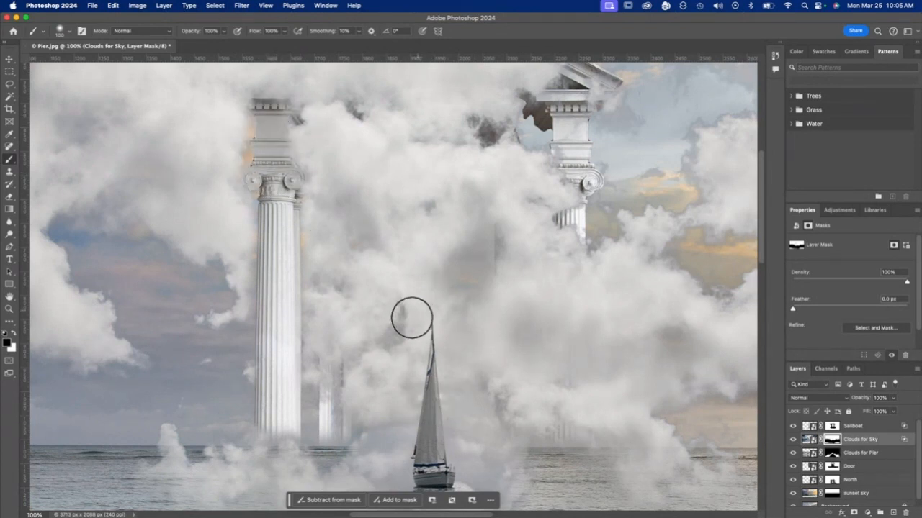
{"action": "mouse_move", "coordinate": [456, 261]}
{"action": "left_mouse_down"}
{"action": "mouse_move", "coordinate": [380, 237]}
{"action": "mouse_move", "coordinate": [442, 202]}
{"action": "mouse_move", "coordinate": [368, 182]}
{"action": "mouse_move", "coordinate": [449, 161]}
{"action": "mouse_move", "coordinate": [425, 142]}
{"action": "mouse_move", "coordinate": [382, 134]}
{"action": "mouse_move", "coordinate": [495, 165]}
{"action": "mouse_move", "coordinate": [470, 182]}
{"action": "mouse_move", "coordinate": [512, 172]}
{"action": "mouse_move", "coordinate": [506, 147]}
{"action": "left_mouse_up"}
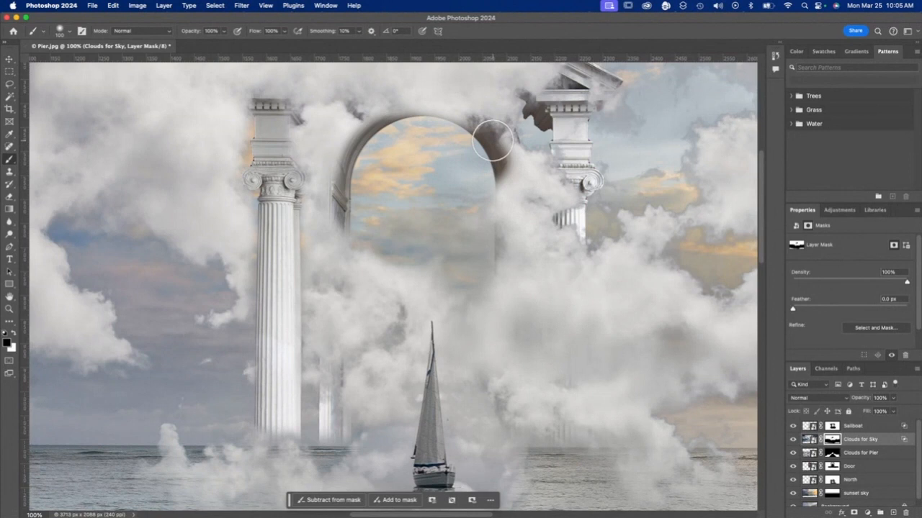
{"action": "key", "text": "super+z"}
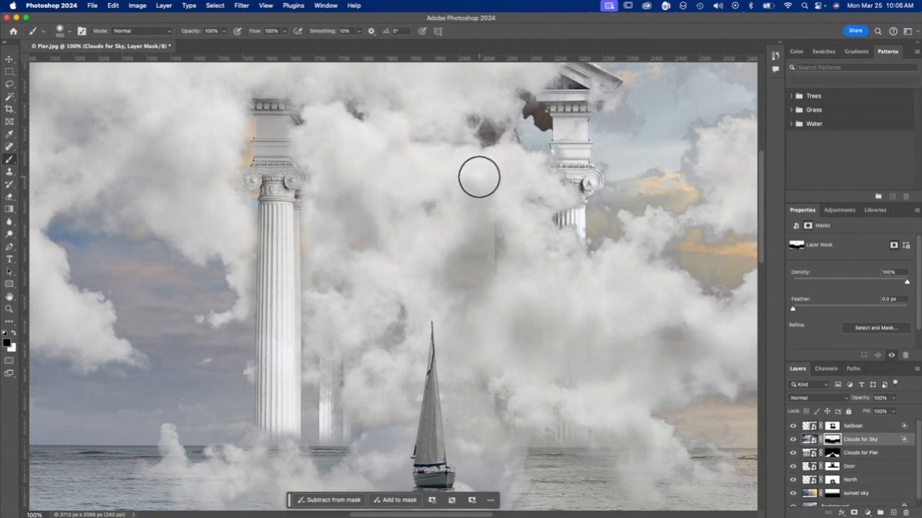
{"action": "key", "text": "x"}
{"action": "scroll", "coordinate": [457, 144], "scroll_direction": "left", "scroll_amount": 1}
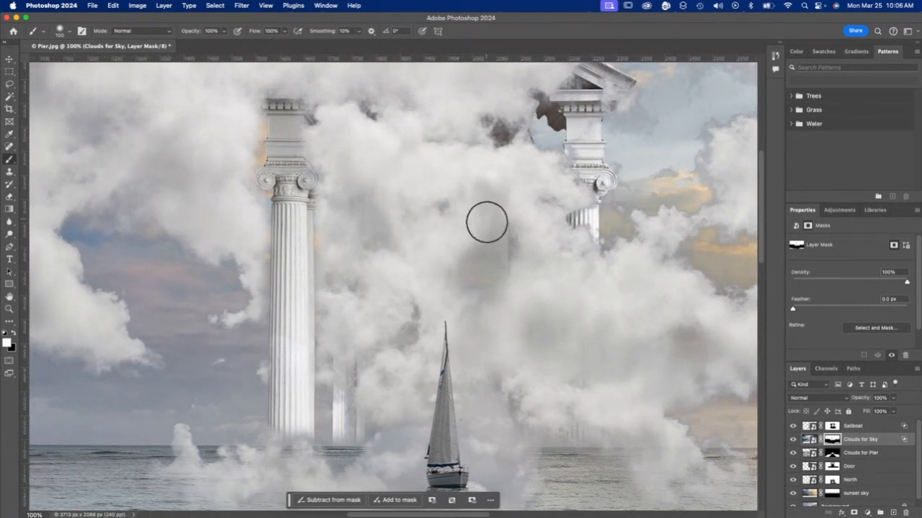
{"action": "left_click", "coordinate": [5, 338]}
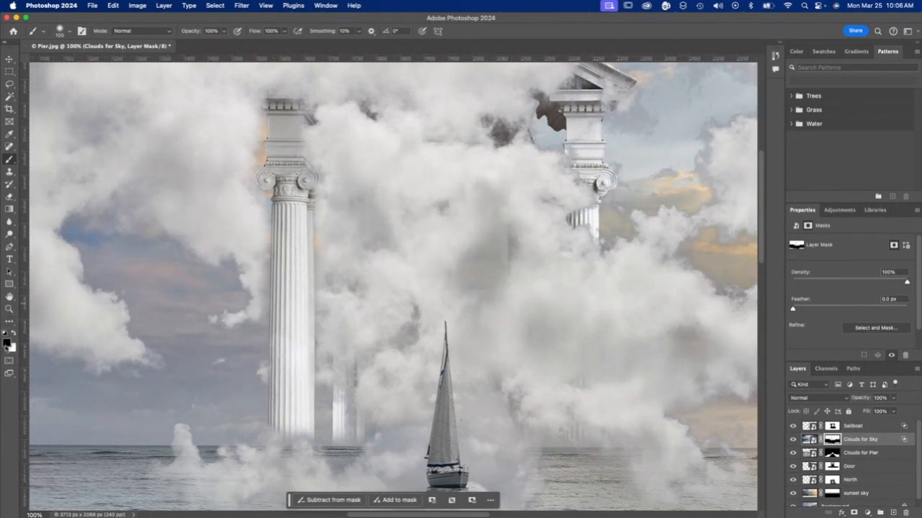
Paint black on the mask with a 150 px brush to clear the clouds from inside the arch opening above the sailboat
{"action": "key", "text": "bracketright"}
{"action": "key", "text": "bracketright"}
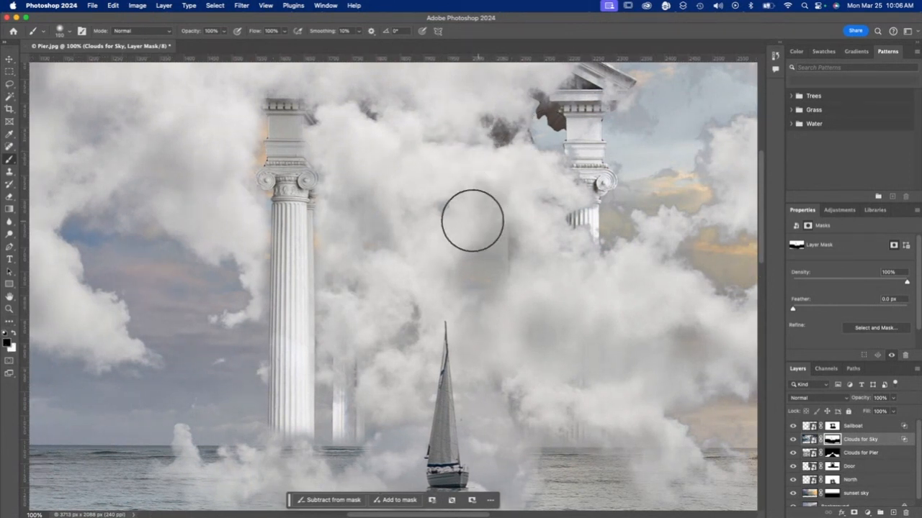
{"action": "mouse_move", "coordinate": [476, 220]}
{"action": "left_mouse_down"}
{"action": "mouse_move", "coordinate": [473, 175]}
{"action": "mouse_move", "coordinate": [461, 165]}
{"action": "mouse_move", "coordinate": [423, 169]}
{"action": "mouse_move", "coordinate": [405, 198]}
{"action": "mouse_move", "coordinate": [413, 254]}
{"action": "mouse_move", "coordinate": [397, 182]}
{"action": "mouse_move", "coordinate": [388, 244]}
{"action": "mouse_move", "coordinate": [438, 241]}
{"action": "mouse_move", "coordinate": [466, 252]}
{"action": "mouse_move", "coordinate": [437, 238]}
{"action": "mouse_move", "coordinate": [470, 264]}
{"action": "mouse_move", "coordinate": [484, 308]}
{"action": "mouse_move", "coordinate": [481, 383]}
{"action": "mouse_move", "coordinate": [492, 410]}
{"action": "mouse_move", "coordinate": [464, 301]}
{"action": "mouse_move", "coordinate": [408, 313]}
{"action": "mouse_move", "coordinate": [402, 330]}
{"action": "mouse_move", "coordinate": [393, 257]}
{"action": "left_mouse_up"}
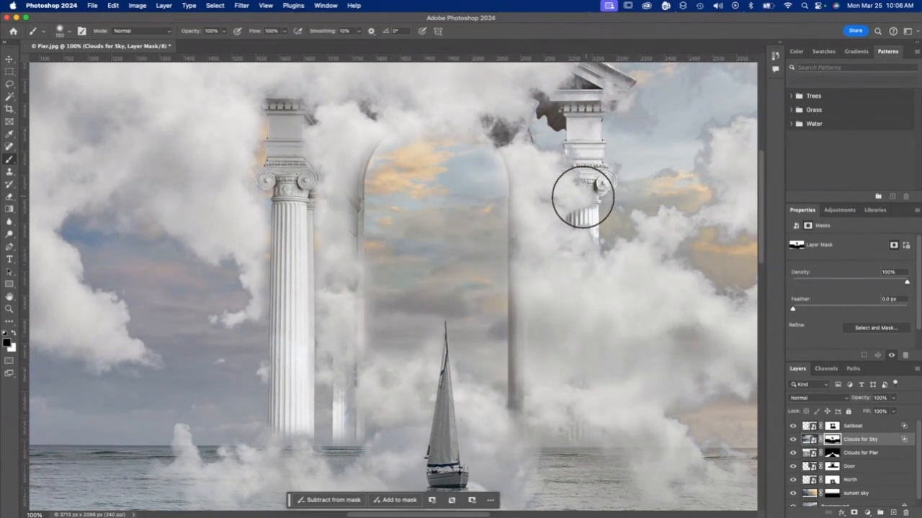
Undo an oversized stroke and paint black on the mask with a smaller brush to uncover the doorway's right front column
{"action": "left_click_drag", "start_coordinate": [584, 195], "coordinate": [544, 129]}
{"action": "key", "text": "super+z"}
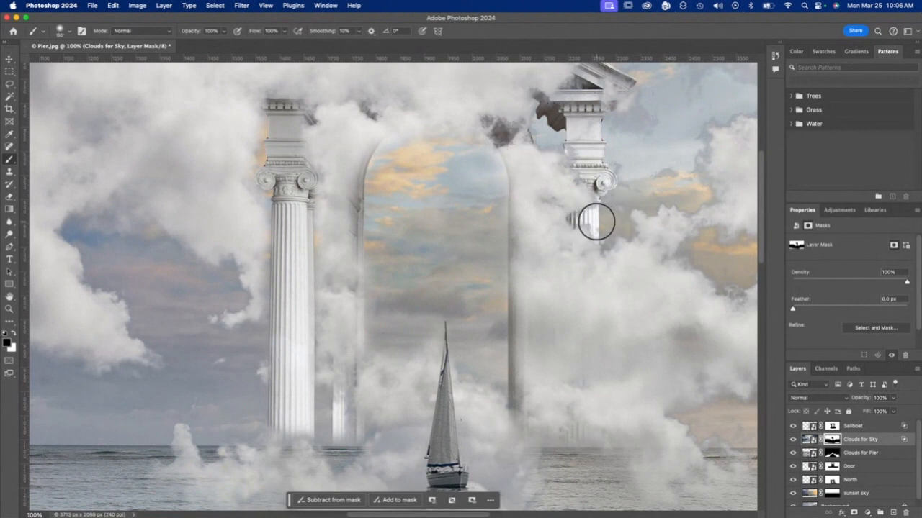
{"action": "mouse_move", "coordinate": [581, 208]}
{"action": "left_mouse_down"}
{"action": "mouse_move", "coordinate": [582, 438]}
{"action": "mouse_move", "coordinate": [581, 182]}
{"action": "left_mouse_up"}
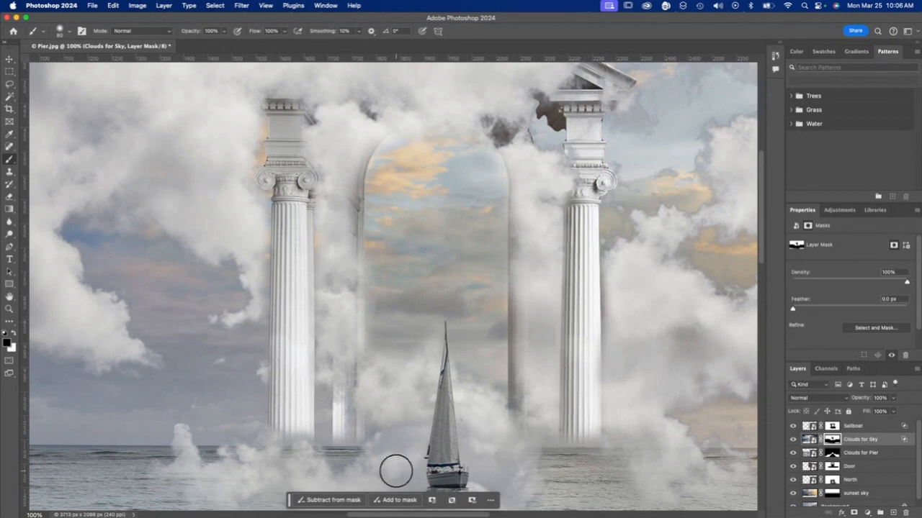
Paint black on the Clouds for Sky mask with a 700 px brush at 50% opacity to soften the sunset-side clouds and reveal the doorway's pediment
{"action": "key", "text": "super+0"}
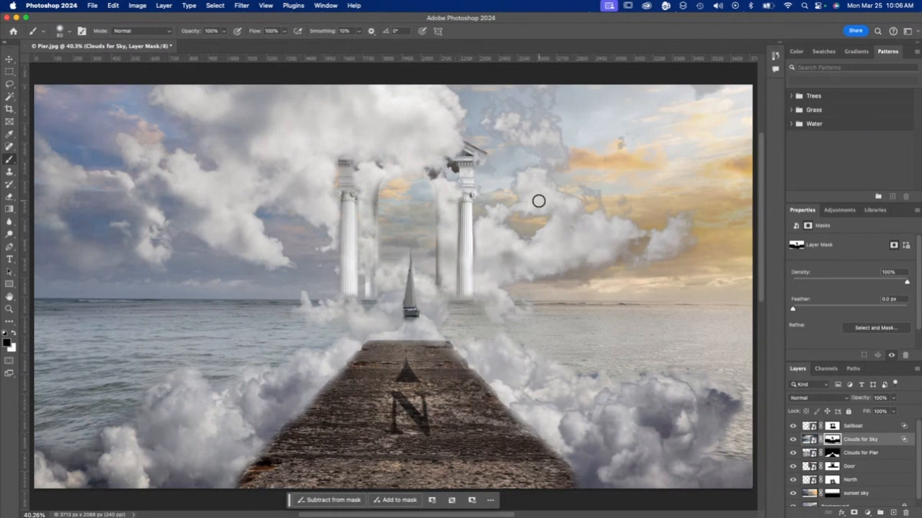
{"action": "key", "text": "bracketright"}
{"action": "key", "text": "bracketright"}
{"action": "key", "text": "bracketright"}
{"action": "key", "text": "bracketright"}
{"action": "key", "text": "bracketright"}
{"action": "key", "text": "bracketright"}
{"action": "left_click", "coordinate": [209, 31]}
{"action": "type", "text": "50"}
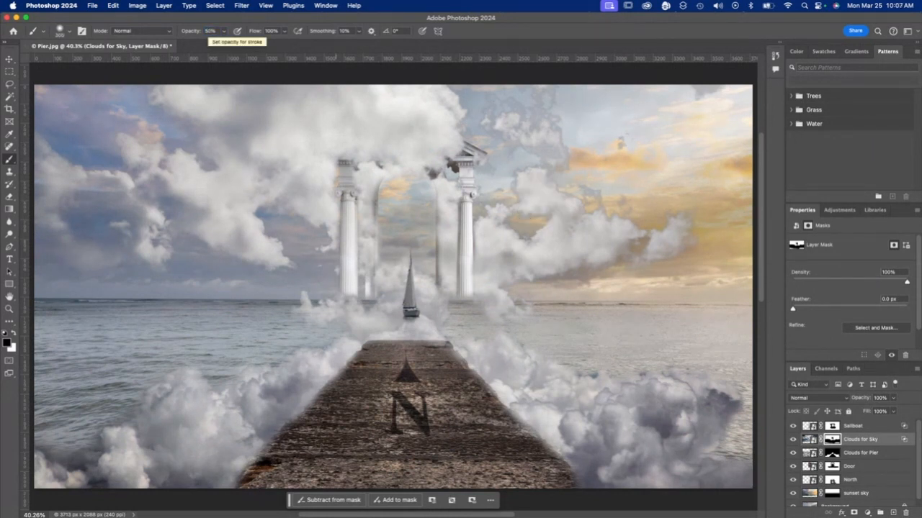
{"action": "key", "text": "bracketright"}
{"action": "key", "text": "bracketright"}
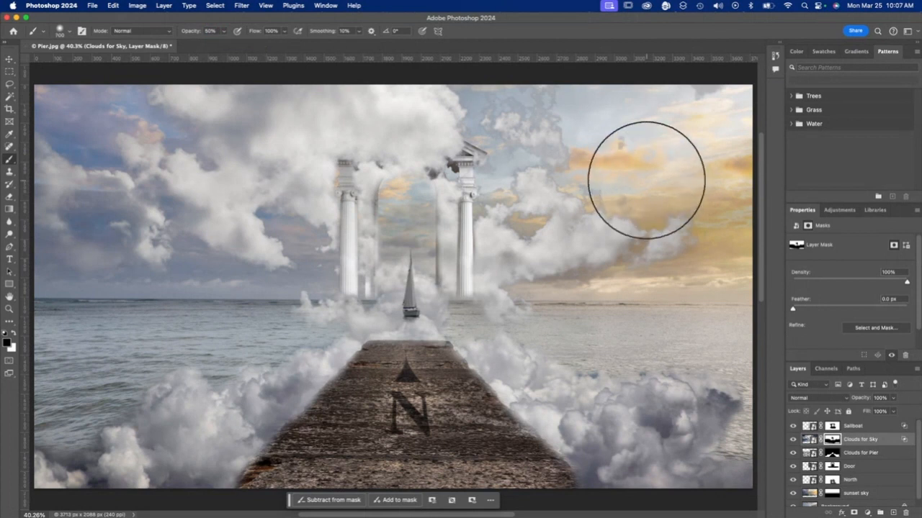
{"action": "mouse_move", "coordinate": [646, 180]}
{"action": "left_mouse_down"}
{"action": "mouse_move", "coordinate": [675, 102]}
{"action": "mouse_move", "coordinate": [630, 124]}
{"action": "mouse_move", "coordinate": [433, 99]}
{"action": "mouse_move", "coordinate": [404, 96]}
{"action": "left_mouse_up"}
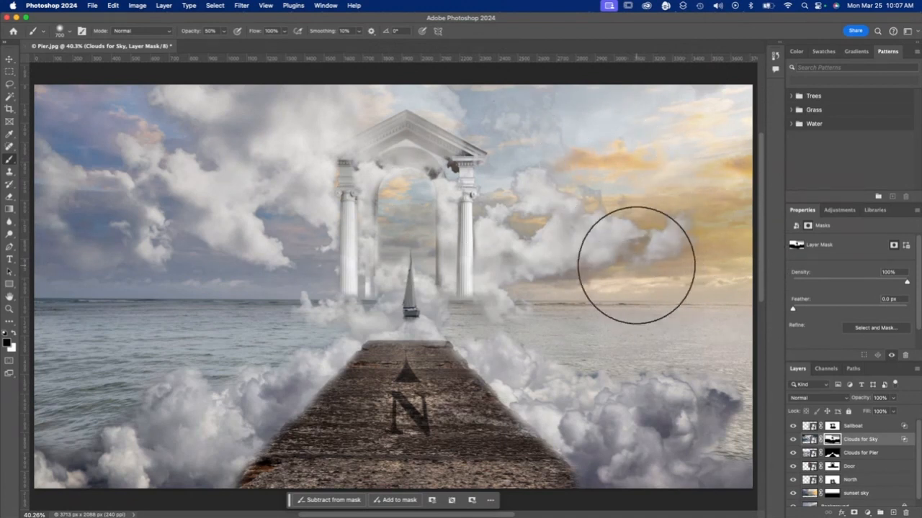
Place Birds.jpg from the compositing folder as an embedded layer above Clouds for Sky
{"action": "left_click", "coordinate": [93, 5]}
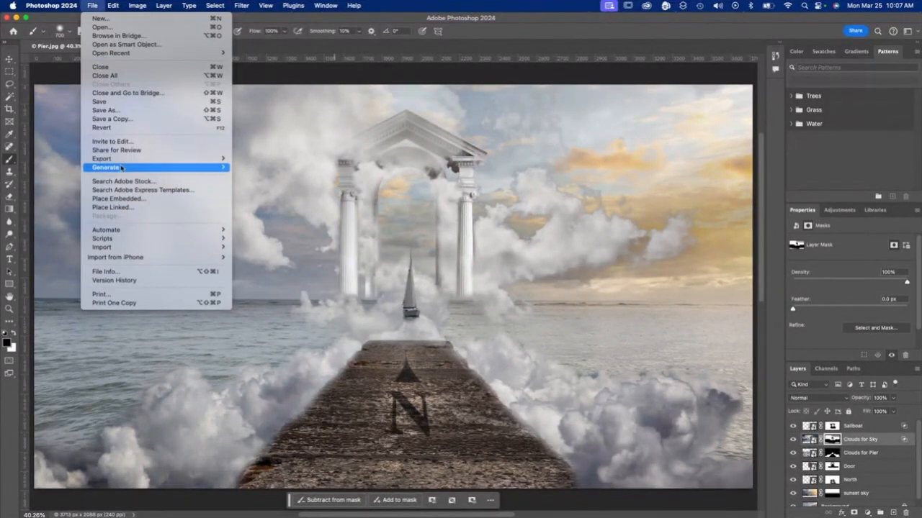
{"action": "left_click", "coordinate": [144, 200]}
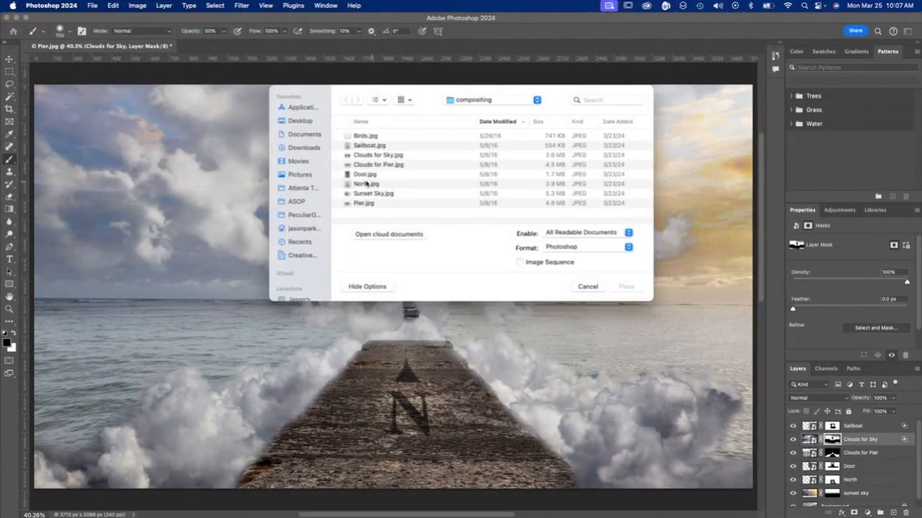
{"action": "left_click", "coordinate": [357, 138]}
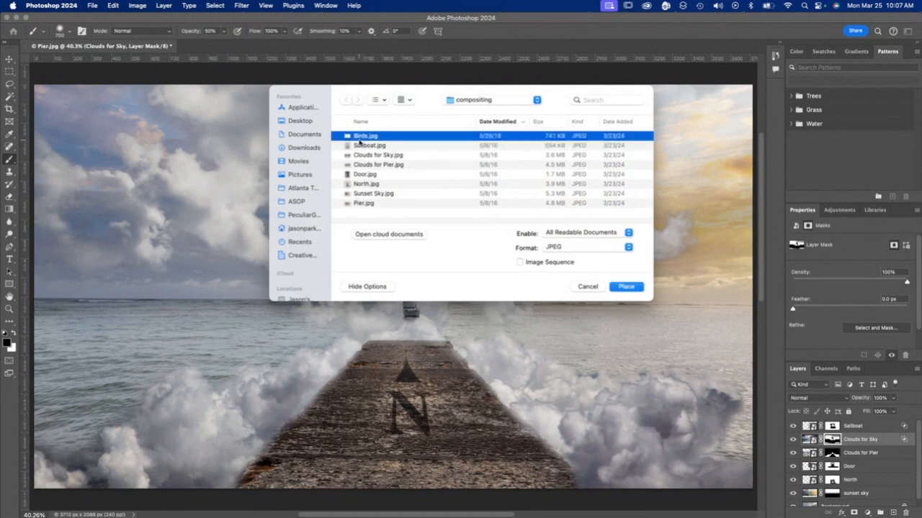
{"action": "key", "text": "Return"}
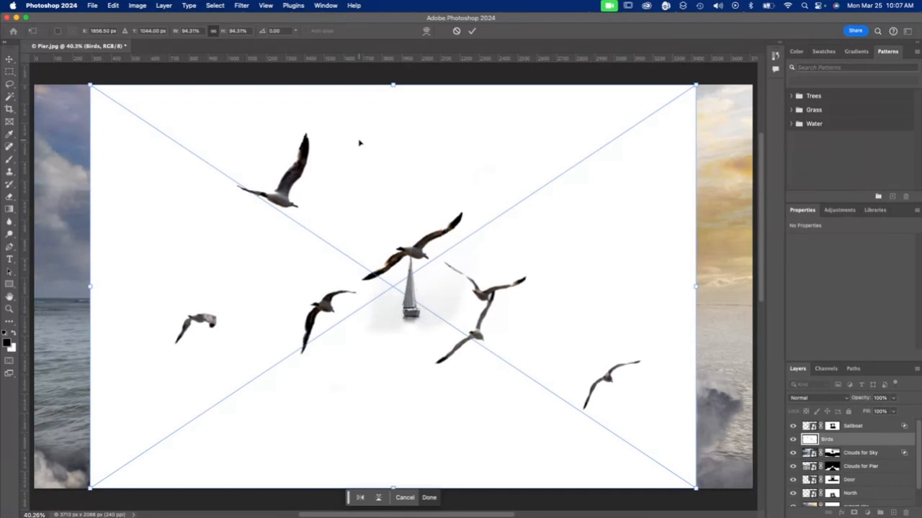
Set the Birds layer's blend mode to Multiply
{"action": "left_click", "coordinate": [821, 400]}
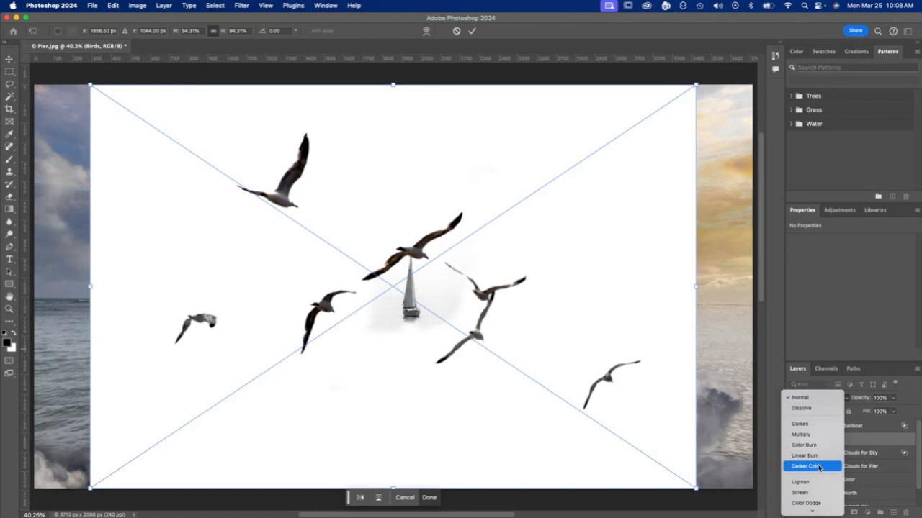
{"action": "scroll", "coordinate": [810, 489], "scroll_direction": "down", "scroll_amount": 3}
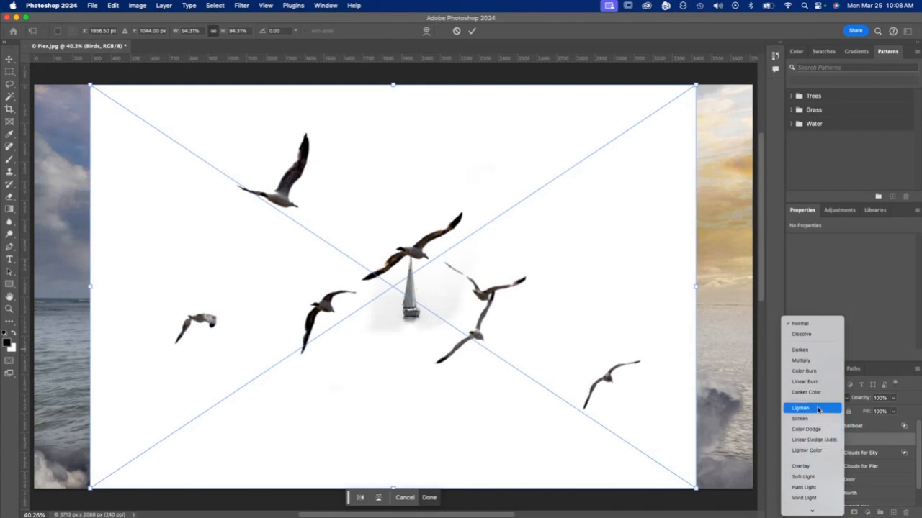
{"action": "left_click", "coordinate": [803, 360]}
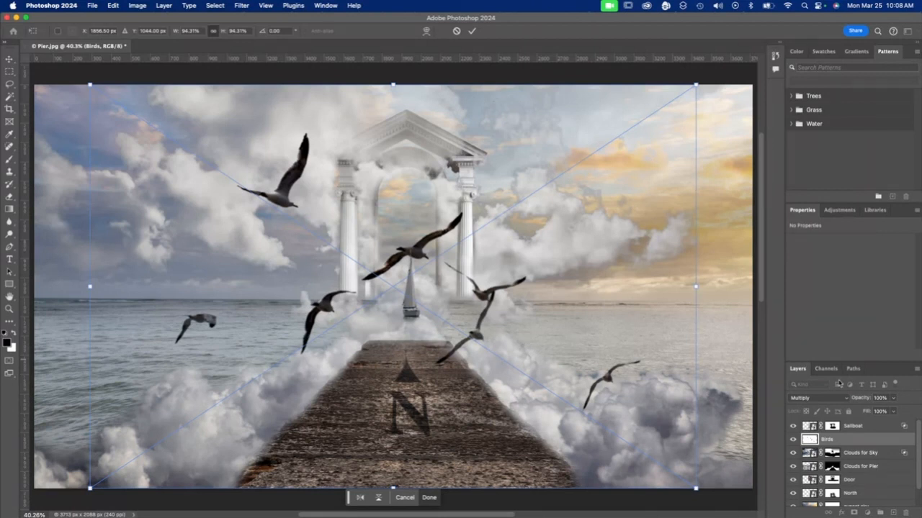
Scale the birds down to about 1819 by 1094 px and position them in the sky beside and across the doorway
{"action": "key", "text": "super+minus"}
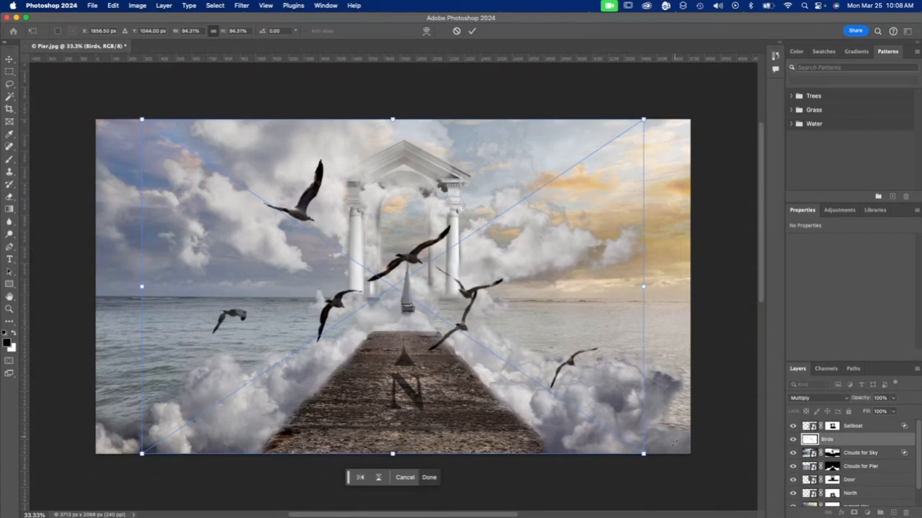
{"action": "left_click_drag", "start_coordinate": [643, 454], "coordinate": [434, 293]}
{"action": "left_click_drag", "start_coordinate": [338, 184], "coordinate": [384, 206]}
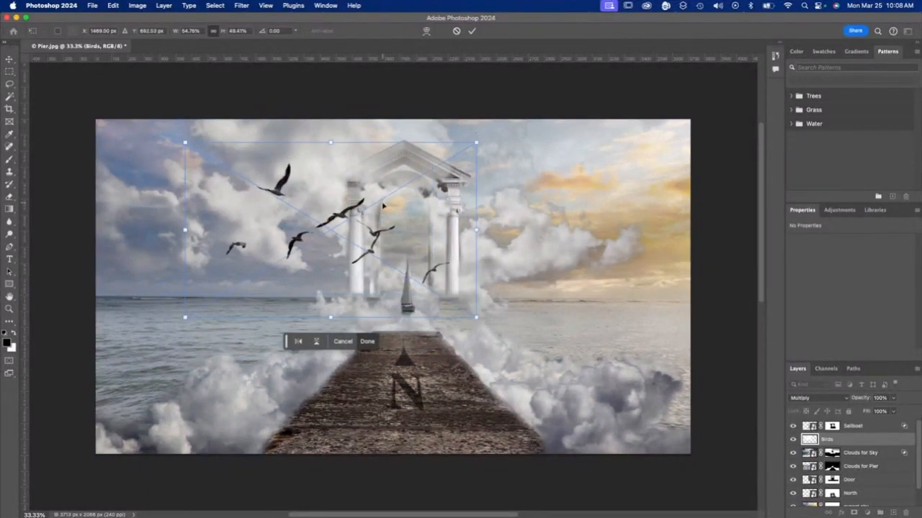
{"action": "key", "text": "Return"}
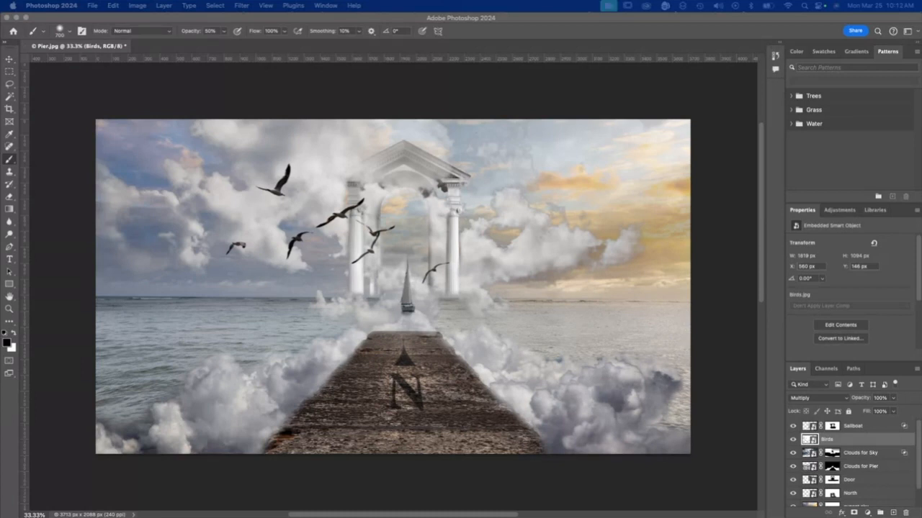
Add a solid color fill layer above Clouds for Sky, sampling the sunset's orange and adjusting it to e4b36a
{"action": "scroll", "coordinate": [889, 482], "scroll_direction": "down", "scroll_amount": 1}
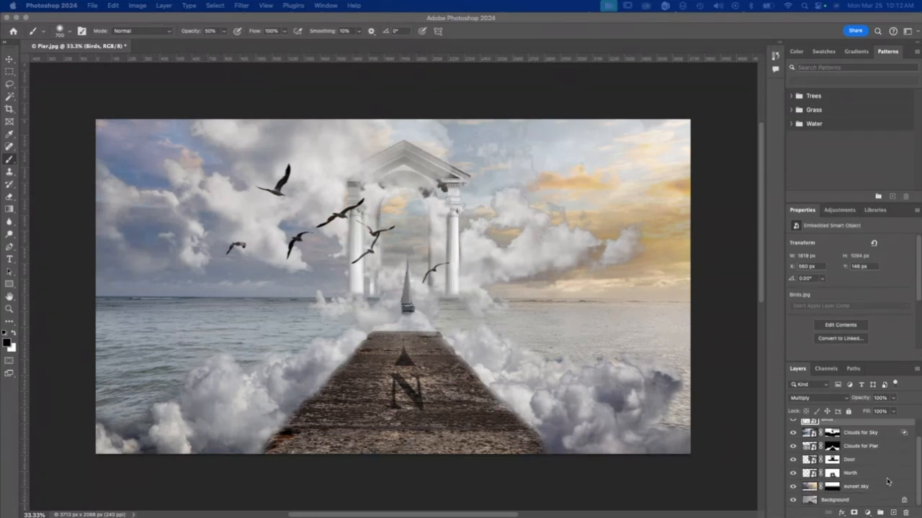
{"action": "left_click", "coordinate": [893, 434]}
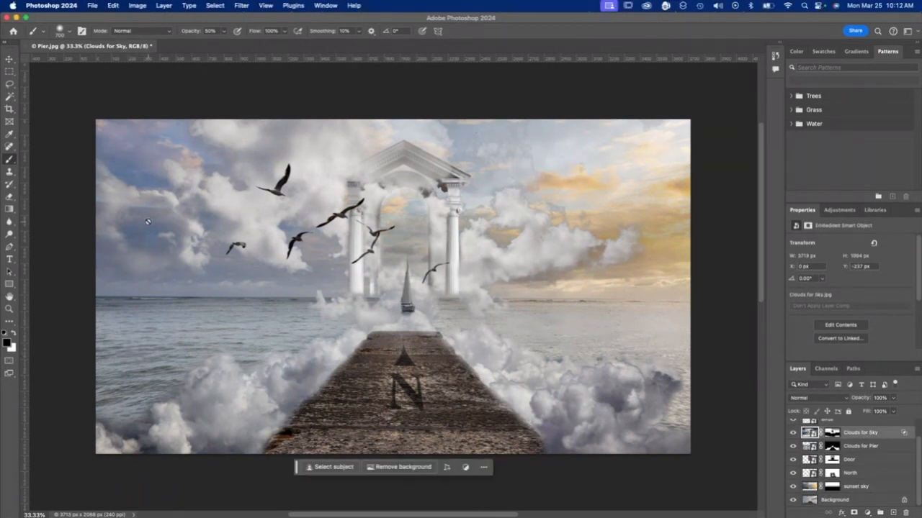
{"action": "left_click", "coordinate": [10, 134]}
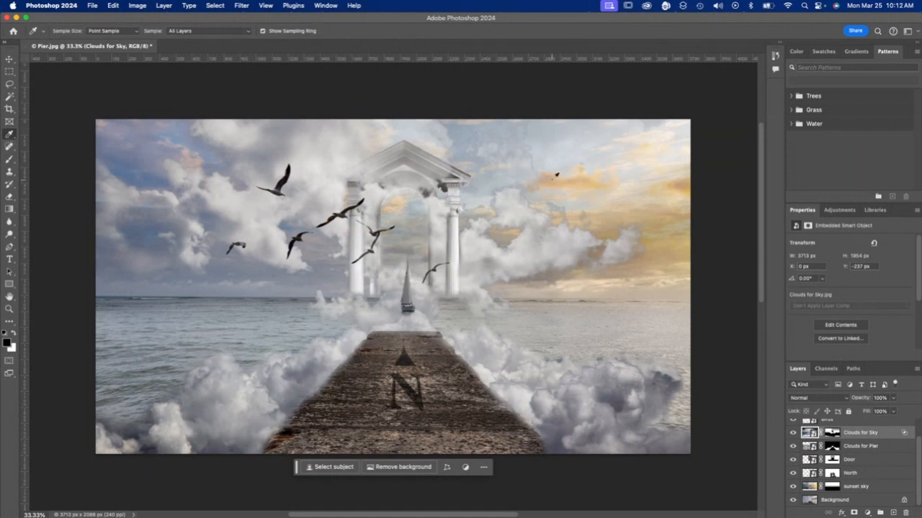
{"action": "left_click", "coordinate": [582, 186]}
{"action": "left_click", "coordinate": [867, 513]}
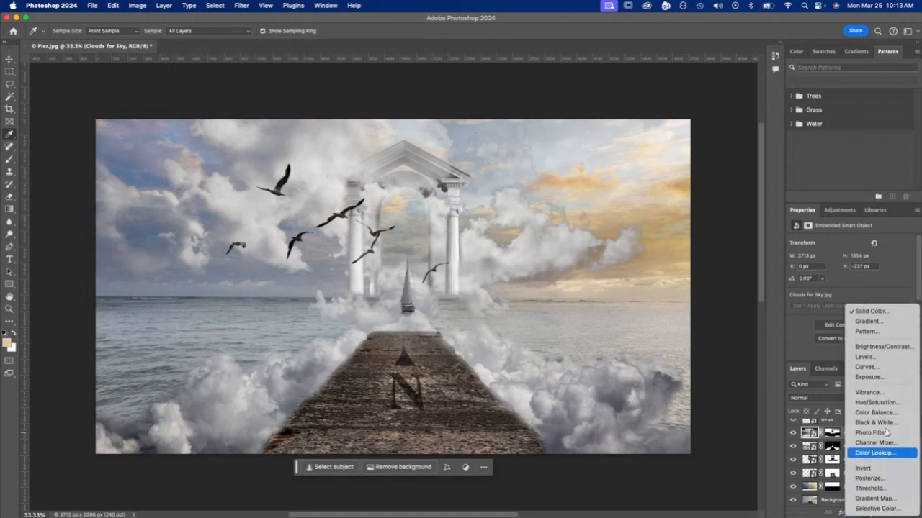
{"action": "left_click", "coordinate": [886, 312]}
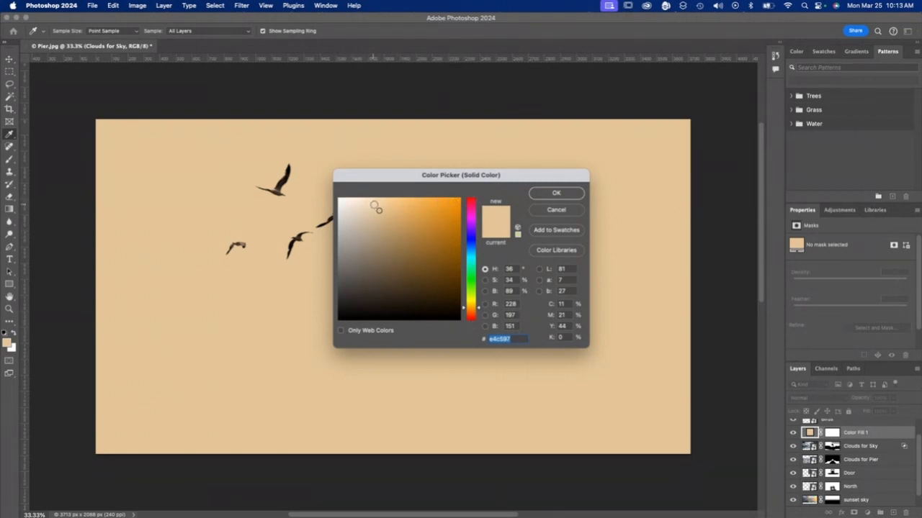
{"action": "left_click", "coordinate": [404, 209]}
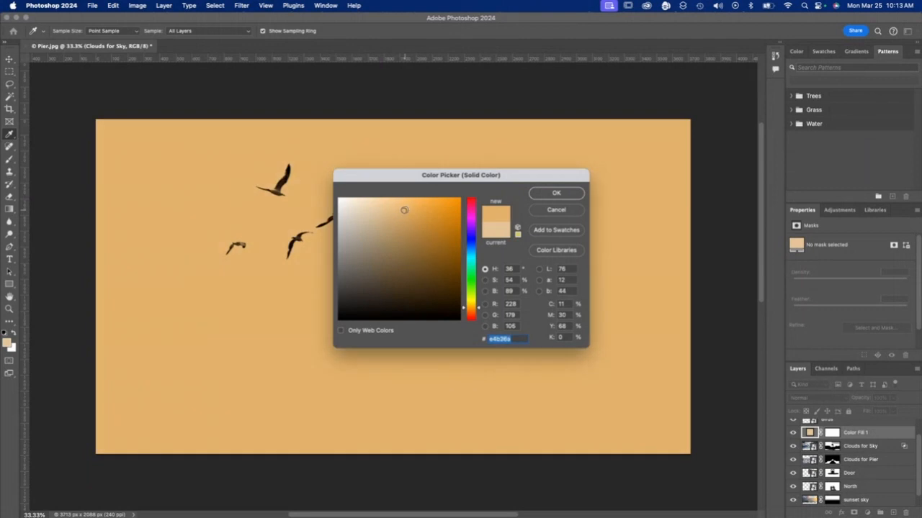
{"action": "left_click", "coordinate": [565, 193]}
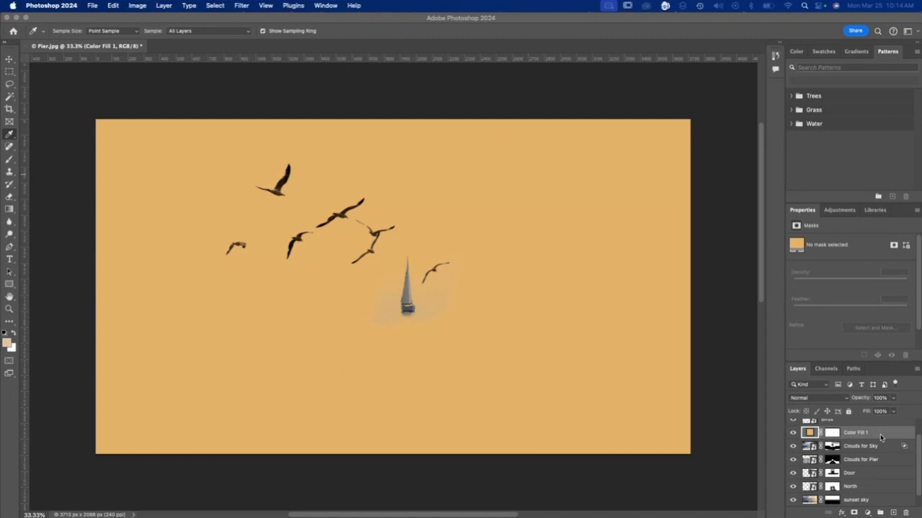
Clip the color fill to the Clouds for Sky layer and set its opacity to 50%
{"action": "scroll", "coordinate": [879, 434], "scroll_direction": "up", "scroll_amount": 1}
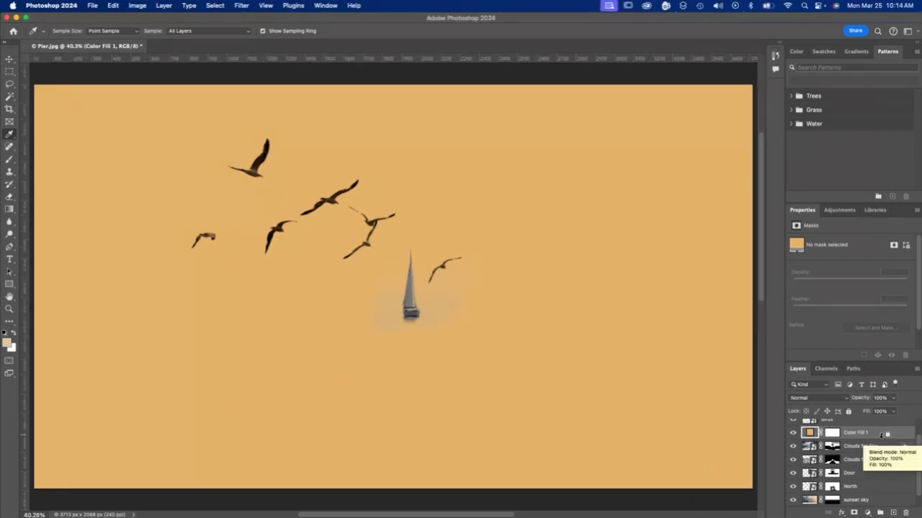
{"action": "left_click", "coordinate": [880, 435], "text": "alt"}
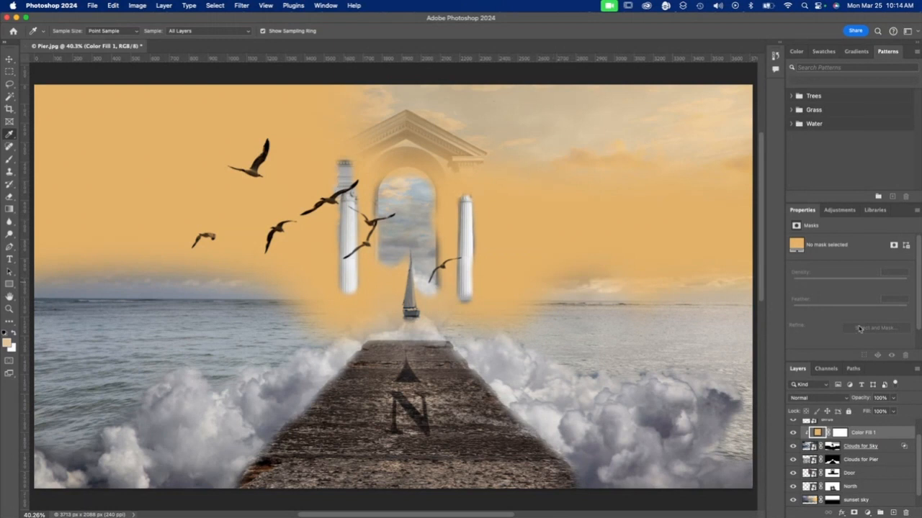
{"action": "left_click", "coordinate": [880, 398]}
{"action": "type", "text": "50"}
{"action": "key", "text": "Return"}
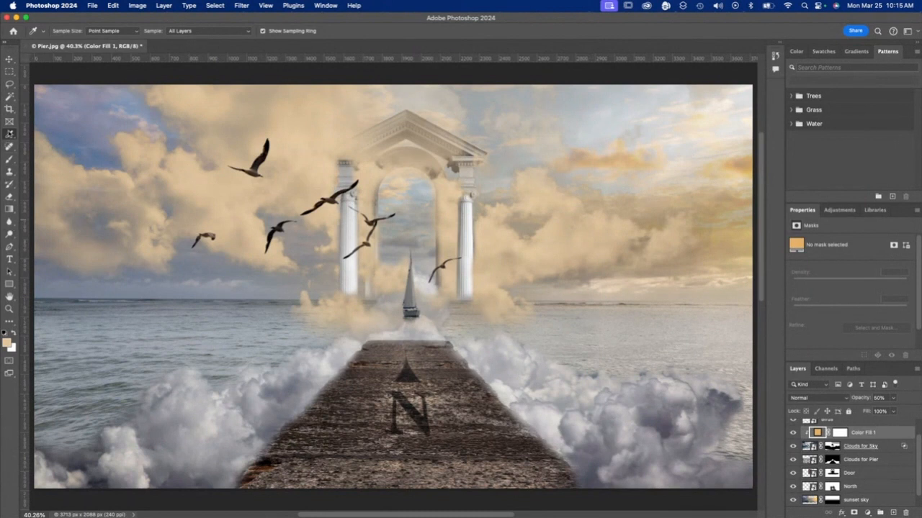
Paint black on the color fill's mask, raising brush opacity to 100%, to remove the orange tint from the low clouds along the horizon
{"action": "left_click", "coordinate": [10, 159]}
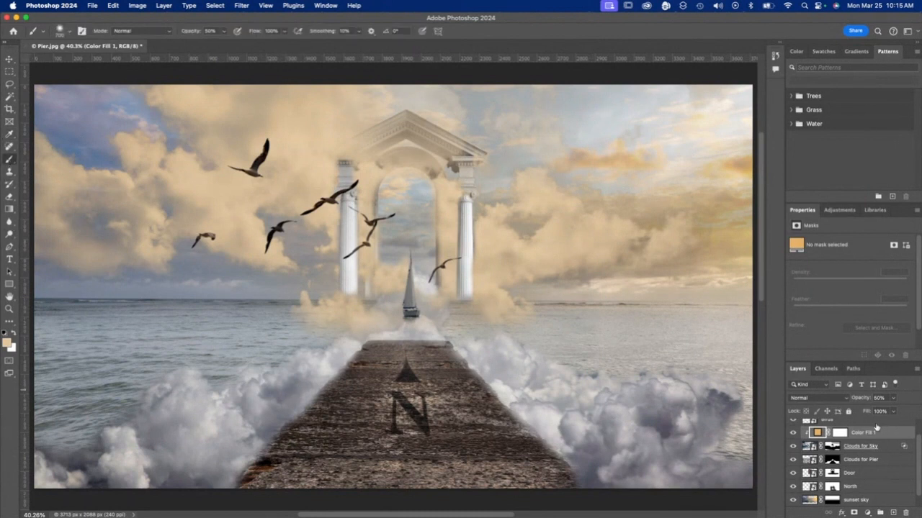
{"action": "left_click", "coordinate": [840, 433]}
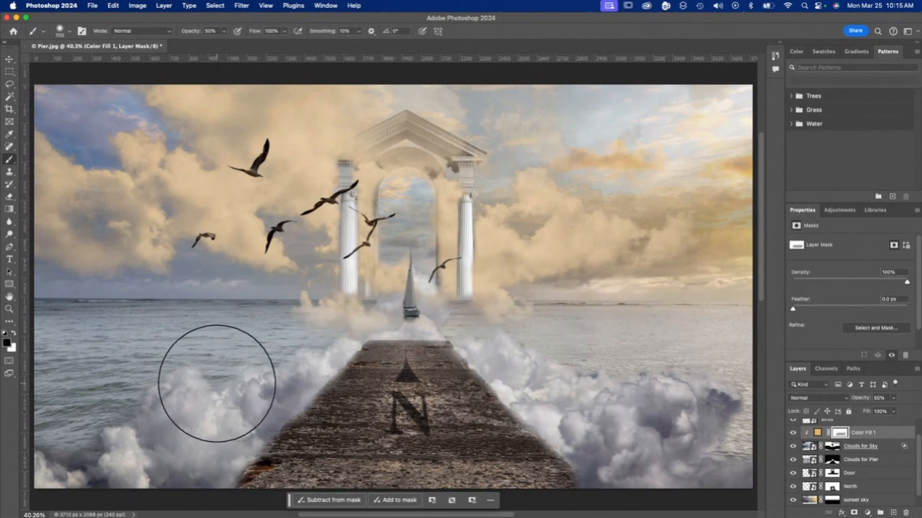
{"action": "left_click", "coordinate": [210, 31]}
{"action": "type", "text": "100"}
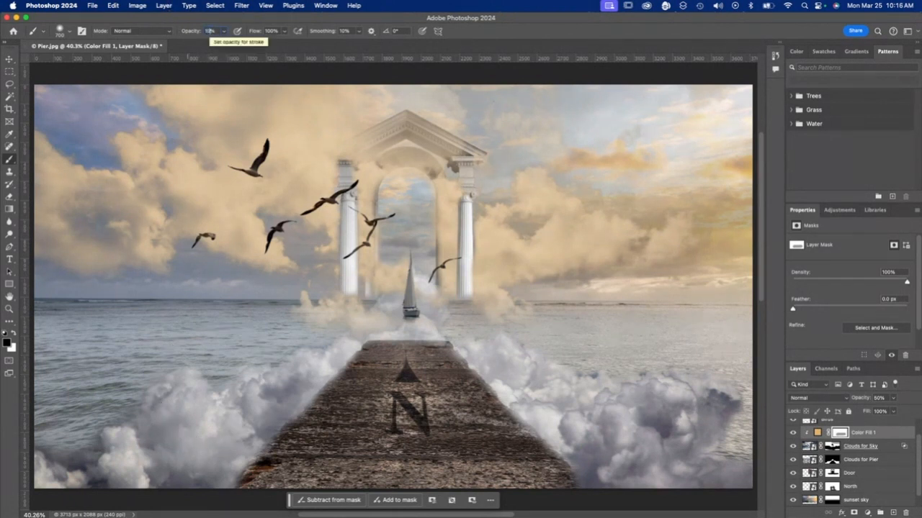
{"action": "key", "text": "Return"}
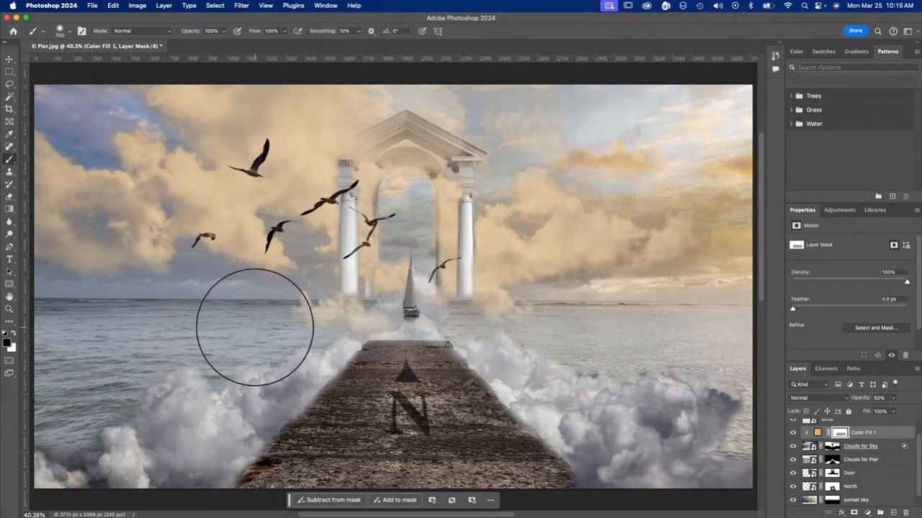
{"action": "mouse_move", "coordinate": [280, 358]}
{"action": "left_mouse_down"}
{"action": "mouse_move", "coordinate": [395, 362]}
{"action": "mouse_move", "coordinate": [507, 362]}
{"action": "mouse_move", "coordinate": [525, 352]}
{"action": "mouse_move", "coordinate": [418, 358]}
{"action": "left_mouse_up"}
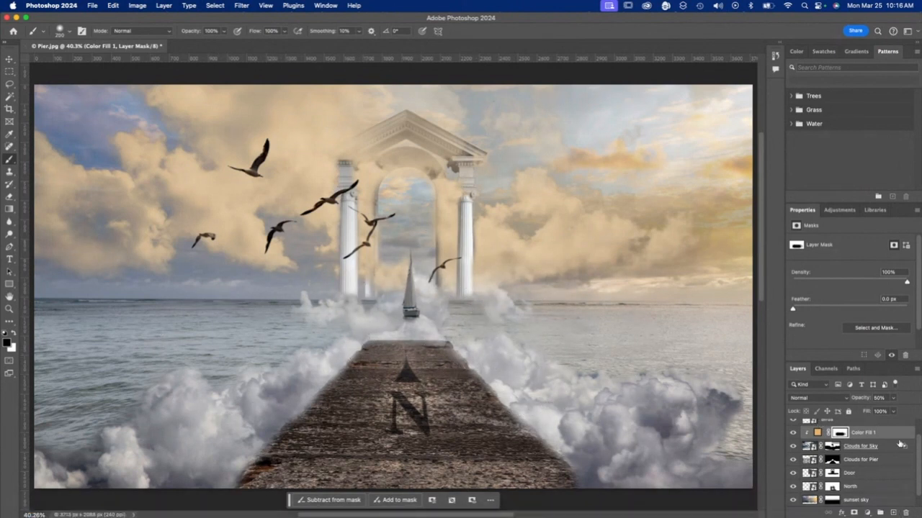
Paint black on the Clouds for Sky mask with 250 and 175 px brushes to clear clouds from the doorway's base and around the sail
{"action": "left_click", "coordinate": [835, 461]}
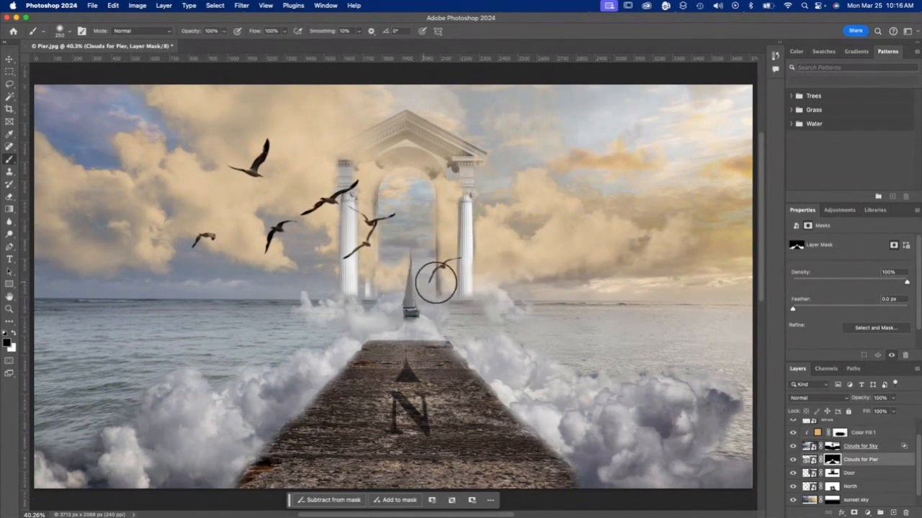
{"action": "key", "text": "alt+bracketright"}
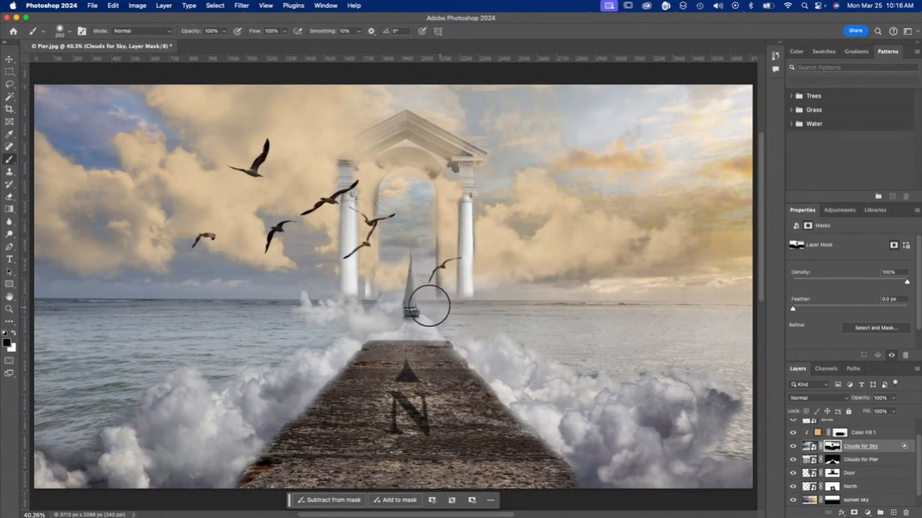
{"action": "mouse_move", "coordinate": [429, 306]}
{"action": "left_mouse_down"}
{"action": "mouse_move", "coordinate": [426, 315]}
{"action": "mouse_move", "coordinate": [306, 317]}
{"action": "left_mouse_up"}
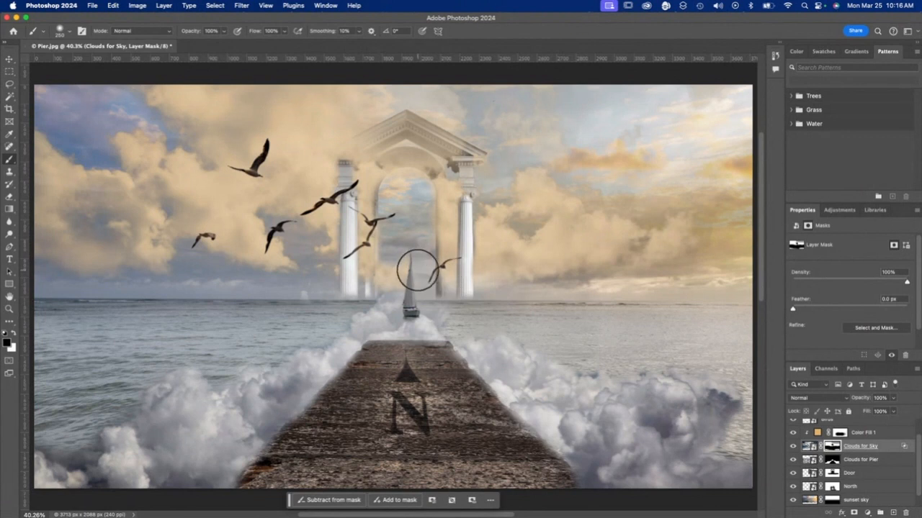
{"action": "key", "text": "bracketleft"}
{"action": "key", "text": "bracketleft"}
{"action": "key", "text": "bracketleft"}
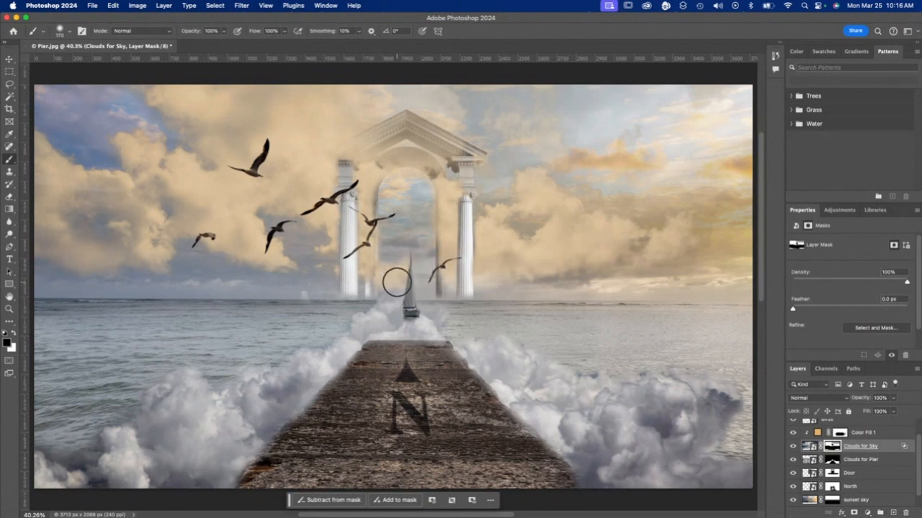
{"action": "key", "text": "x"}
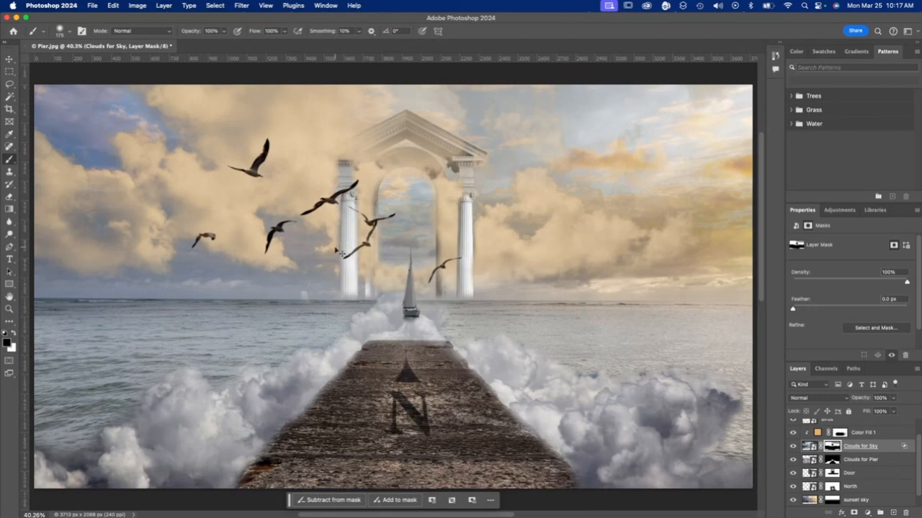
Save the composite as the layered Photoshop file tutorialDemo-compositing.psd with maximized compatibility
{"action": "key", "text": "super+shift+s"}
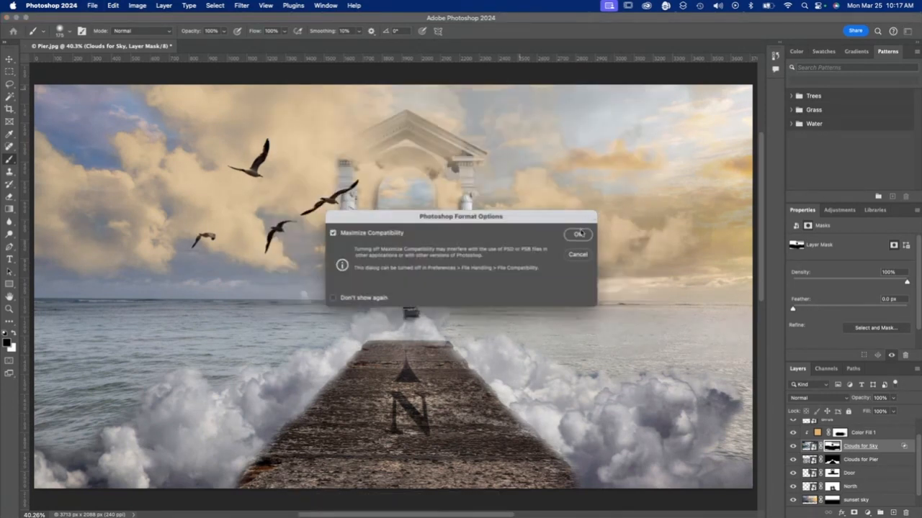
{"action": "left_click", "coordinate": [579, 234]}
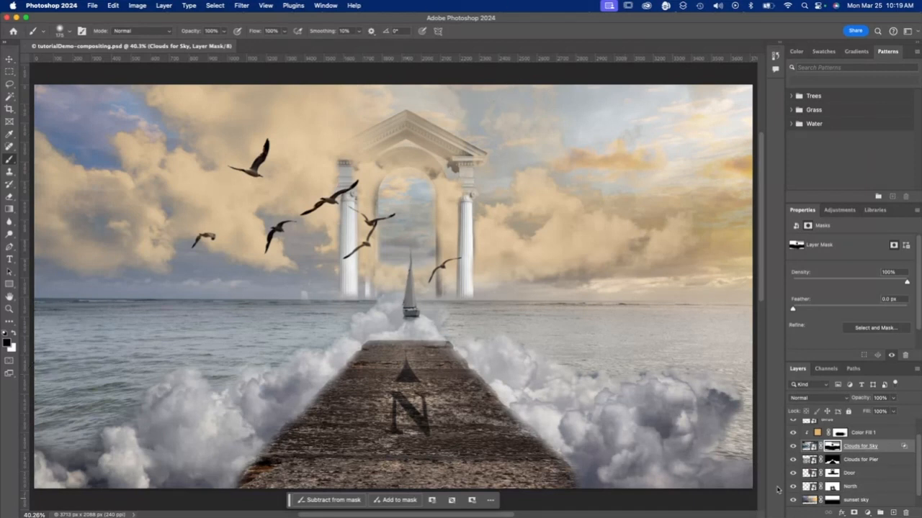
Select the Sailboat layer and set the background color to a saturated blue, 2c3ba2, starting from a sample of the blue sky
{"action": "scroll", "coordinate": [827, 475], "scroll_direction": "up", "scroll_amount": 2}
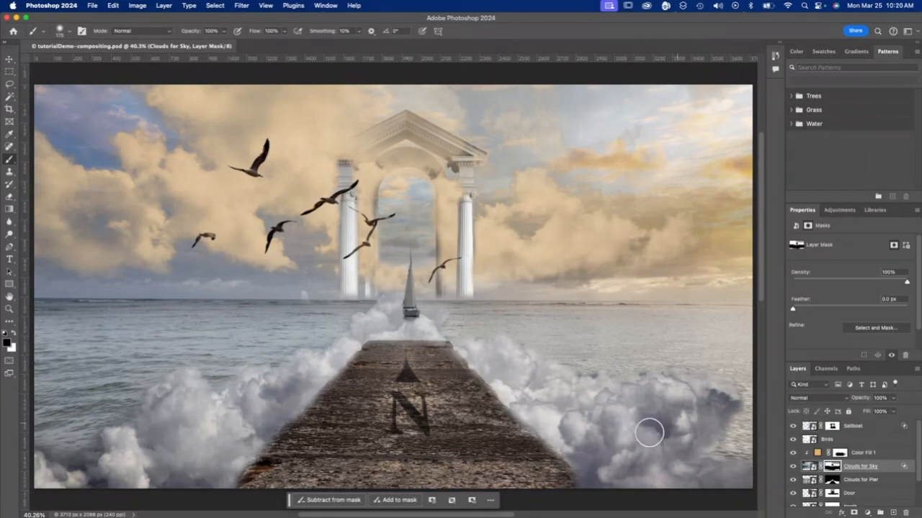
{"action": "left_click", "coordinate": [867, 428]}
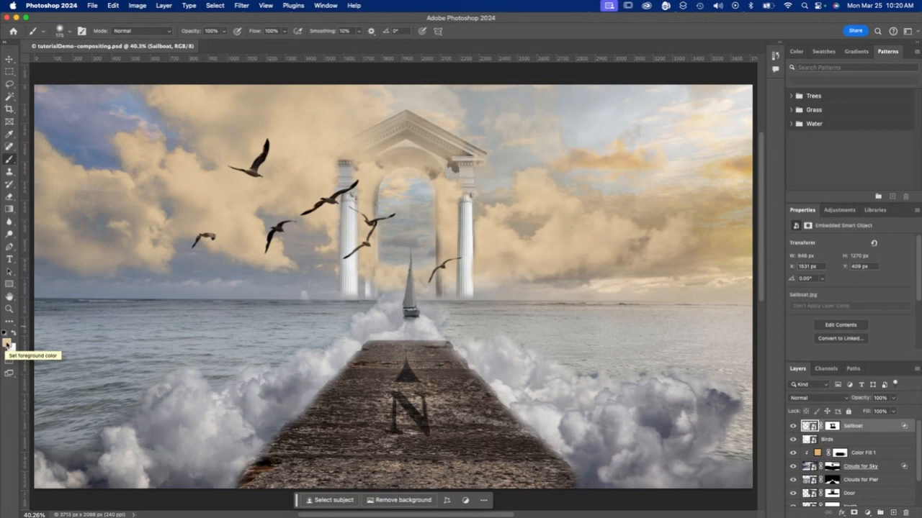
{"action": "left_click", "coordinate": [15, 351]}
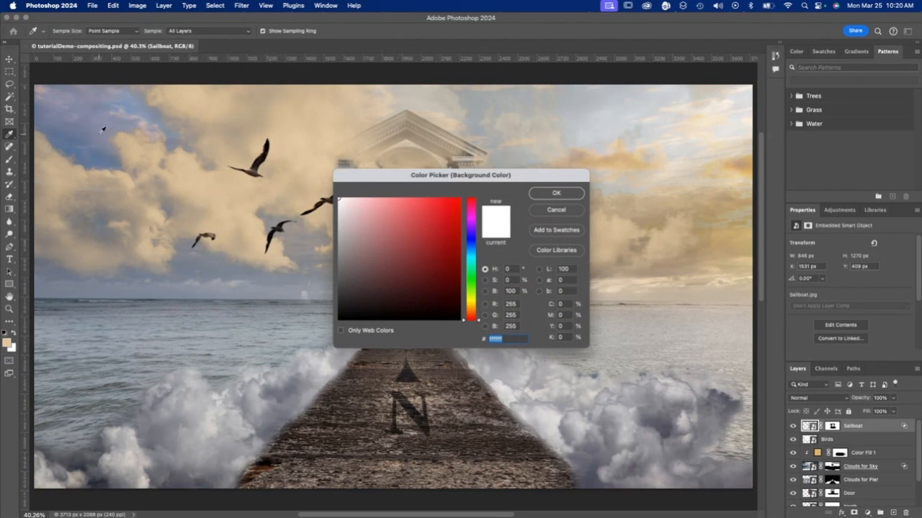
{"action": "left_click", "coordinate": [92, 133]}
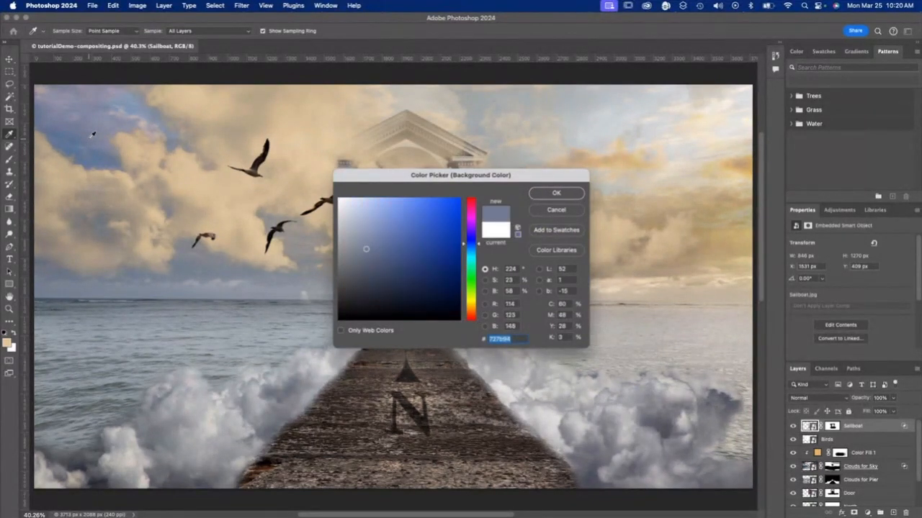
{"action": "left_click", "coordinate": [116, 121]}
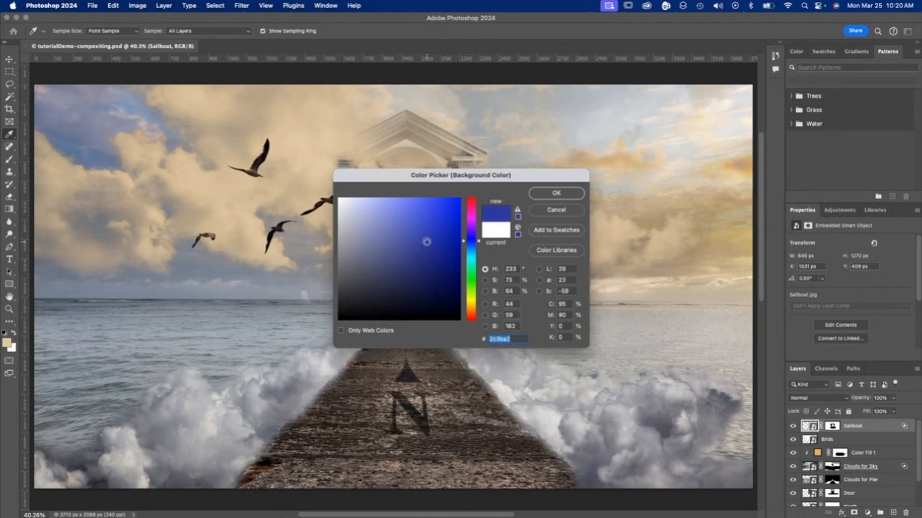
{"action": "left_click", "coordinate": [555, 193]}
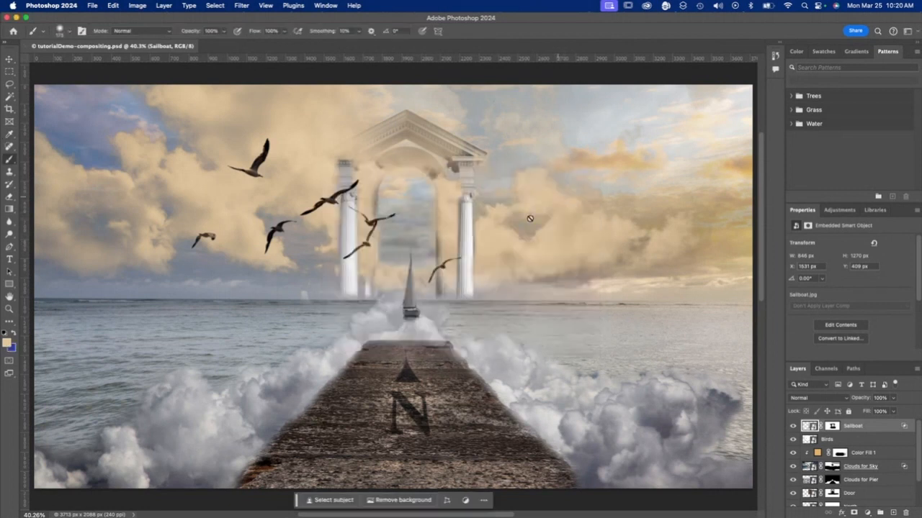
Set the foreground color to a more saturated orange, e1a142
{"action": "left_click", "coordinate": [7, 344]}
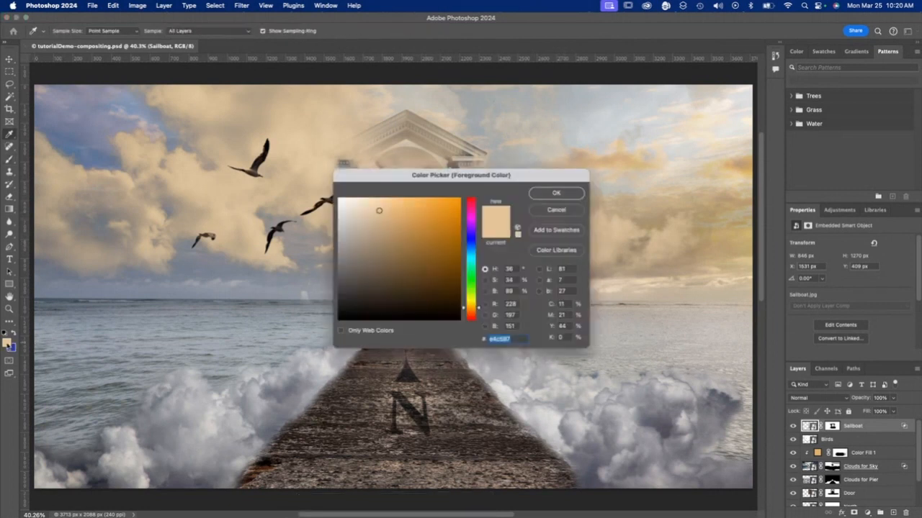
{"action": "left_click", "coordinate": [424, 212]}
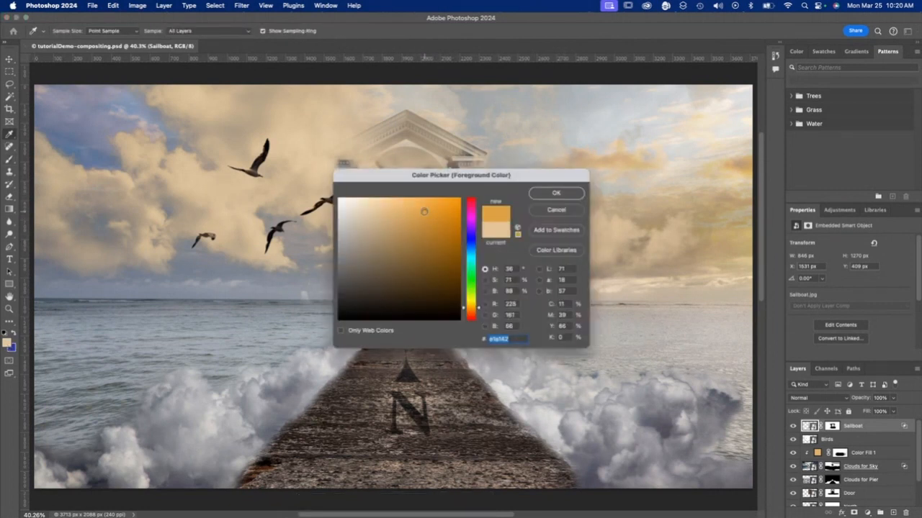
{"action": "left_click", "coordinate": [566, 194]}
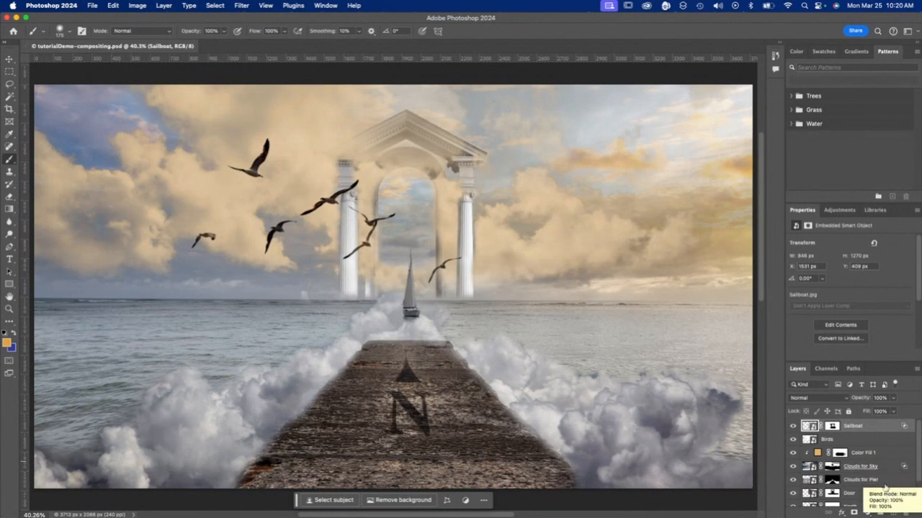
Add a gradient fill layer above Sailboat using the Basics foreground-to-background preset, running from orange to blue
{"action": "left_click", "coordinate": [868, 512]}
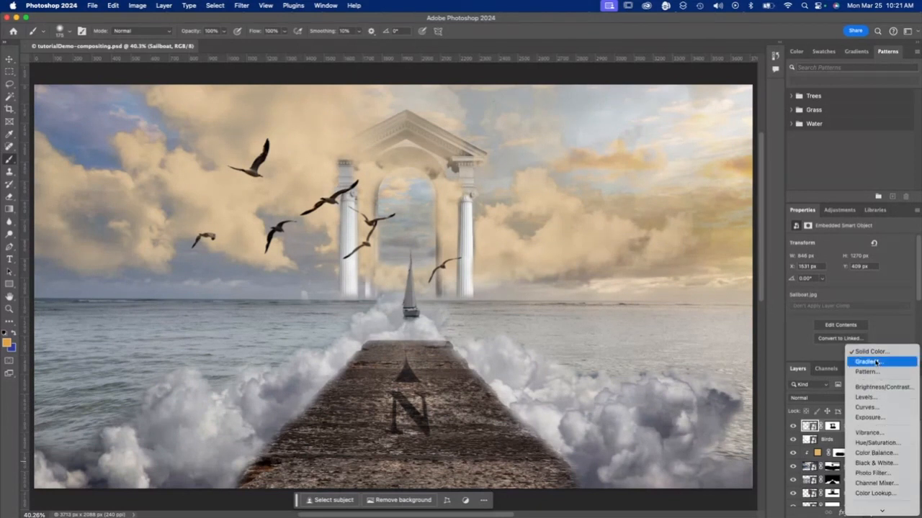
{"action": "left_click", "coordinate": [876, 362]}
{"action": "left_click", "coordinate": [140, 108]}
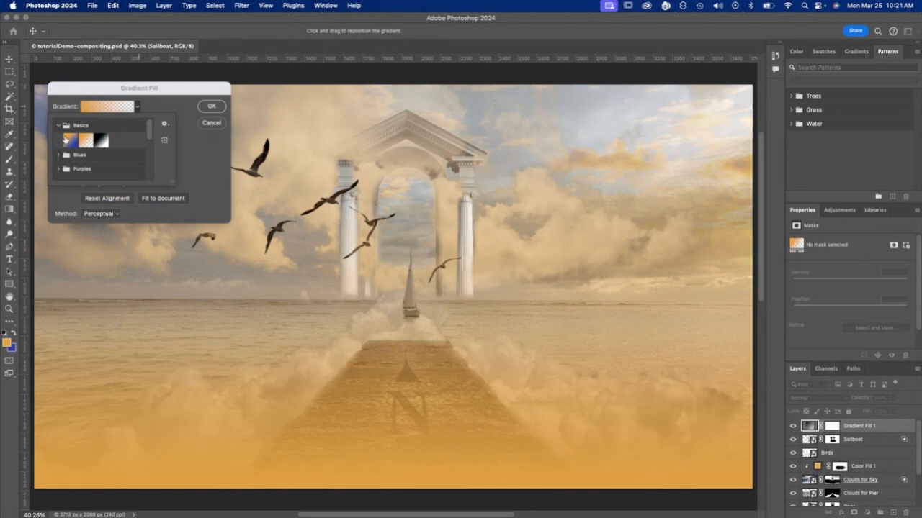
{"action": "left_click", "coordinate": [70, 144]}
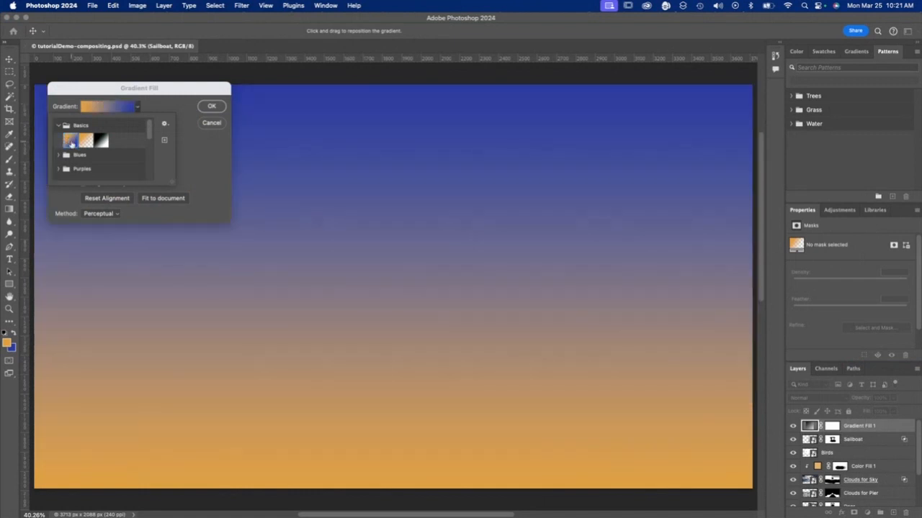
{"action": "left_click", "coordinate": [200, 156]}
Set the linear gradient's angle to 180 degrees so blue fills the left and orange the right, and apply the fill
{"action": "left_click_drag", "start_coordinate": [154, 89], "coordinate": [582, 137]}
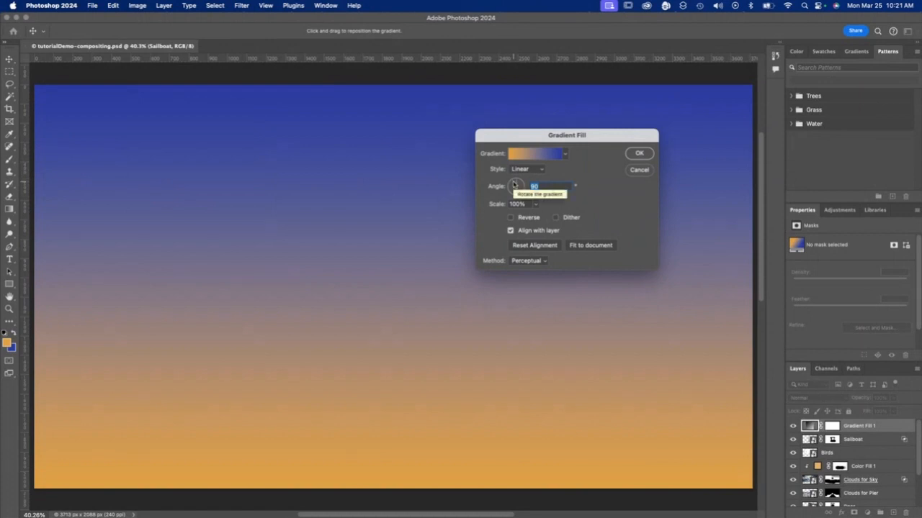
{"action": "mouse_move", "coordinate": [517, 181]}
{"action": "left_mouse_down"}
{"action": "mouse_move", "coordinate": [516, 196]}
{"action": "mouse_move", "coordinate": [508, 192]}
{"action": "left_mouse_up"}
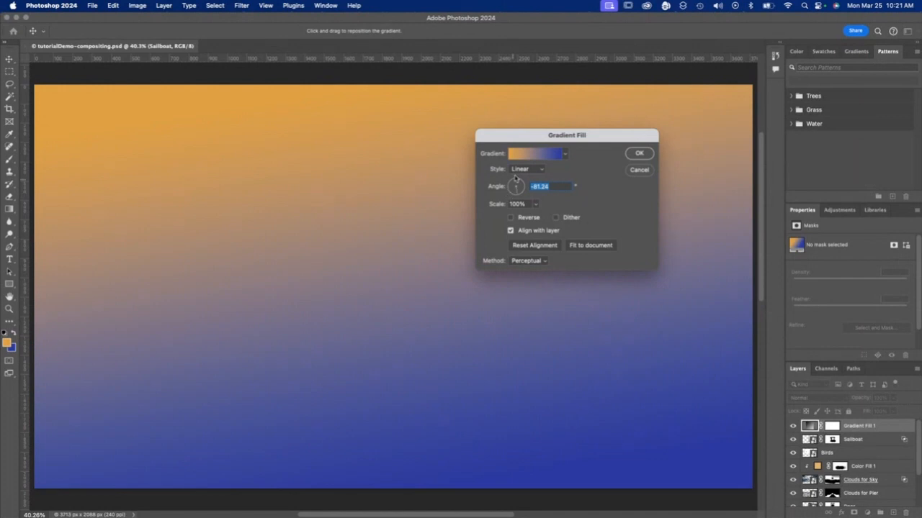
{"action": "left_click", "coordinate": [508, 187]}
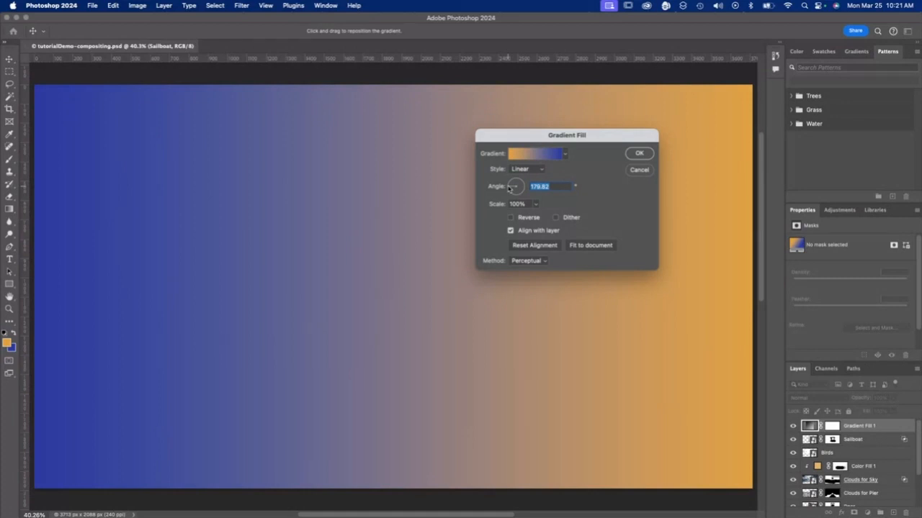
{"action": "type", "text": "180"}
{"action": "left_click", "coordinate": [639, 154]}
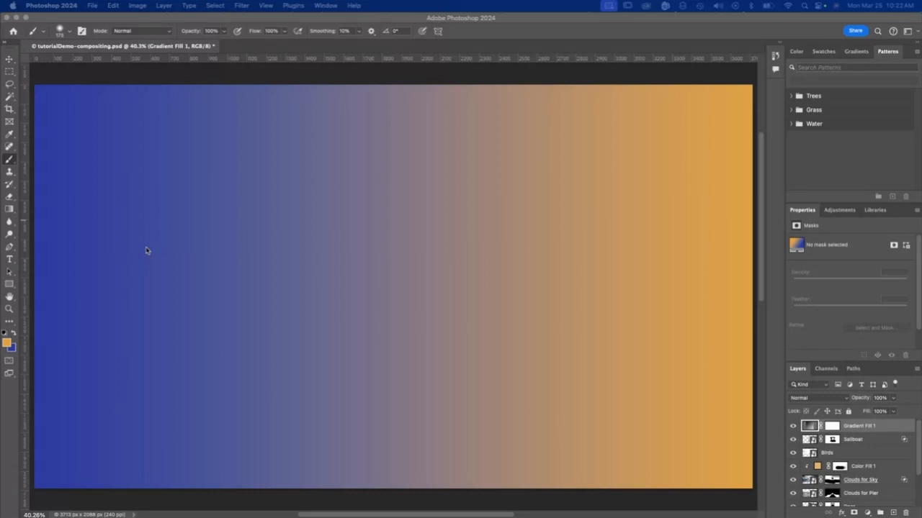
Set the gradient fill layer's blend mode to Soft Light
{"action": "left_click", "coordinate": [813, 399]}
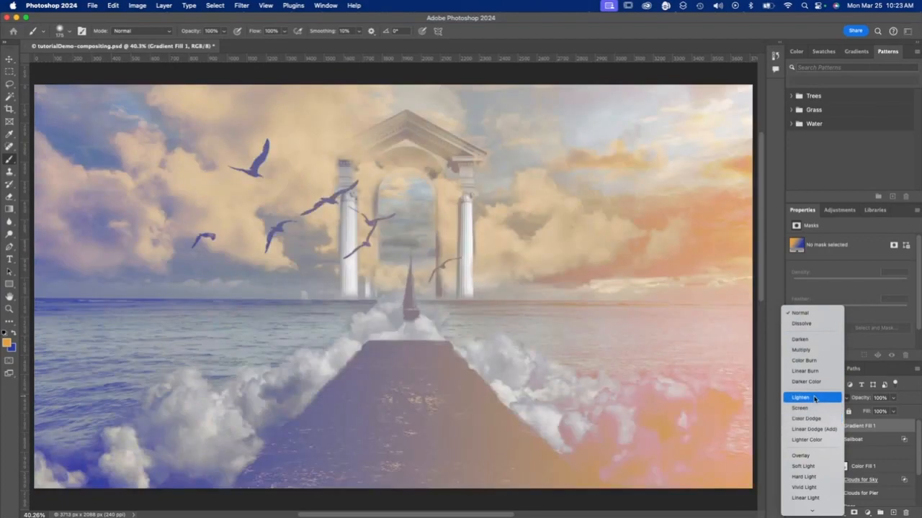
{"action": "scroll", "coordinate": [814, 396], "scroll_direction": "down", "scroll_amount": 5}
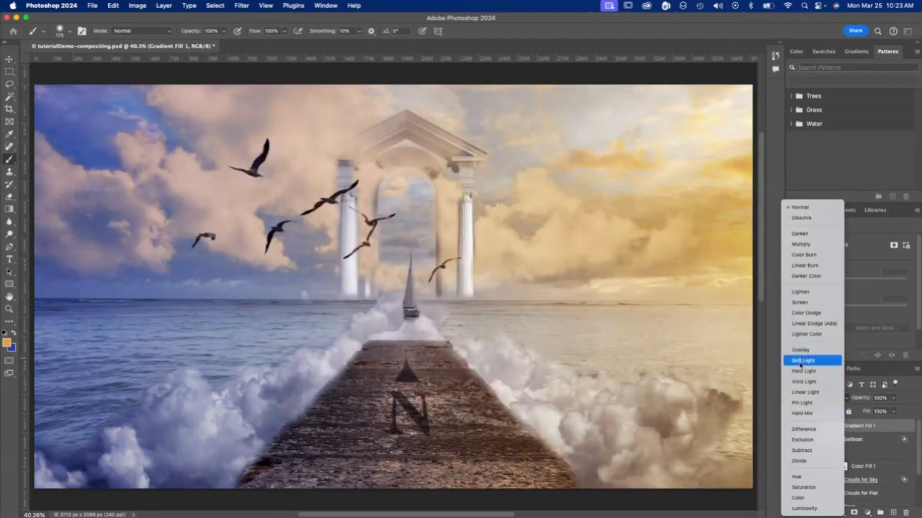
{"action": "left_click", "coordinate": [802, 362]}
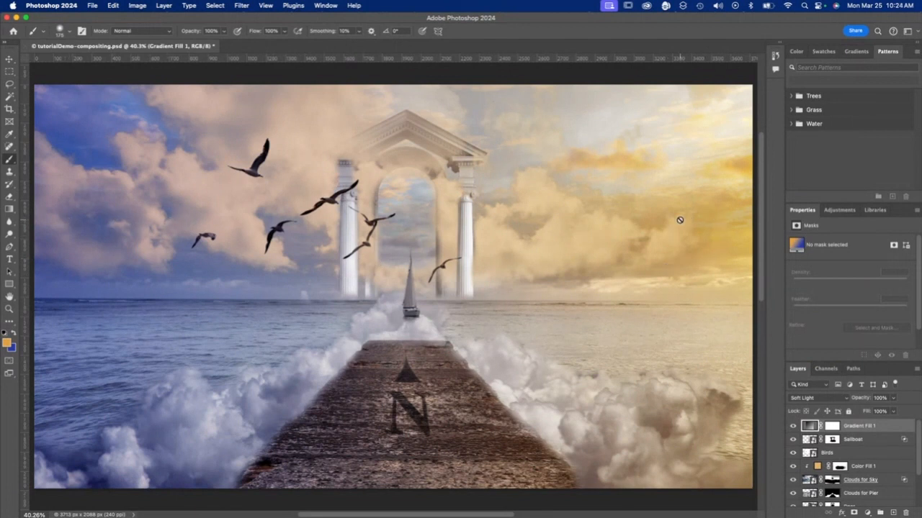
Paint black on the gradient fill's mask with a large brush at 50% opacity to soften the orange tint in the right-hand sky
{"action": "key", "text": "super+minus"}
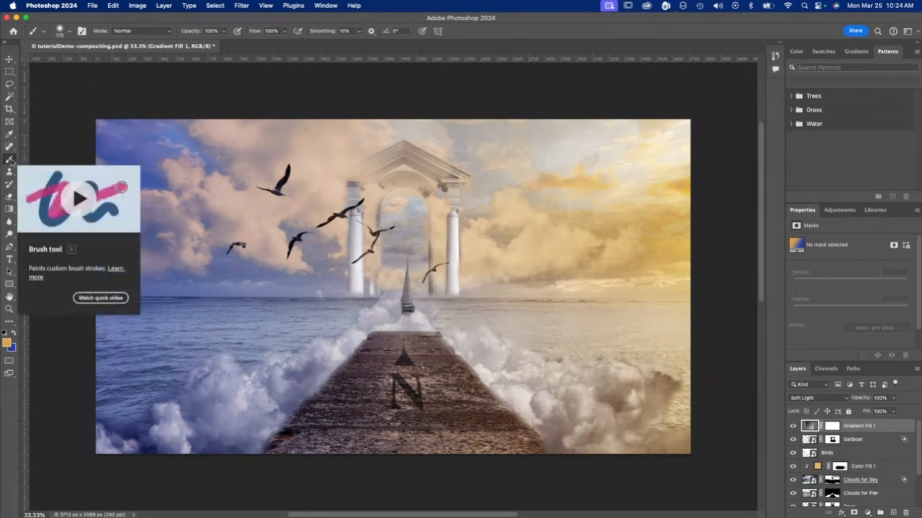
{"action": "left_click", "coordinate": [832, 425]}
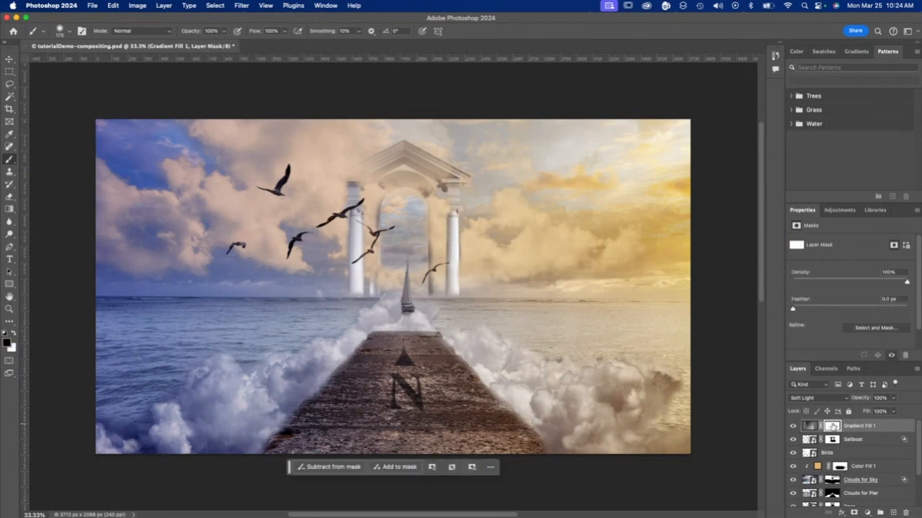
{"action": "key", "text": "bracketright"}
{"action": "key", "text": "bracketright"}
{"action": "key", "text": "bracketright"}
{"action": "key", "text": "bracketright"}
{"action": "key", "text": "bracketright"}
{"action": "key", "text": "bracketright"}
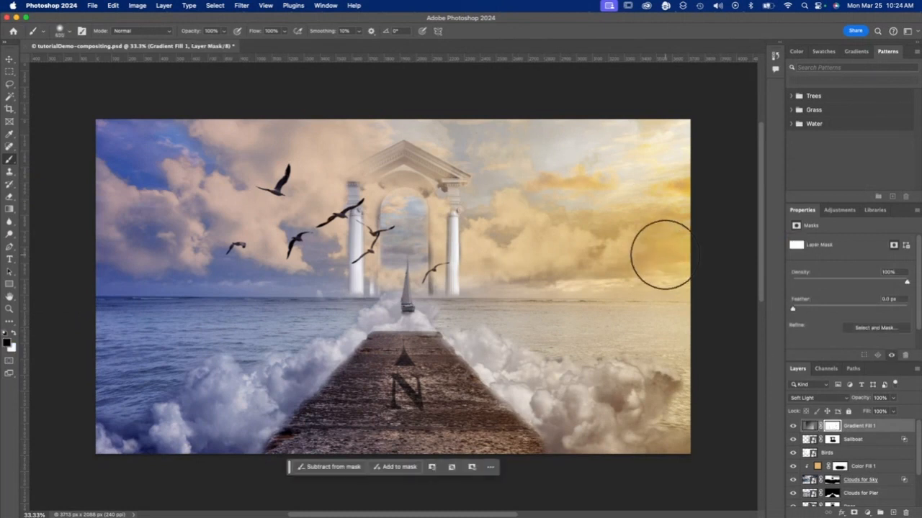
{"action": "left_click", "coordinate": [191, 31]}
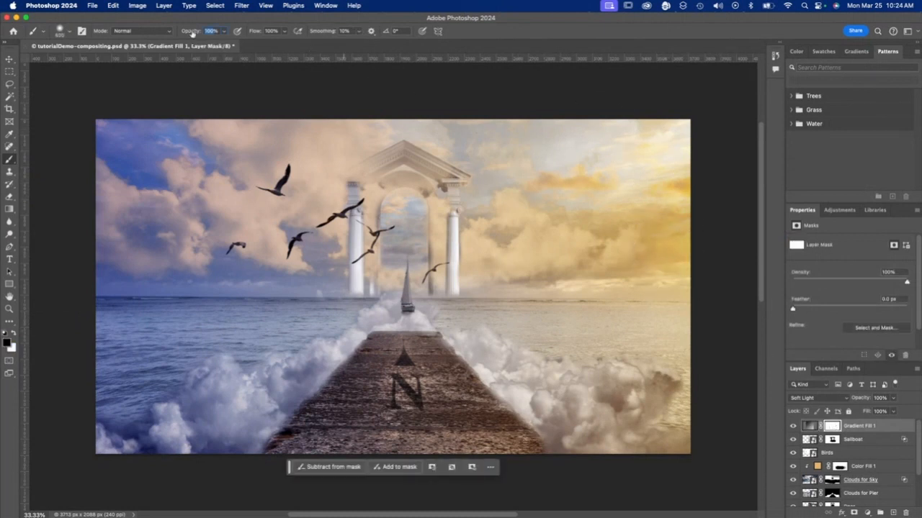
{"action": "type", "text": "50"}
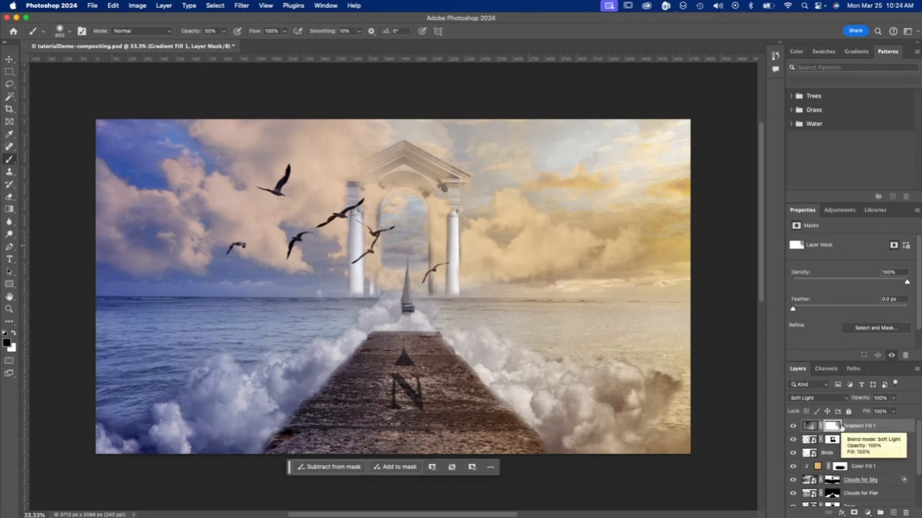
Check the painted area of the gradient fill's mask as a red overlay on the image and hide the overlay again
{"action": "key", "text": "x"}
{"action": "key", "text": "alt+BackSpace"}
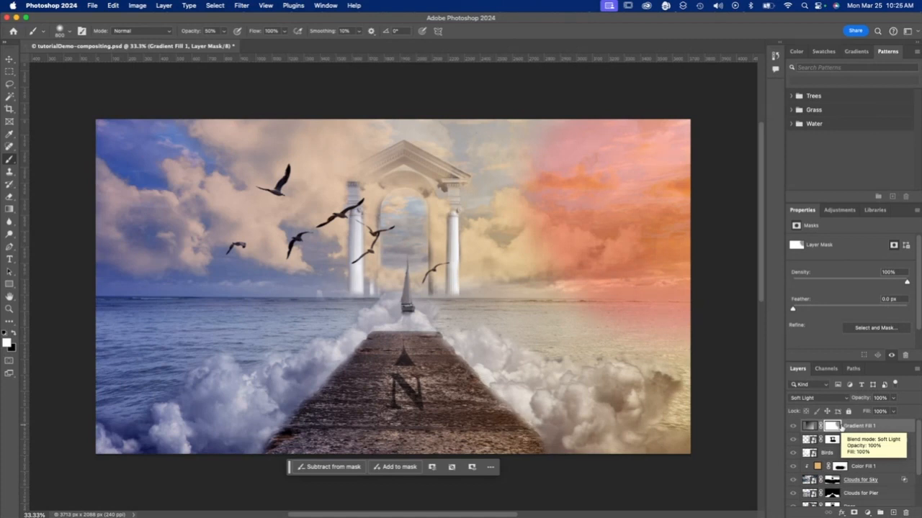
{"action": "key", "text": "x"}
{"action": "key", "text": "alt+BackSpace"}
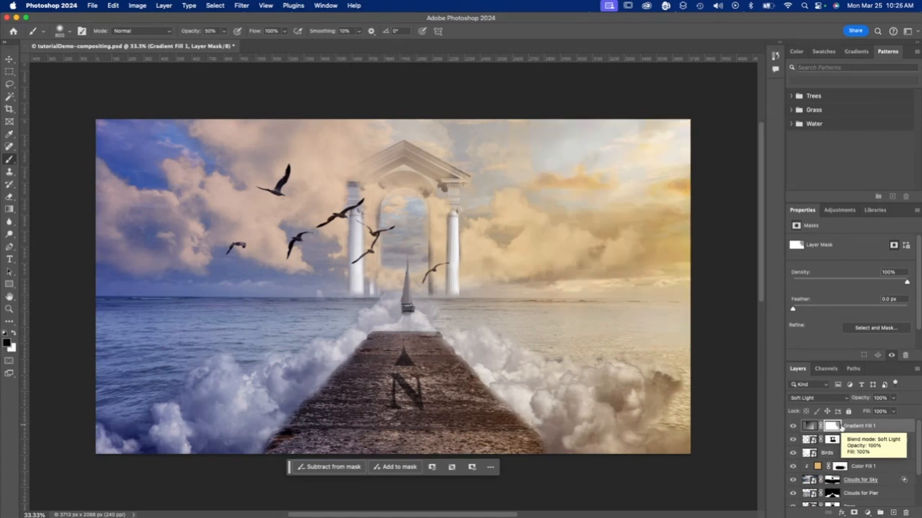
{"action": "scroll", "coordinate": [392, 287], "scroll_direction": "up", "scroll_amount": 2}
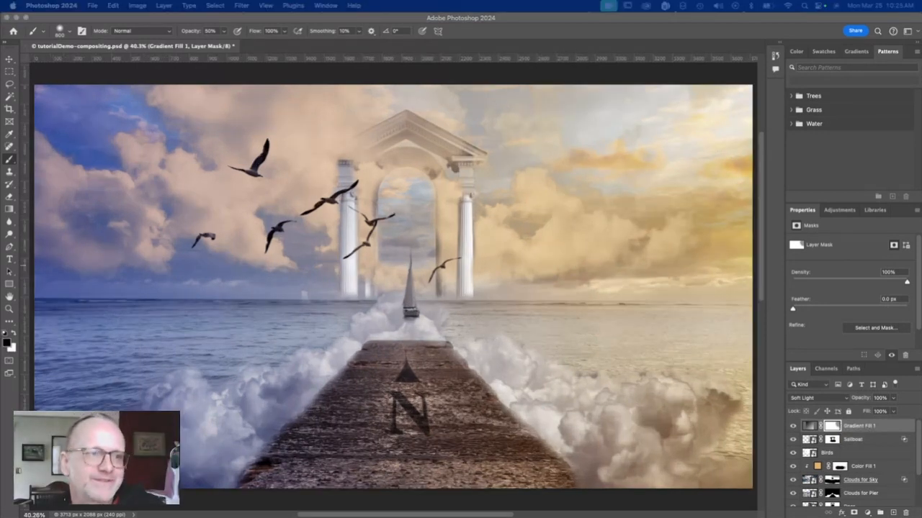